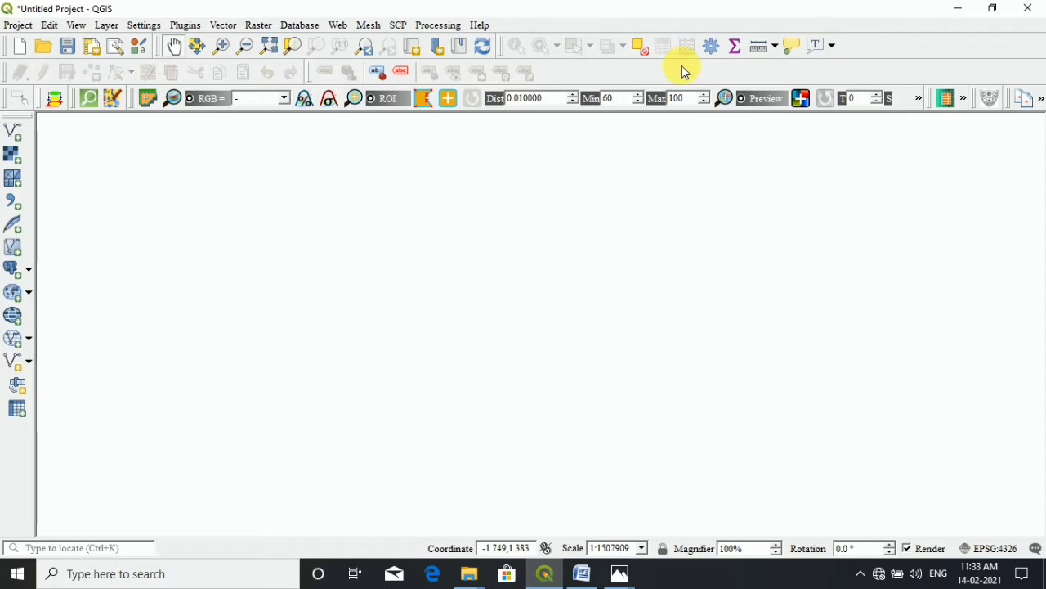
- Show the Layers panel in the main project window
right_click(896, 43)
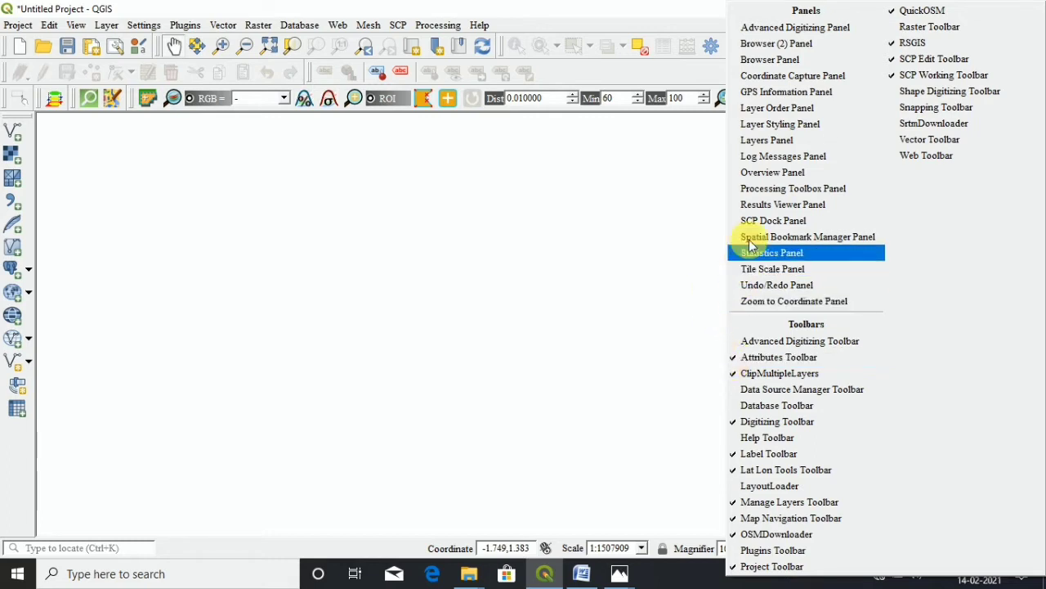
left_click(735, 146)
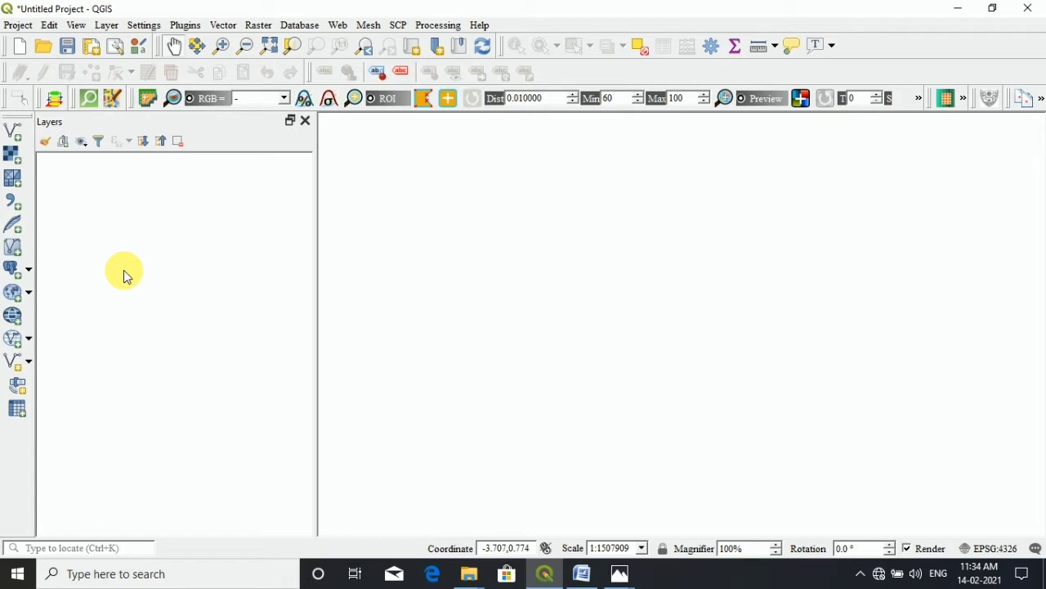
- Check the Georeferencer GDAL plugin in the plugin manager, switching it off and back on so it stays enabled
left_click(258, 27)
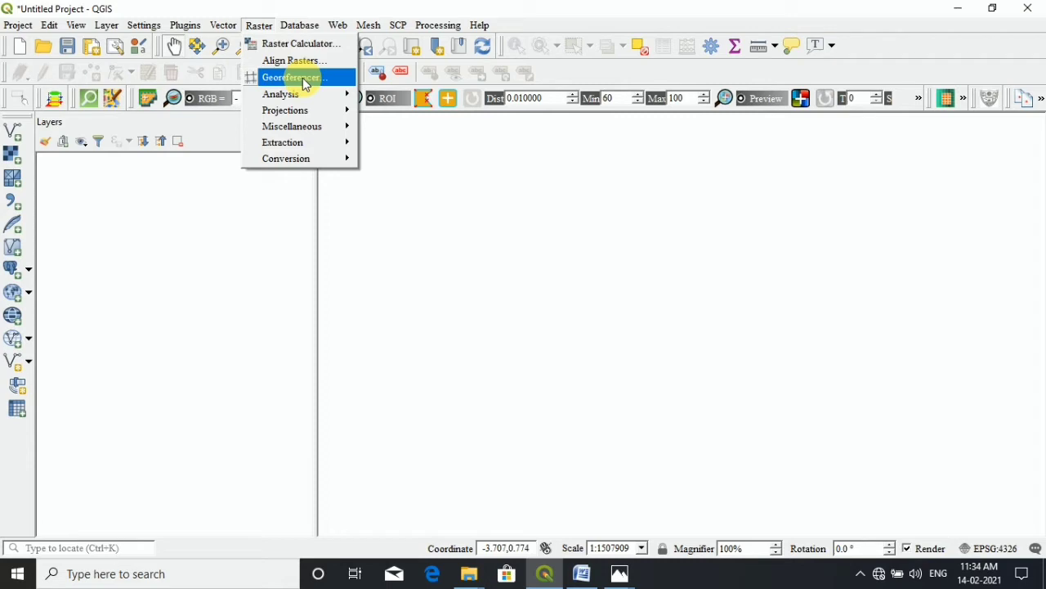
mouse_move(184, 21)
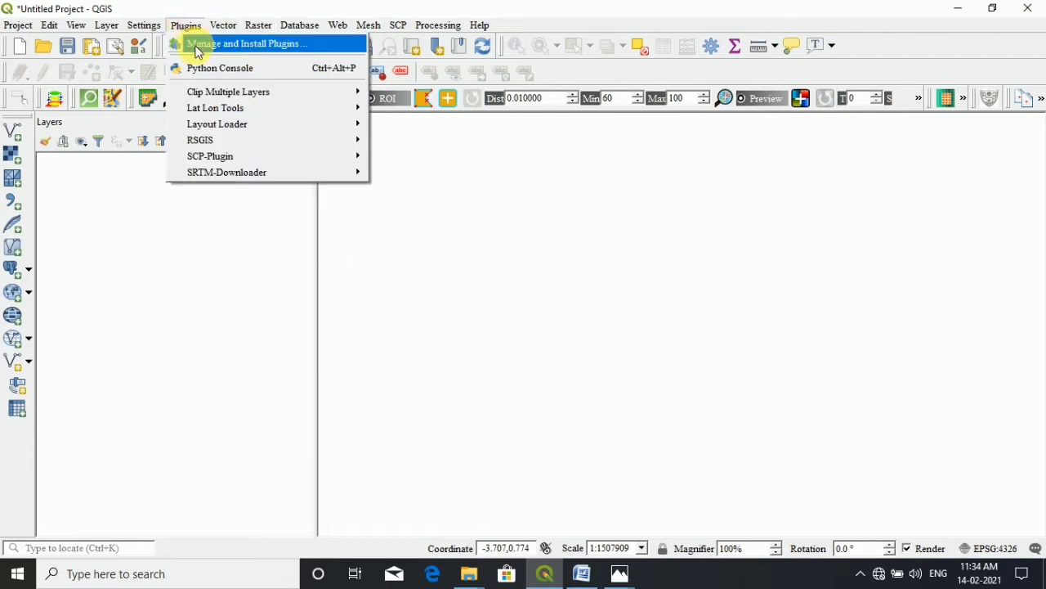
left_click(196, 45)
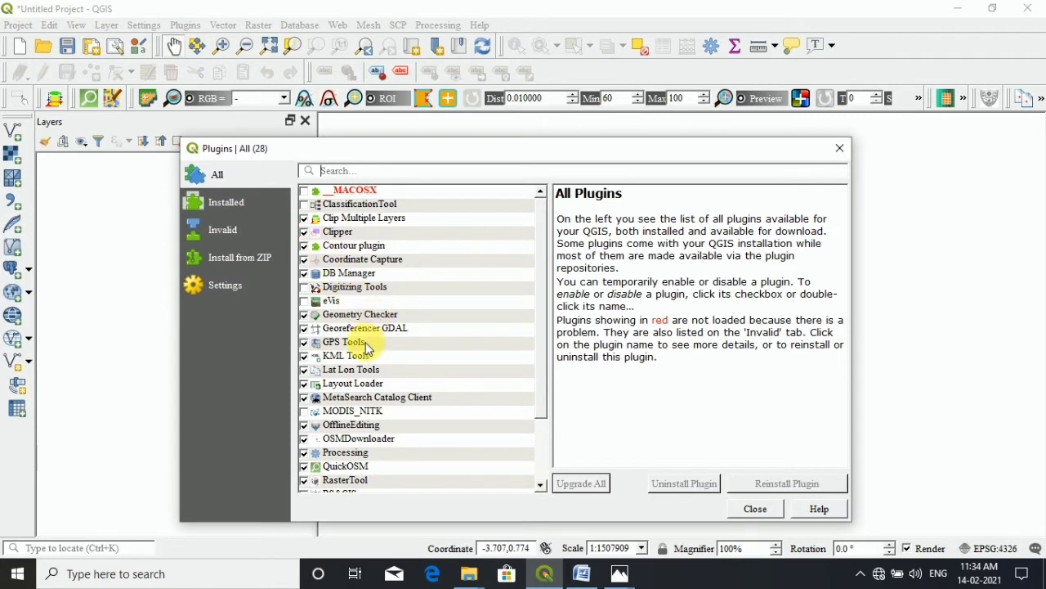
left_click(304, 331)
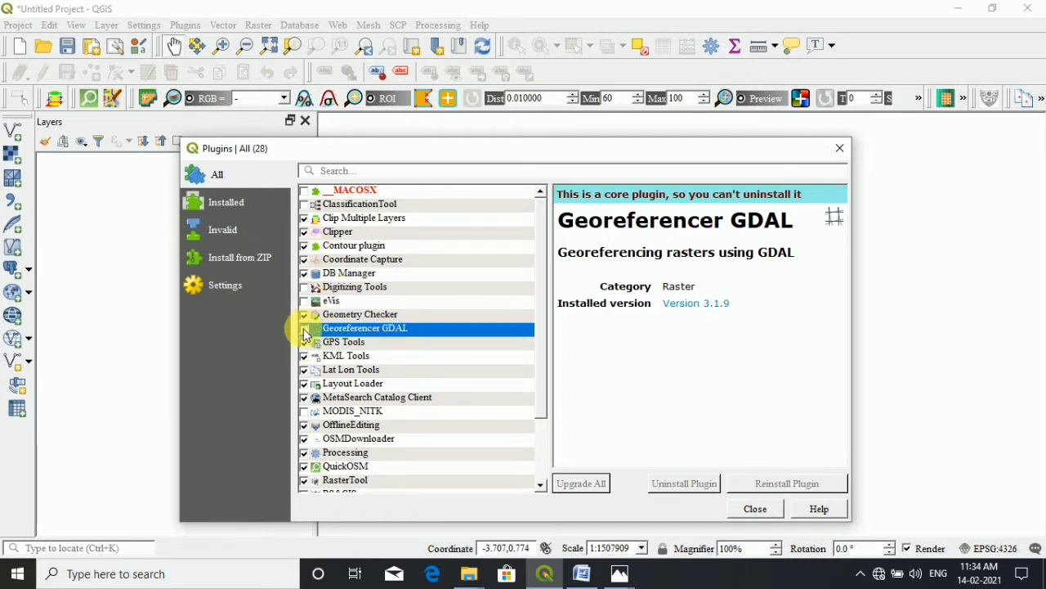
left_click(304, 330)
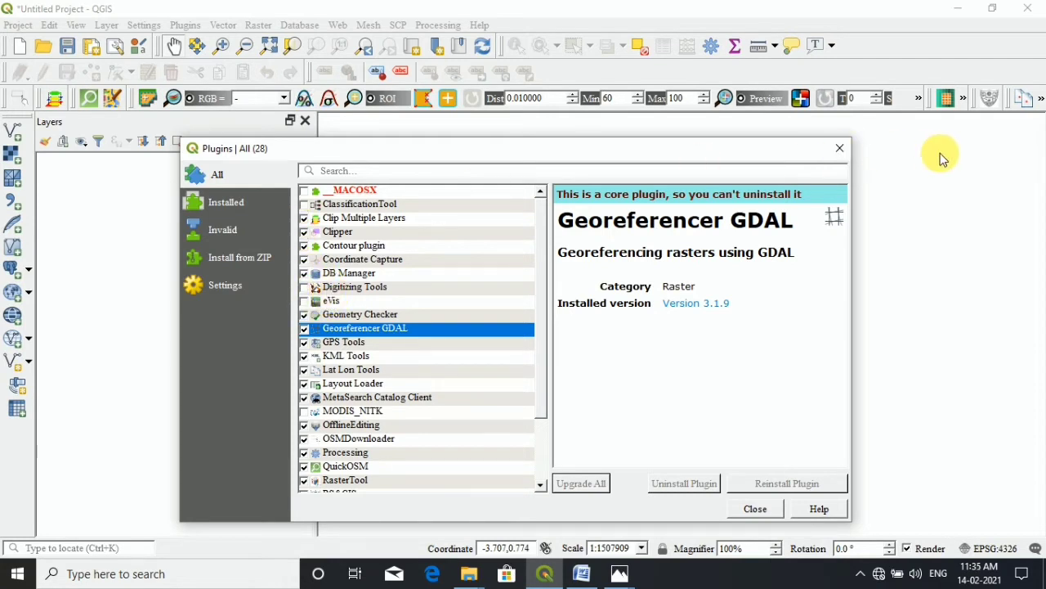
left_click(842, 149)
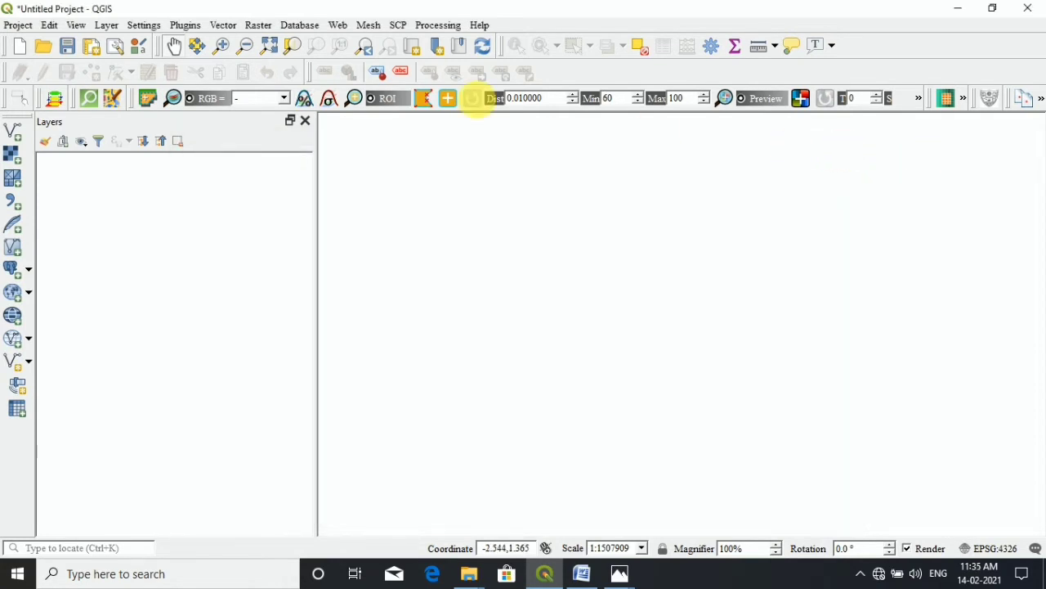
- Open the Georeferencer for raster images
left_click(260, 25)
mouse_move(279, 111)
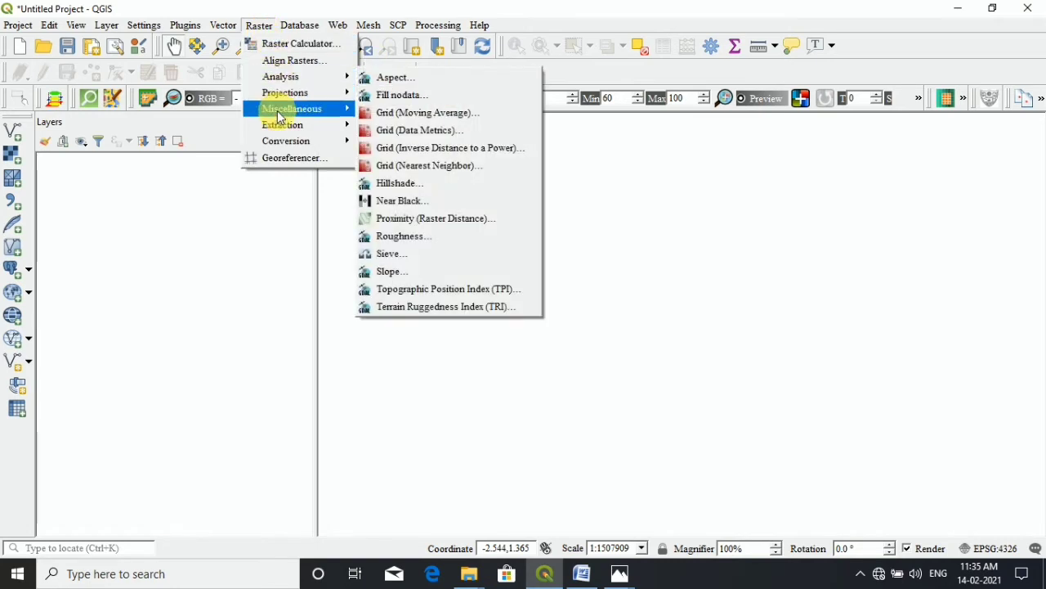
left_click(282, 157)
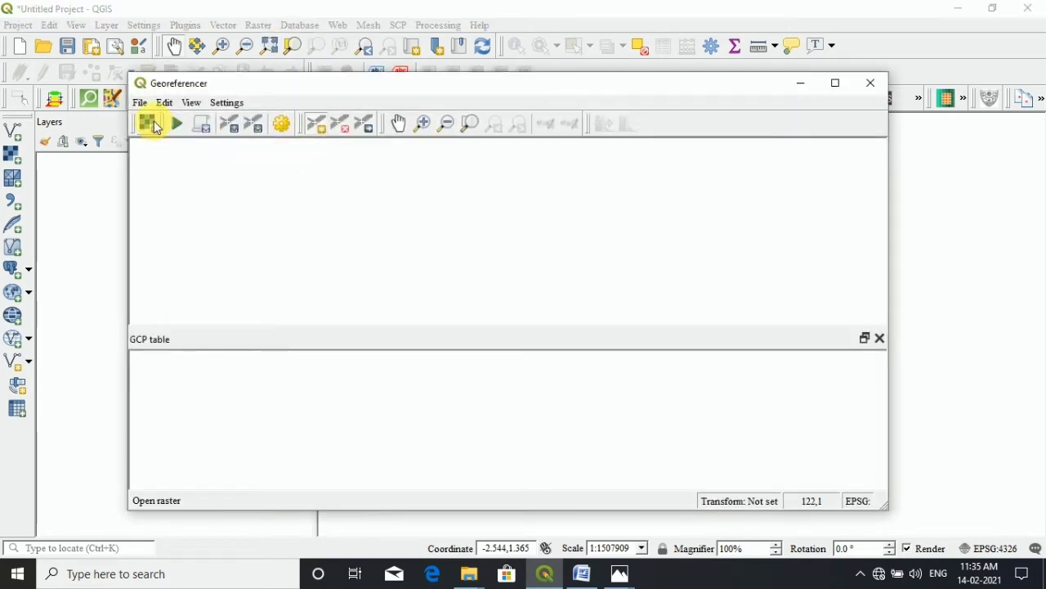
left_click(156, 124)
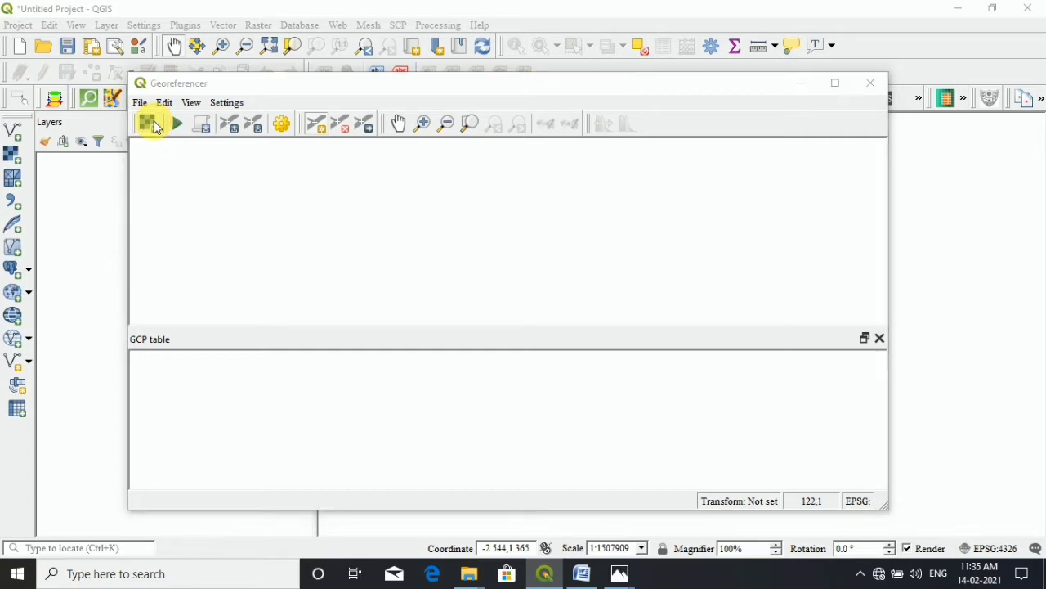
left_click(635, 108)
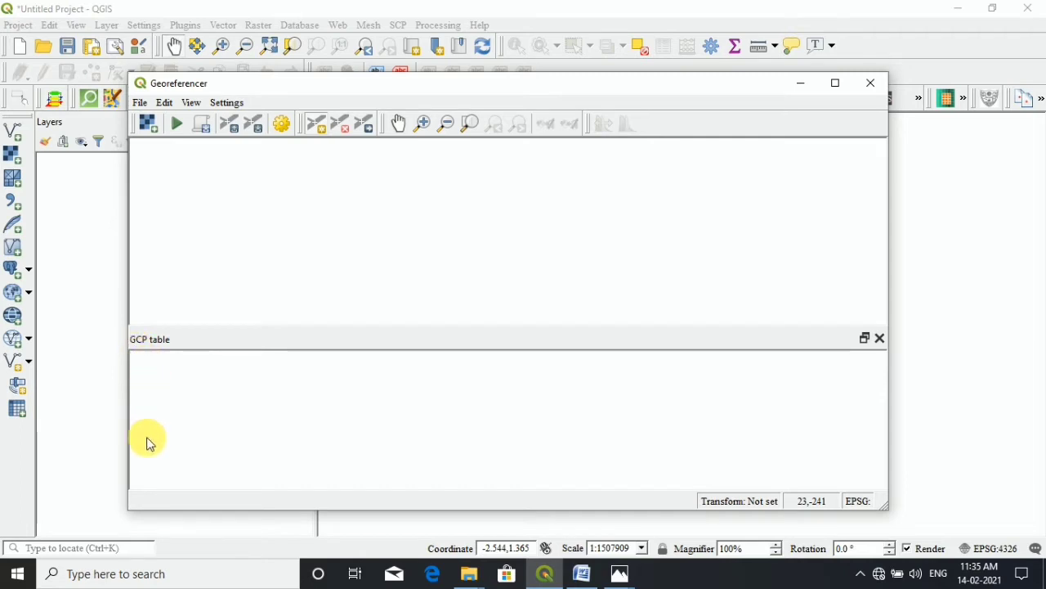
- Hide the Georeferencer's GCP table and show it again
left_click(880, 339)
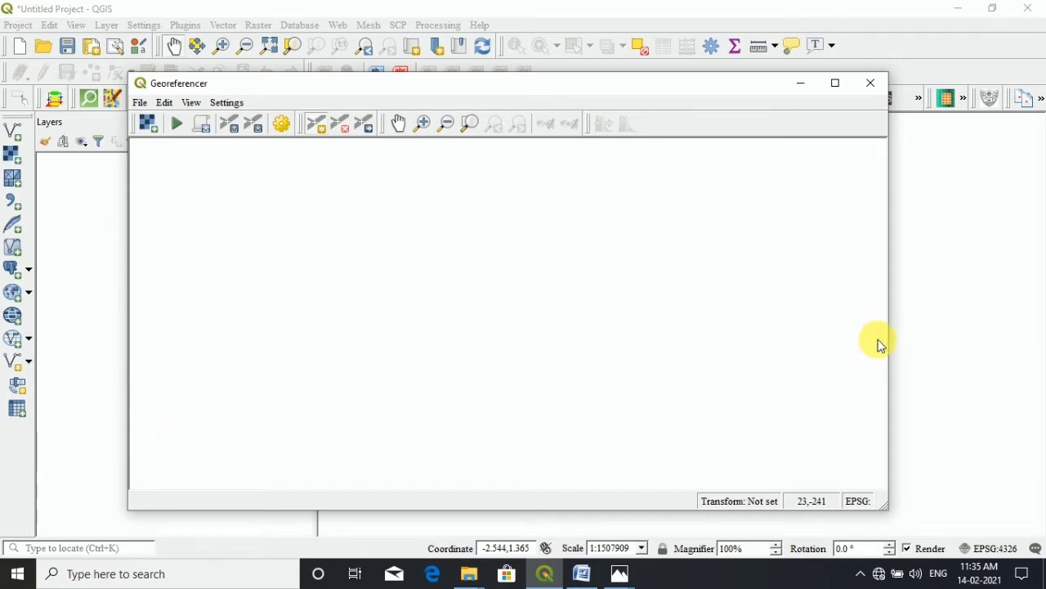
right_click(736, 125)
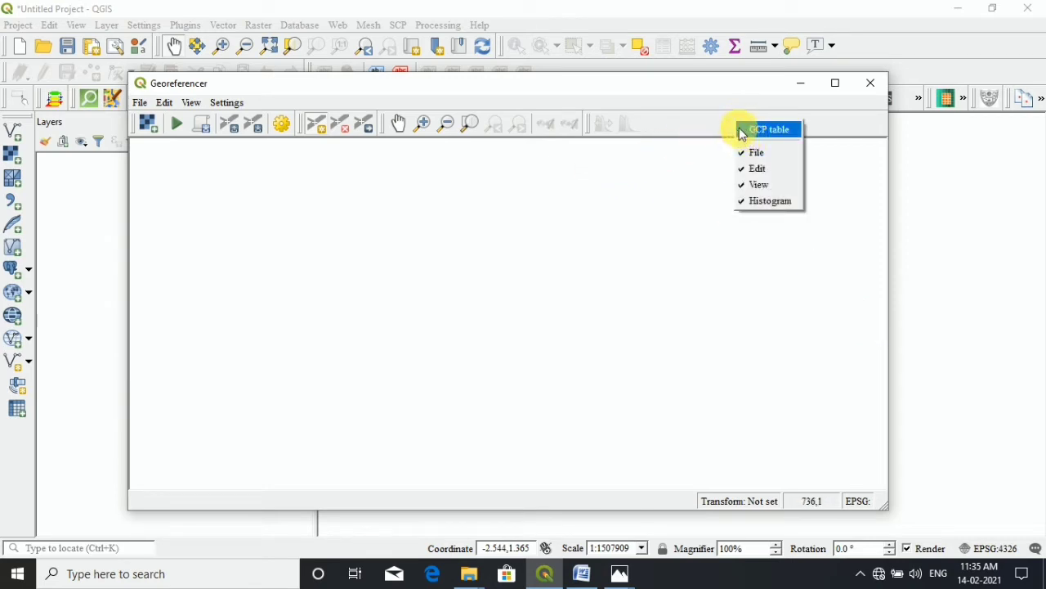
left_click(742, 133)
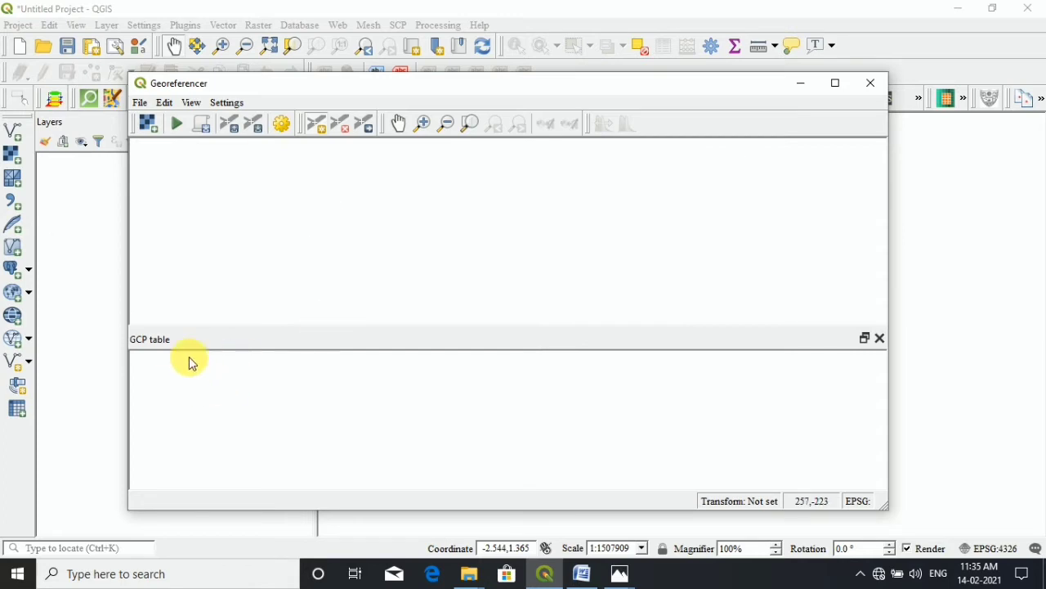
- Load the Puruliya_Lat_Long map image into the Georeferencer and maximize its window
left_click(148, 126)
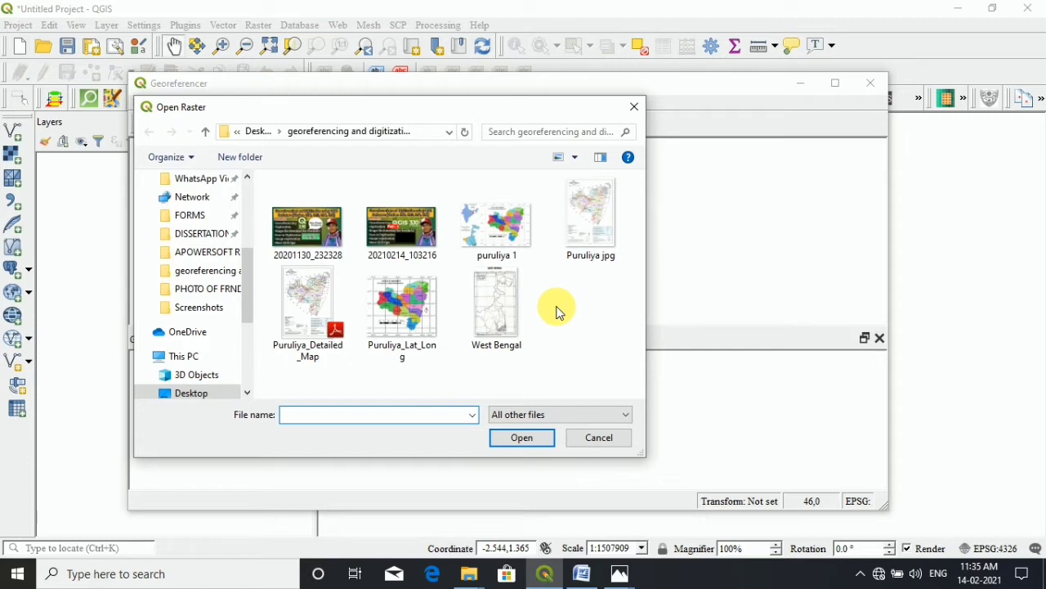
left_click(400, 315)
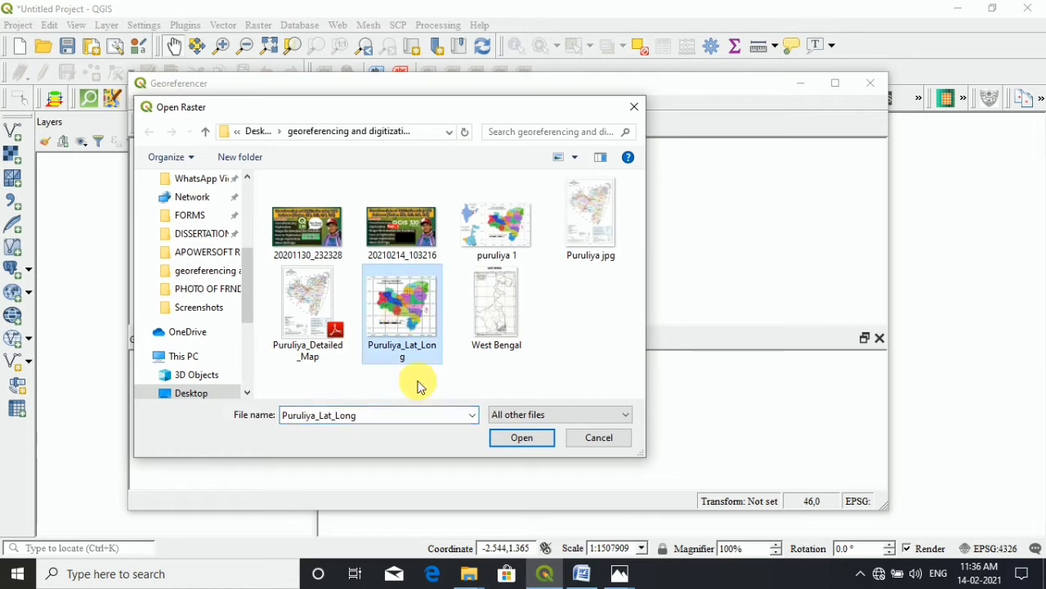
left_click(522, 436)
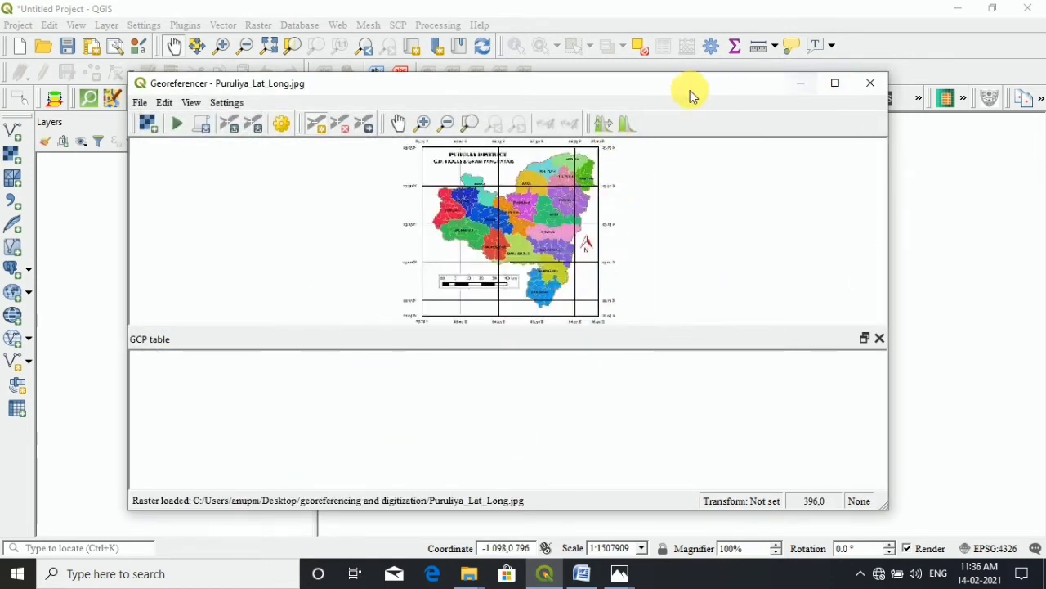
left_click(835, 83)
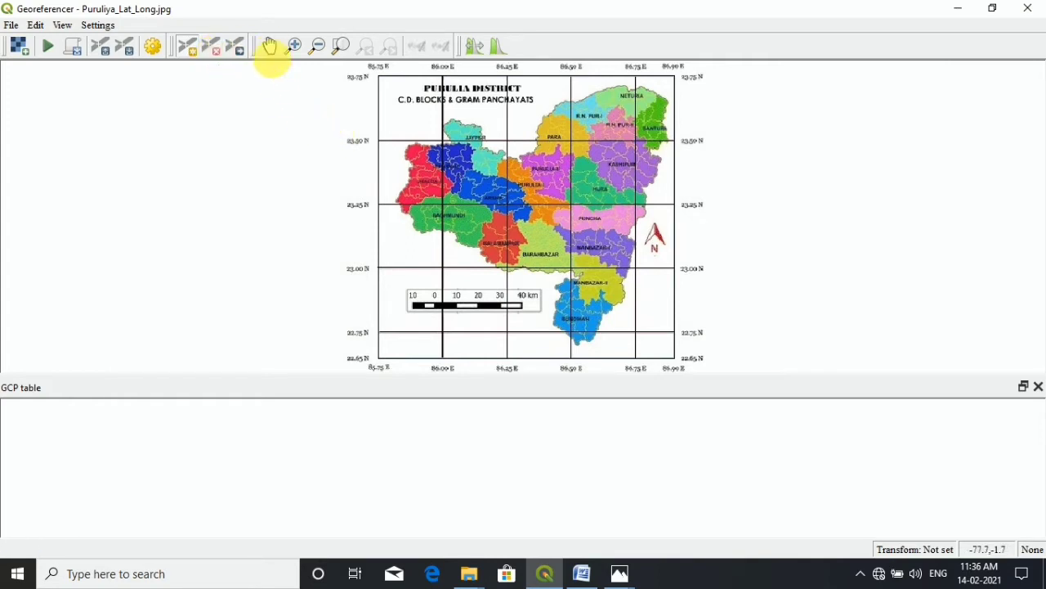
- Place a ground control point on the intersection of the 86.00 E and 23.50 N grid lines
left_click(271, 49)
left_click_drag(482, 188, 456, 177)
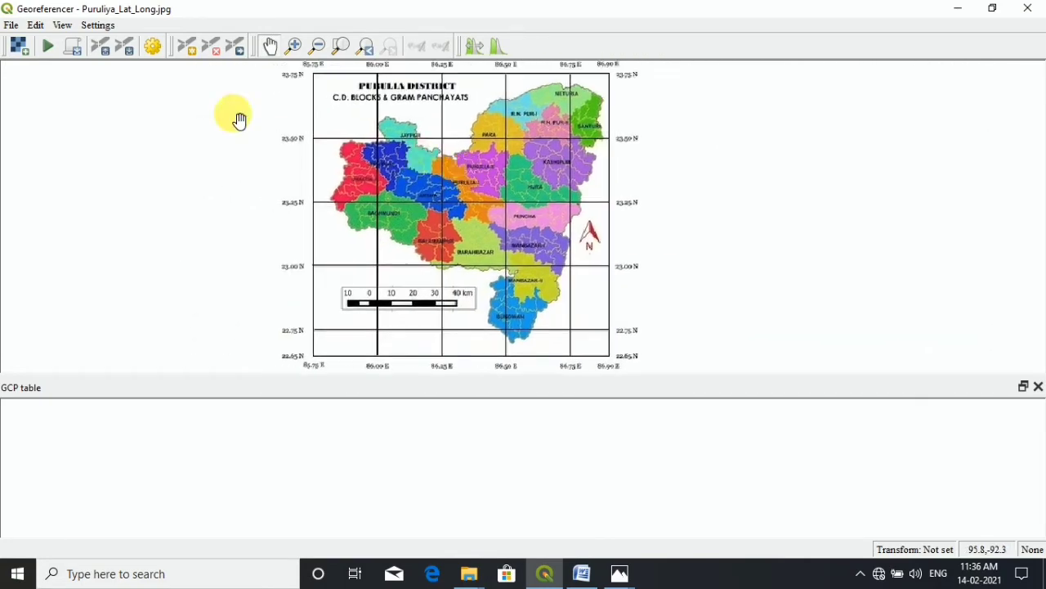
left_click(189, 47)
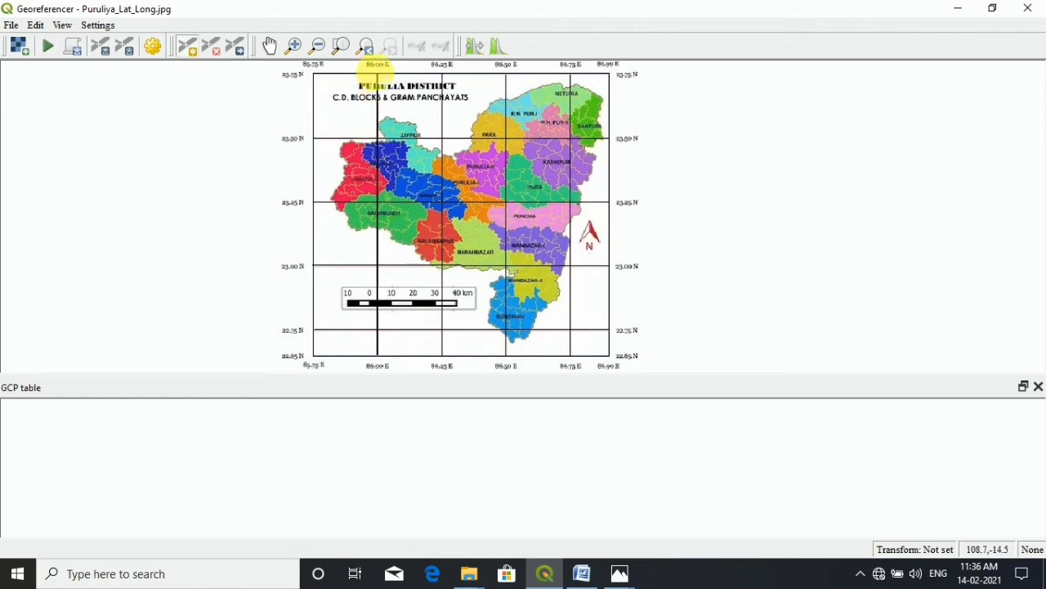
scroll(288, 139, "up", 1)
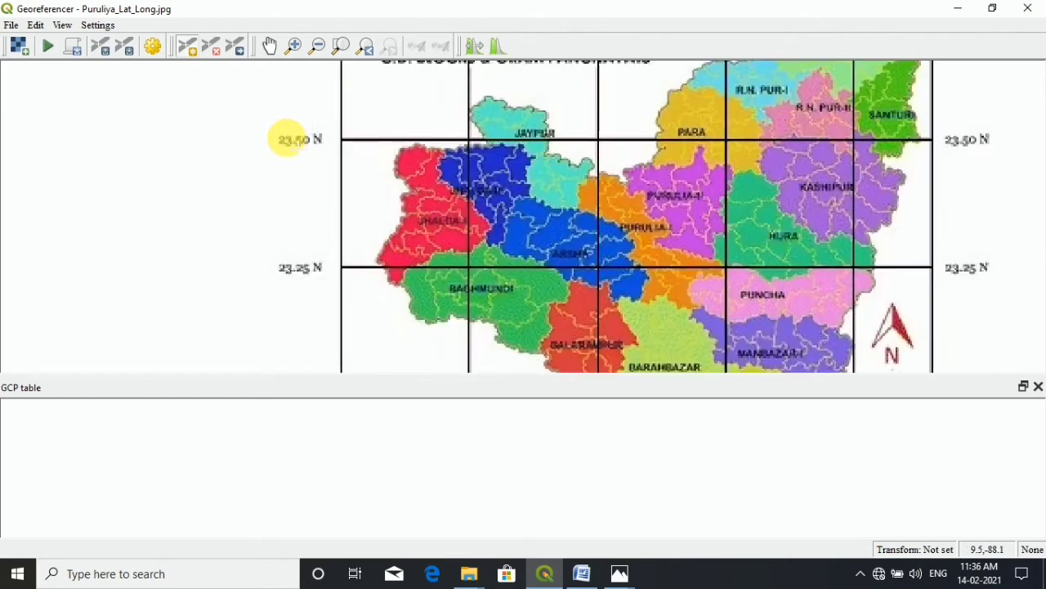
scroll(287, 141, "down", 1)
scroll(287, 145, "up", 2)
scroll(288, 146, "down", 1)
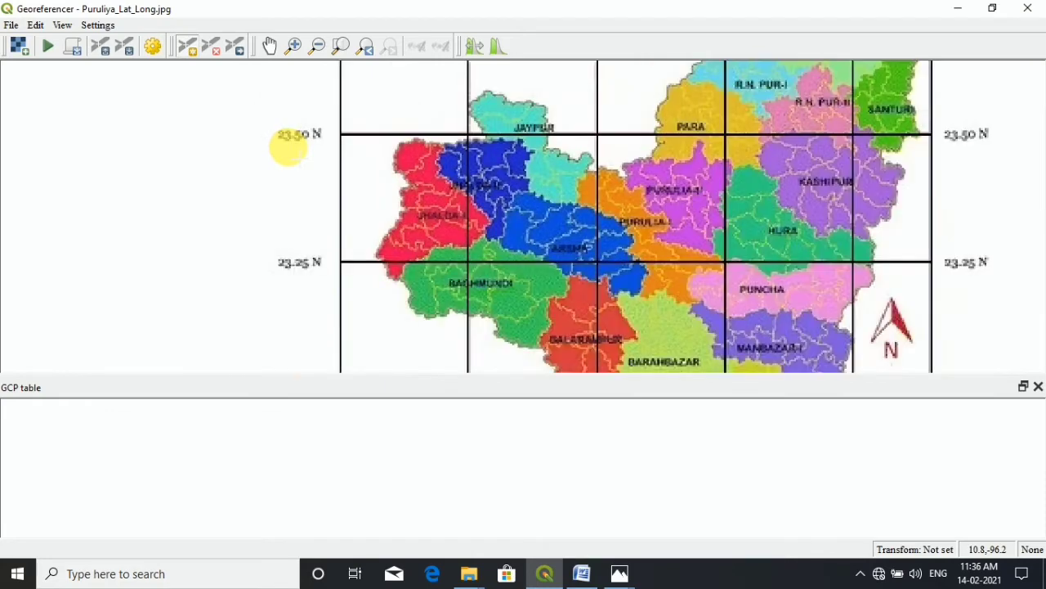
scroll(480, 144, "down", 1)
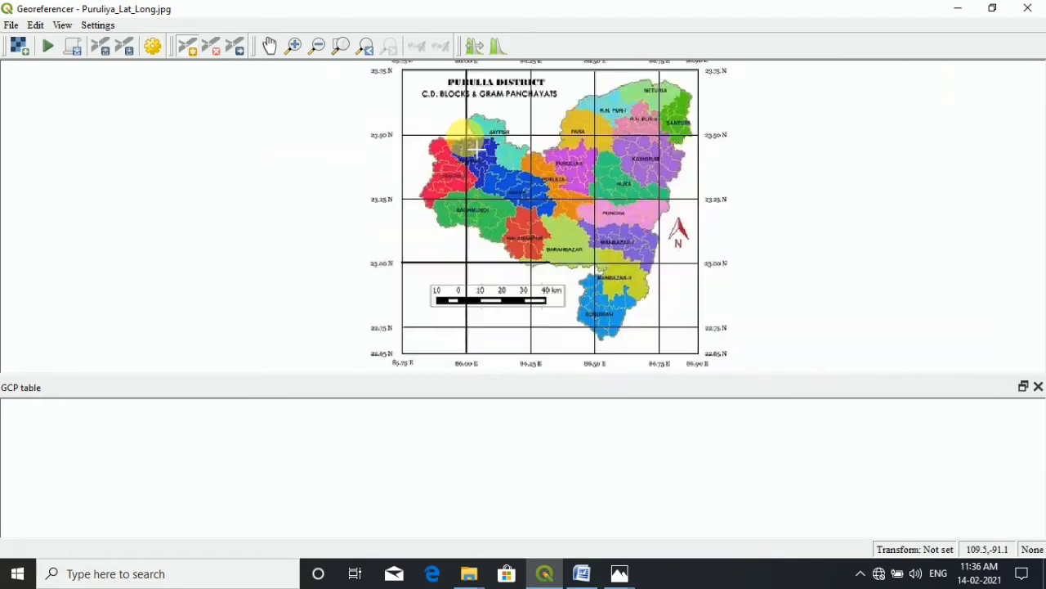
scroll(478, 149, "up", 5)
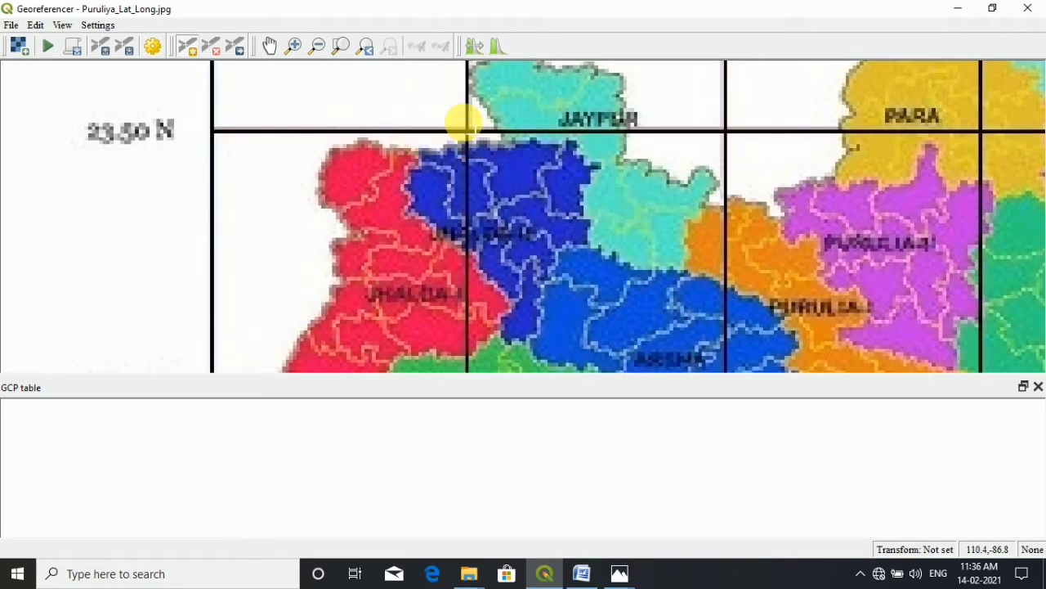
scroll(490, 169, "up", 2)
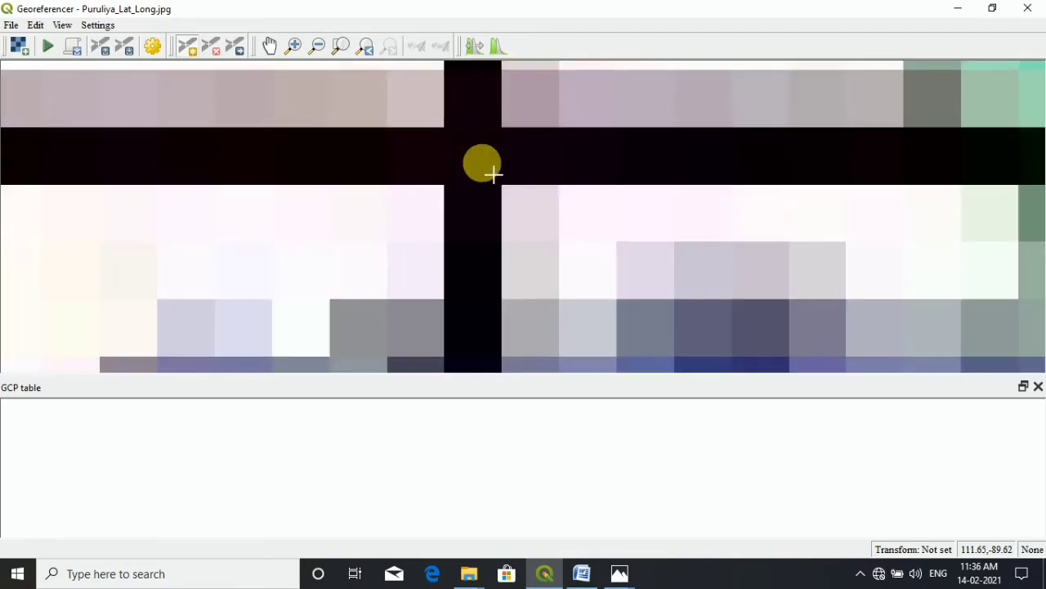
left_click(489, 169)
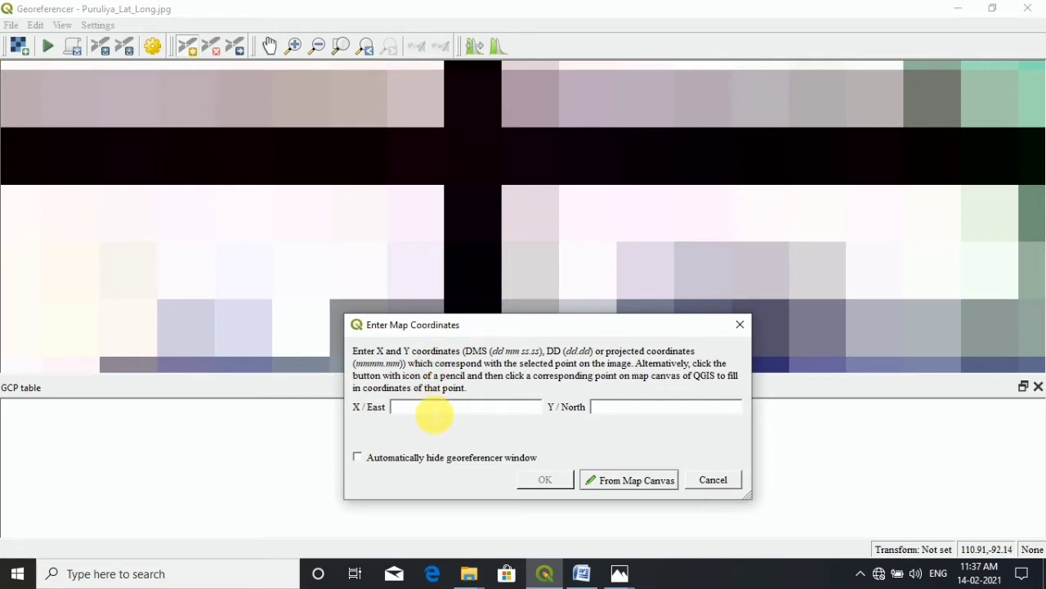
- Set the control point's map coordinates to X / East 86.00 and Y / North 23.50
left_click(433, 414)
type("86")
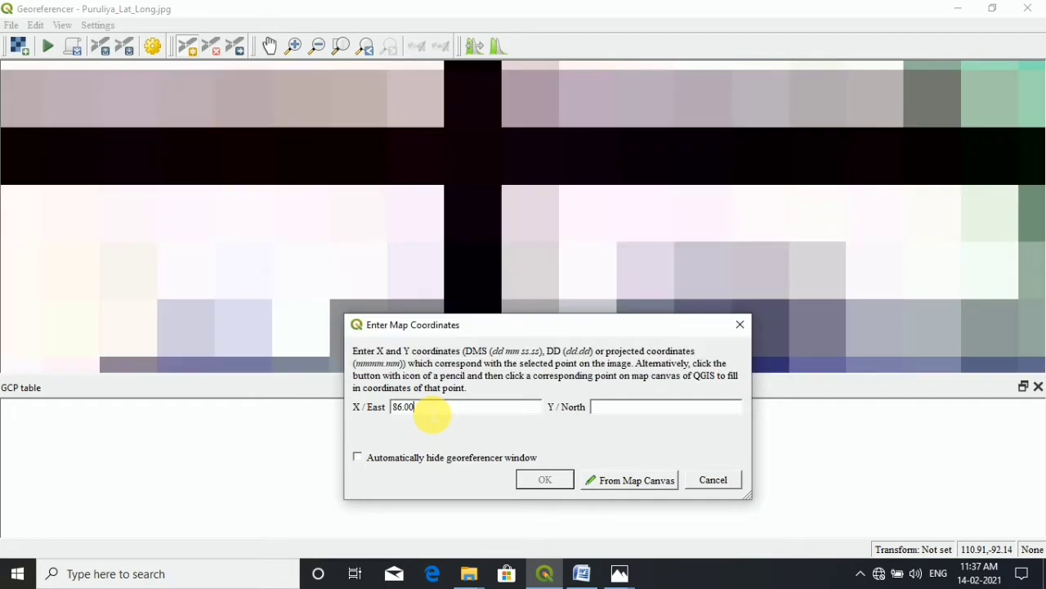
left_click(602, 407)
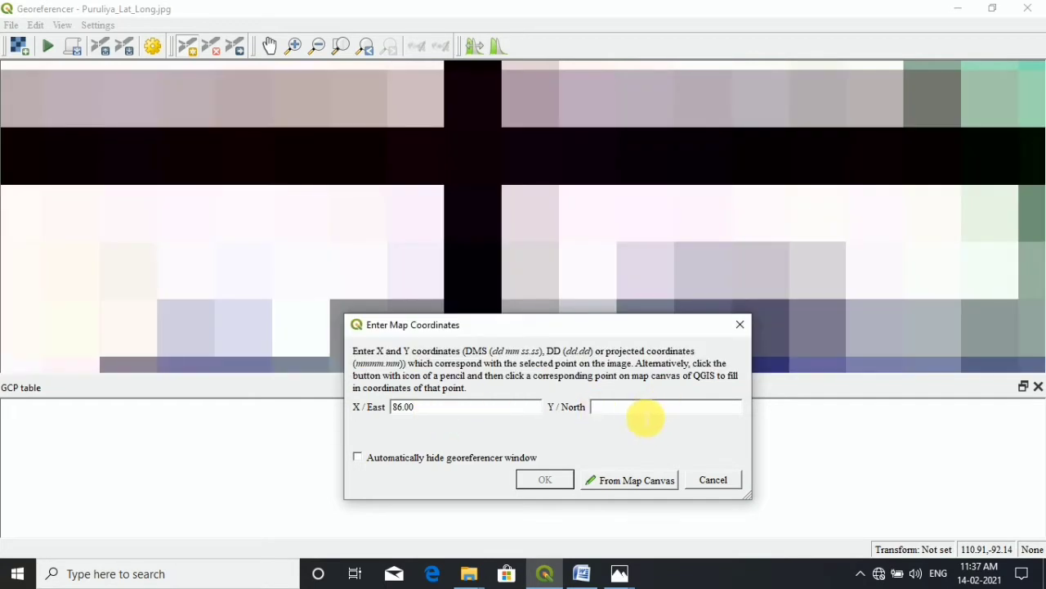
type("23.50")
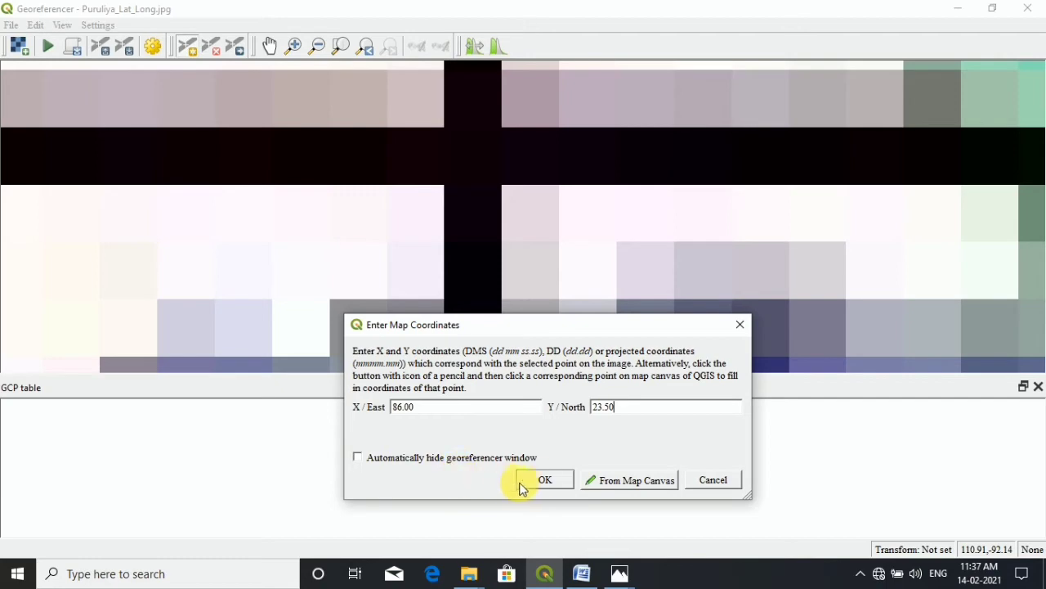
left_click(545, 480)
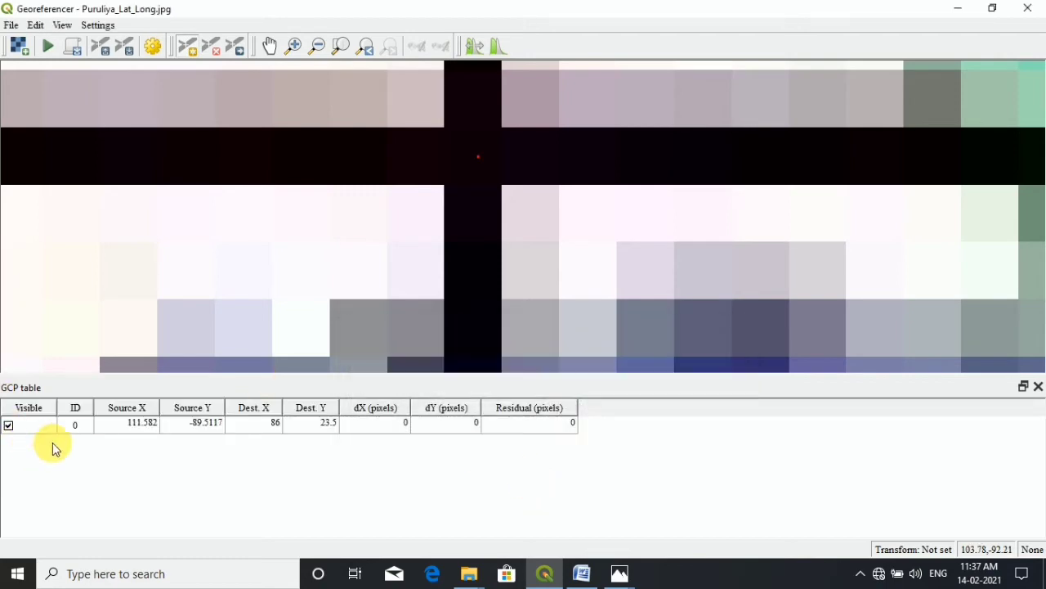
- Place a ground control point on the intersection of the 86.75 E and 23.50 N grid lines
scroll(476, 204, "down", 6)
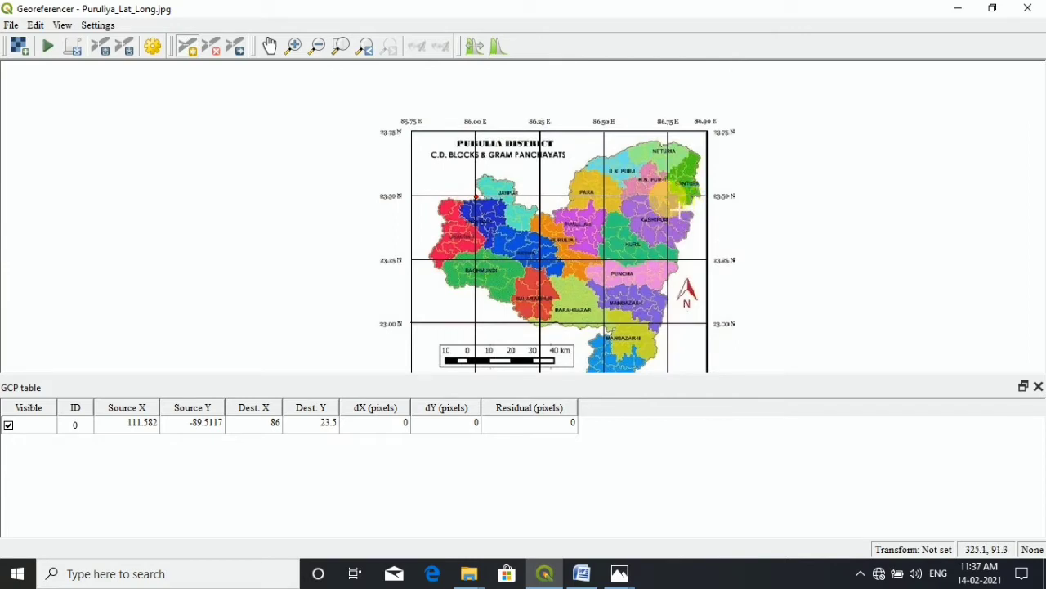
scroll(671, 117, "up", 2)
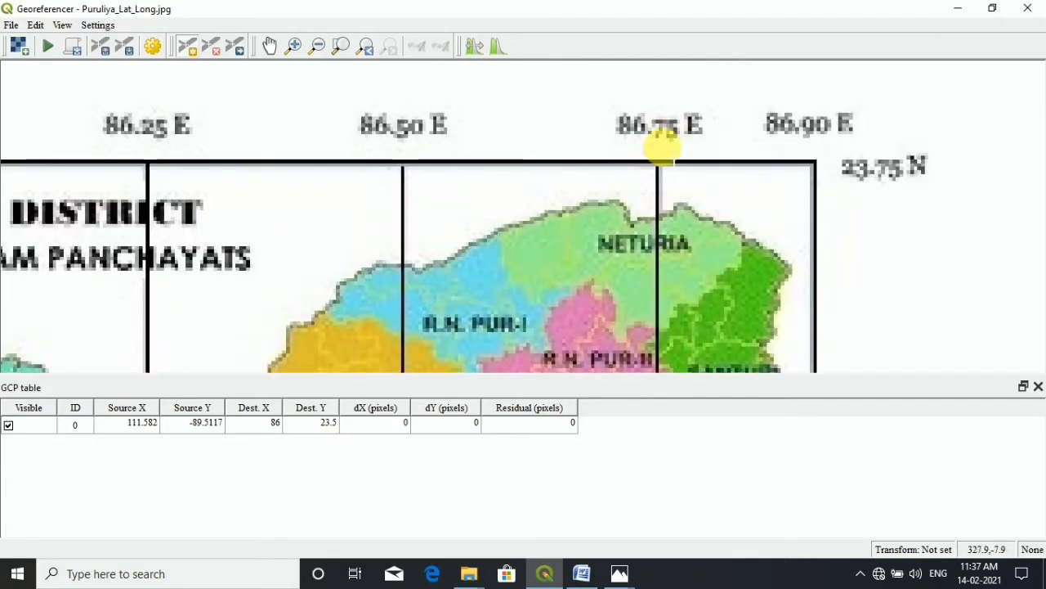
scroll(646, 147, "down", 3)
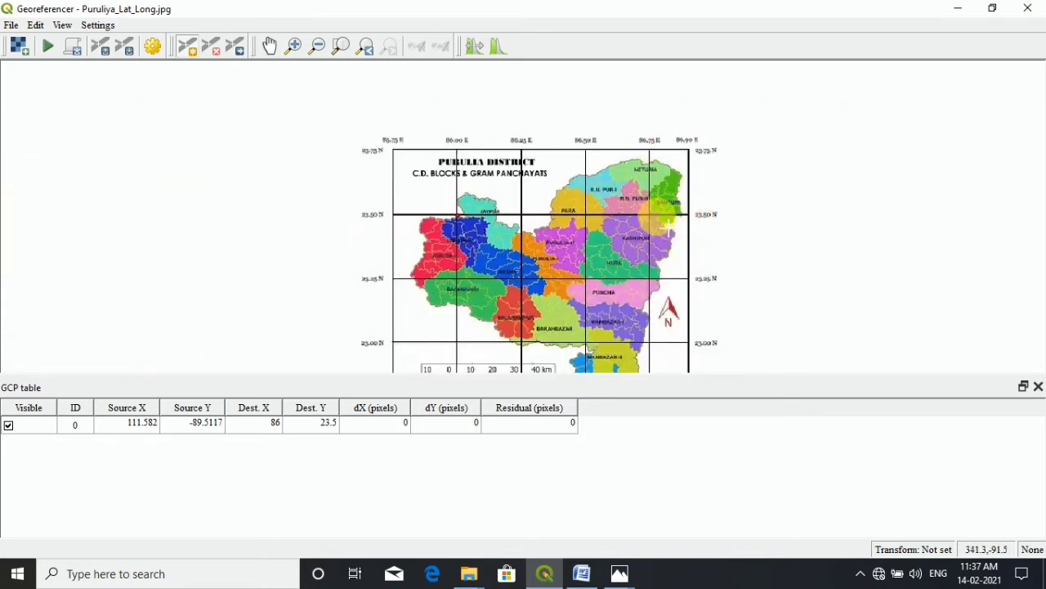
scroll(664, 214, "up", 2)
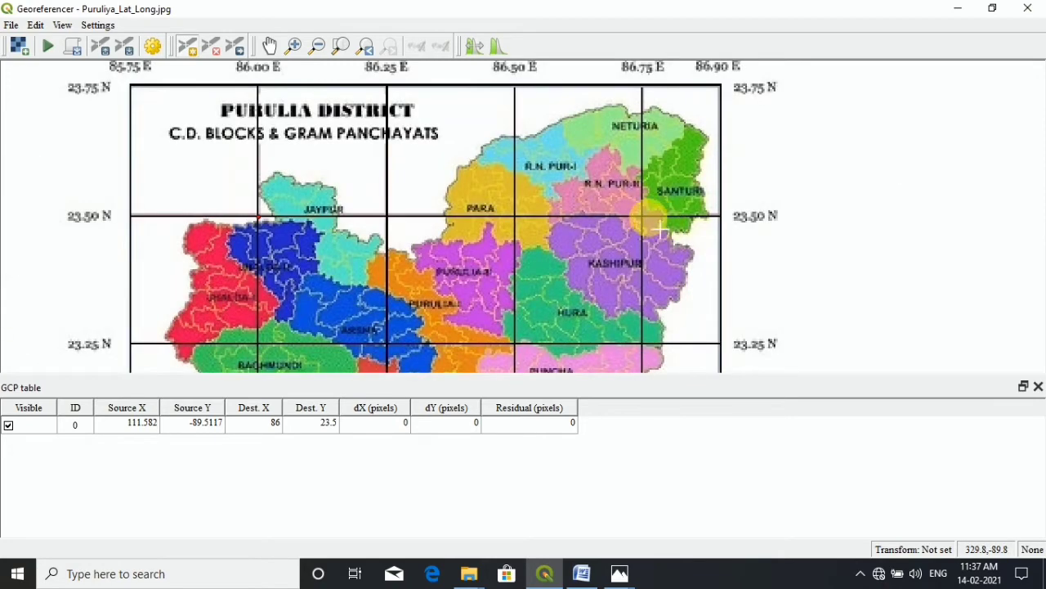
scroll(657, 229, "up", 5)
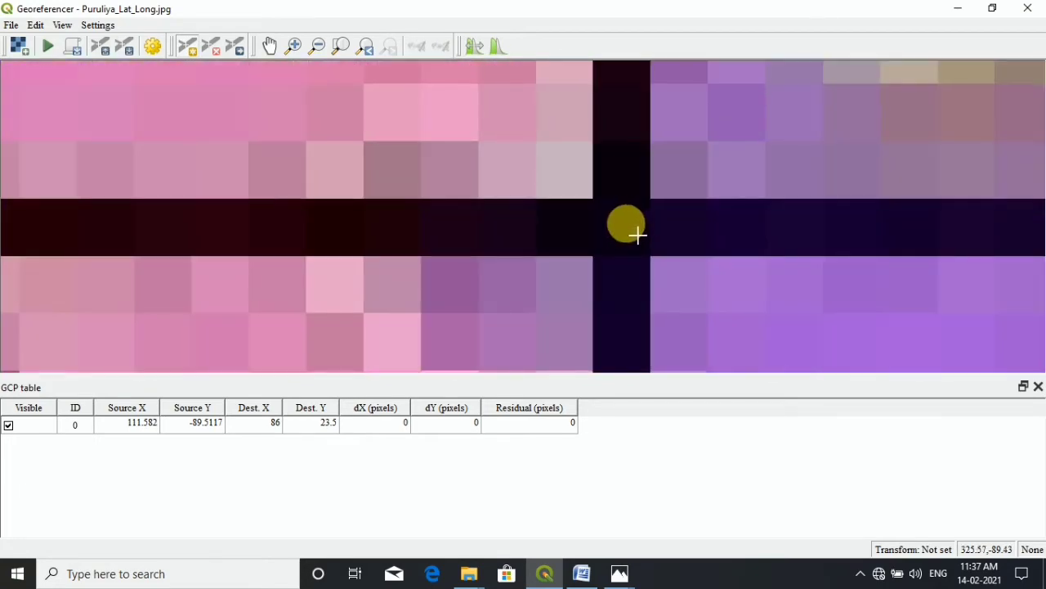
left_click(637, 236)
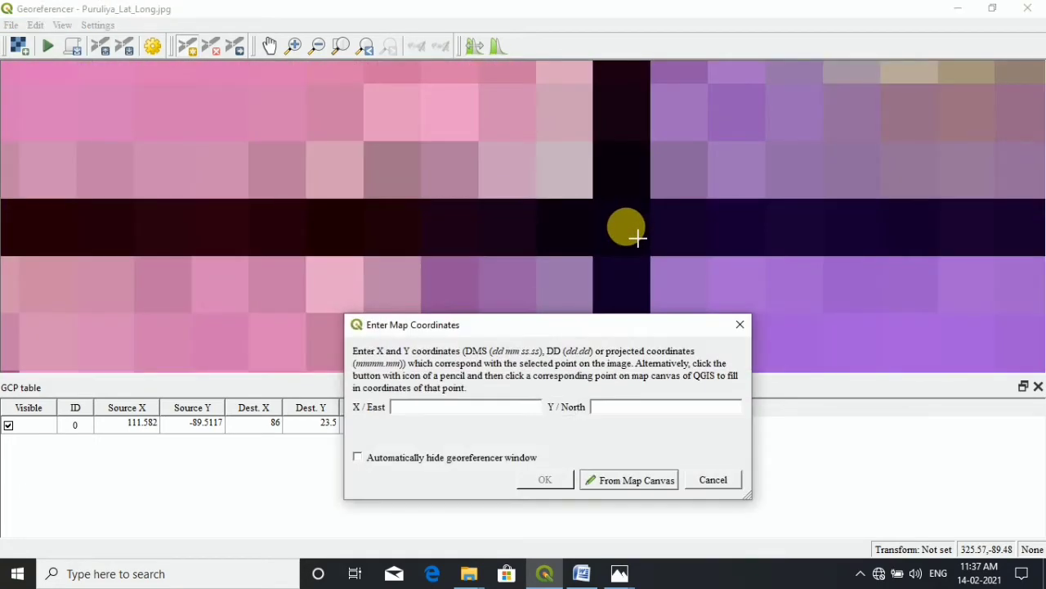
- Set the control point's map coordinates to X / East 86.75 and Y / North 23.50
left_click(479, 409)
type("8")
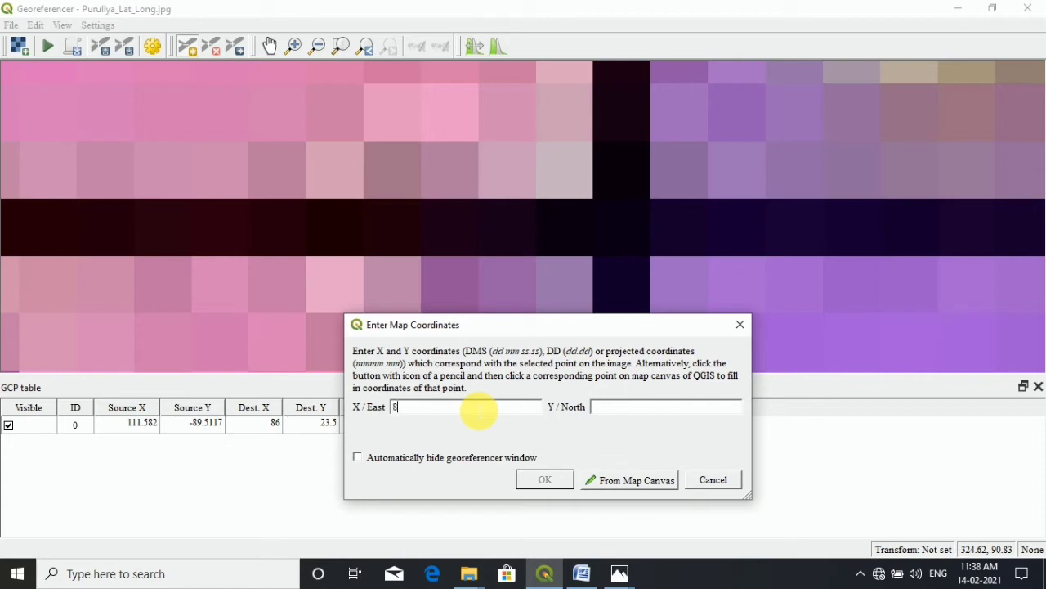
type("6.75")
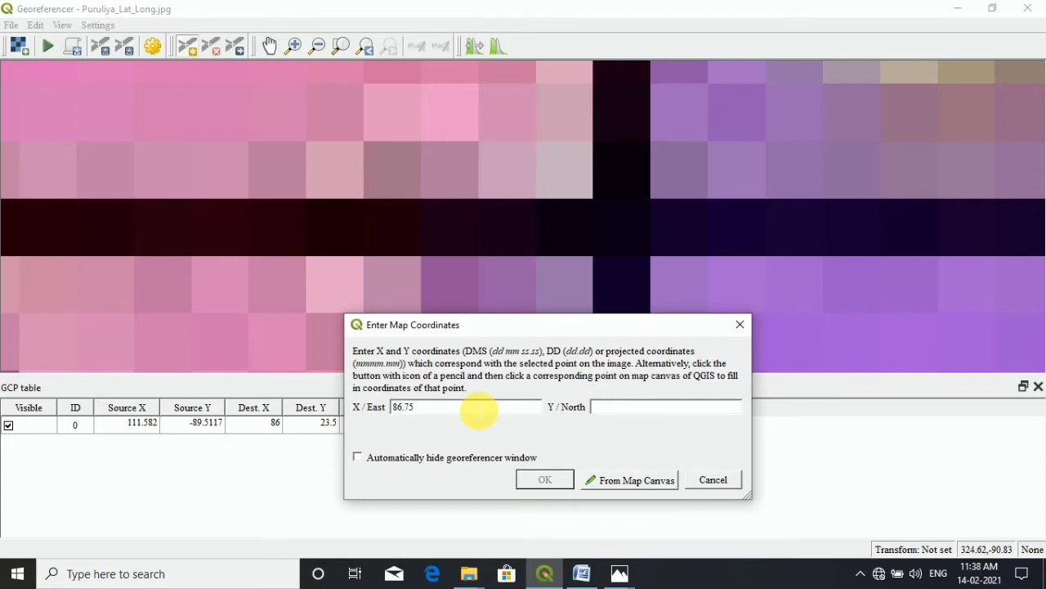
left_click(609, 409)
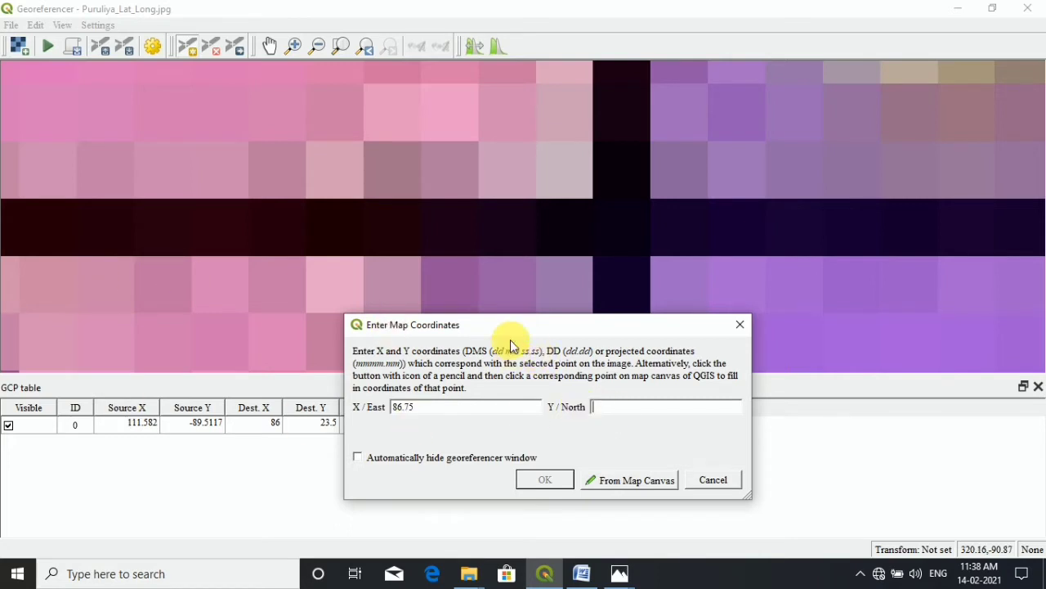
type("23.50")
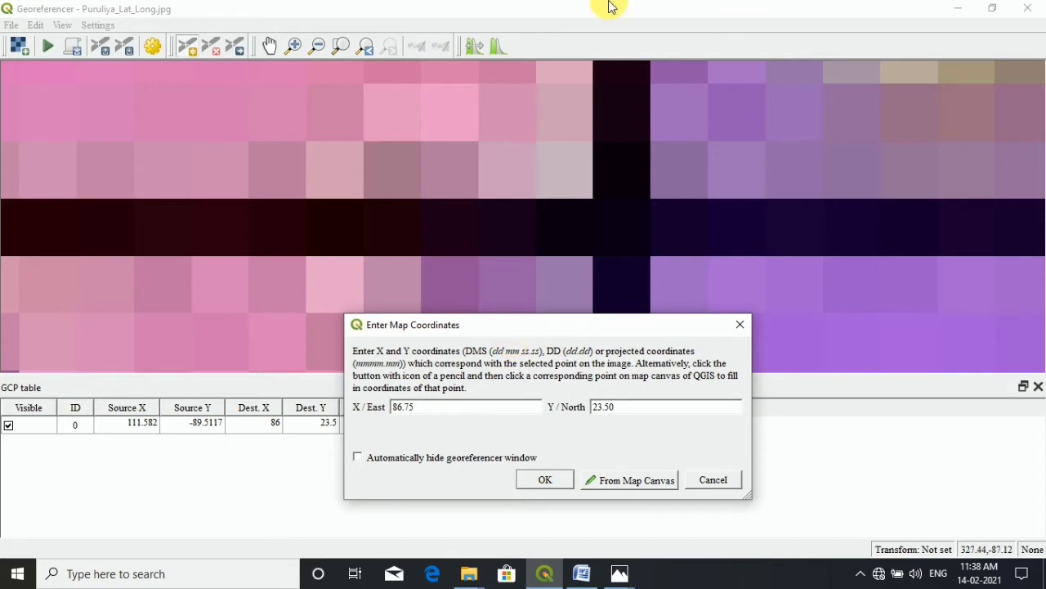
left_click(546, 485)
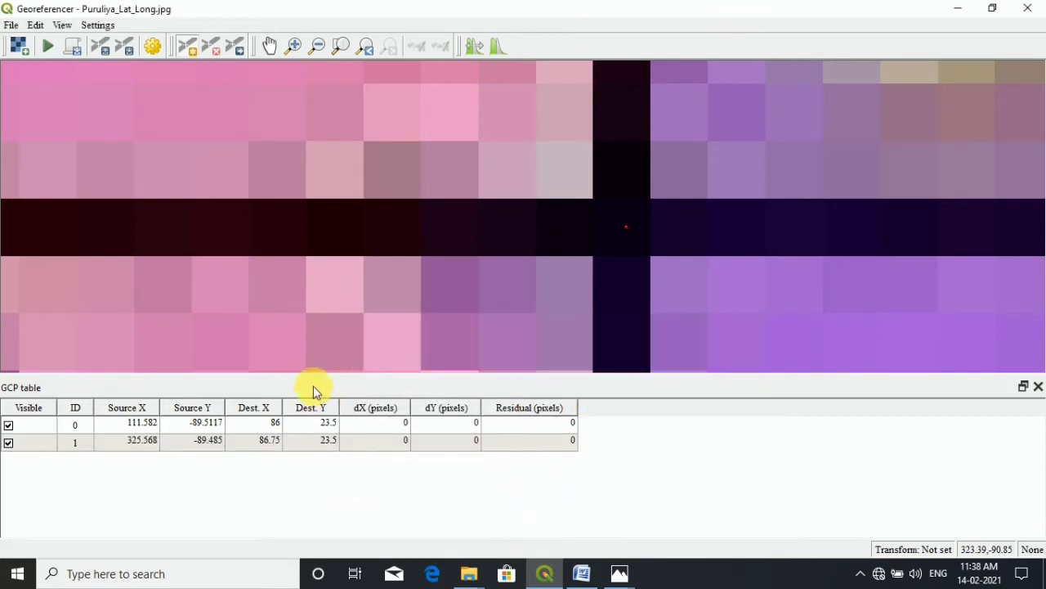
- Place a ground control point on the intersection of the 86.75 E and 23.00 N grid lines
scroll(482, 245, "down", 5)
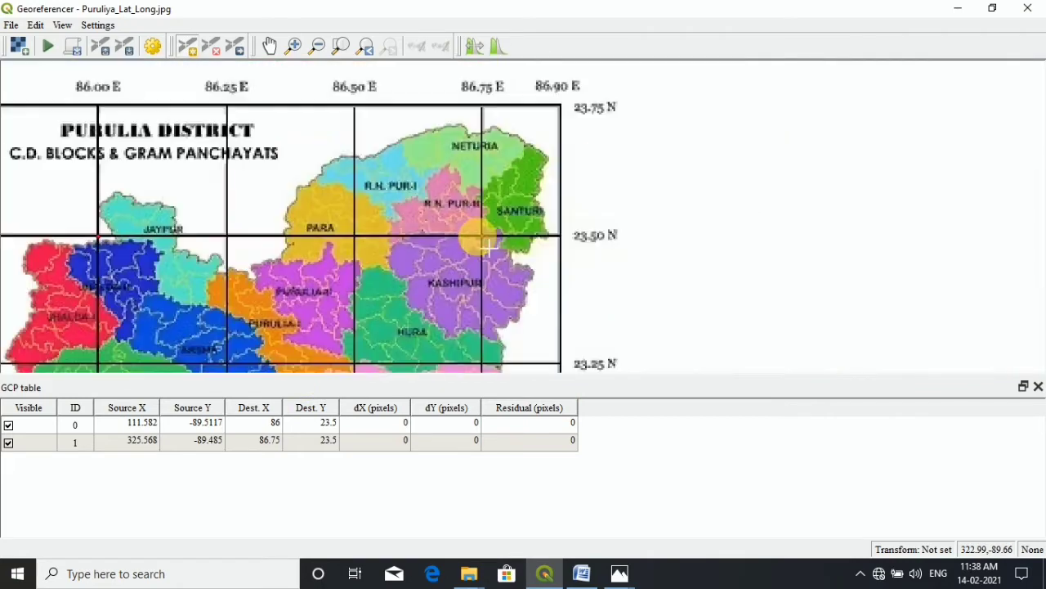
scroll(486, 248, "down", 2)
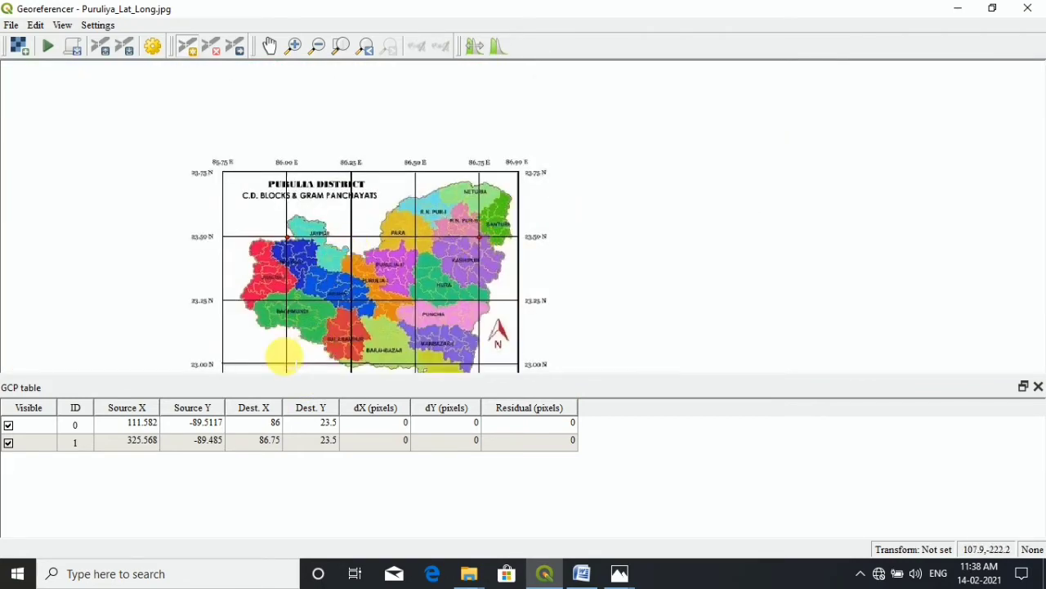
left_click(270, 46)
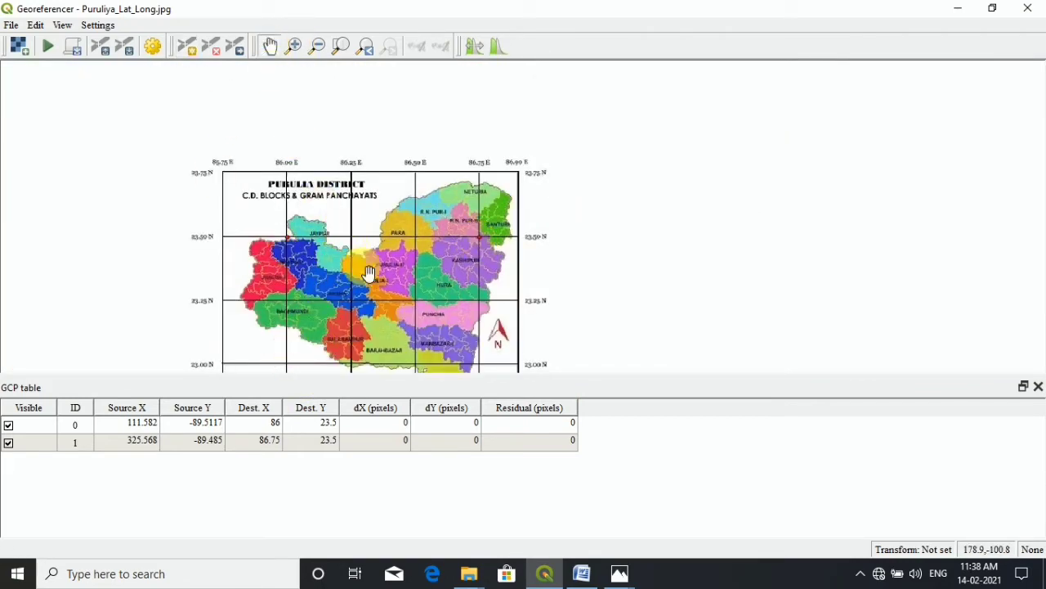
left_click_drag(367, 273, 386, 197)
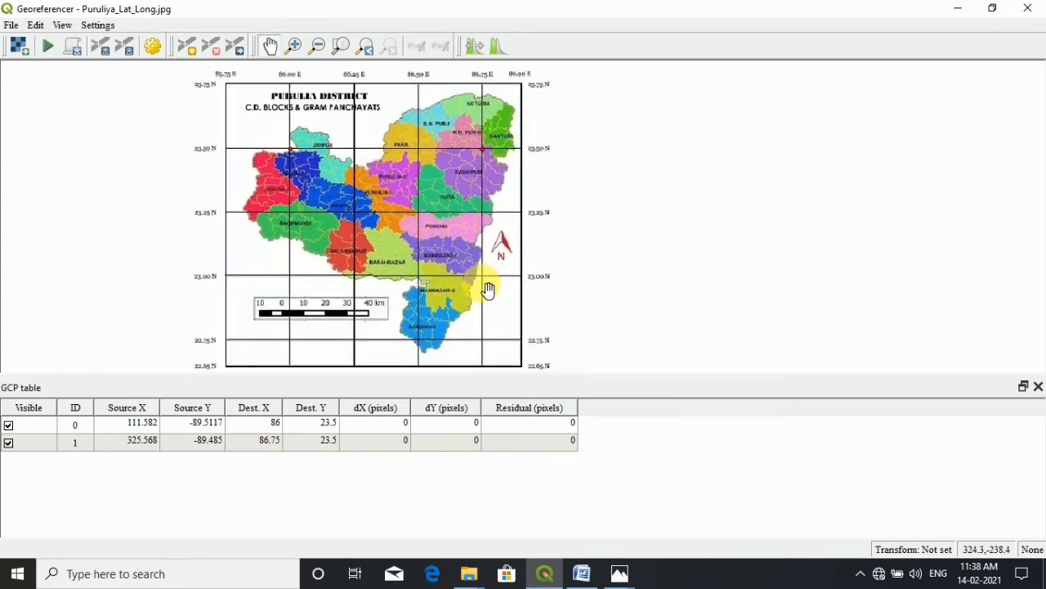
scroll(485, 289, "up", 1)
scroll(488, 290, "down", 1)
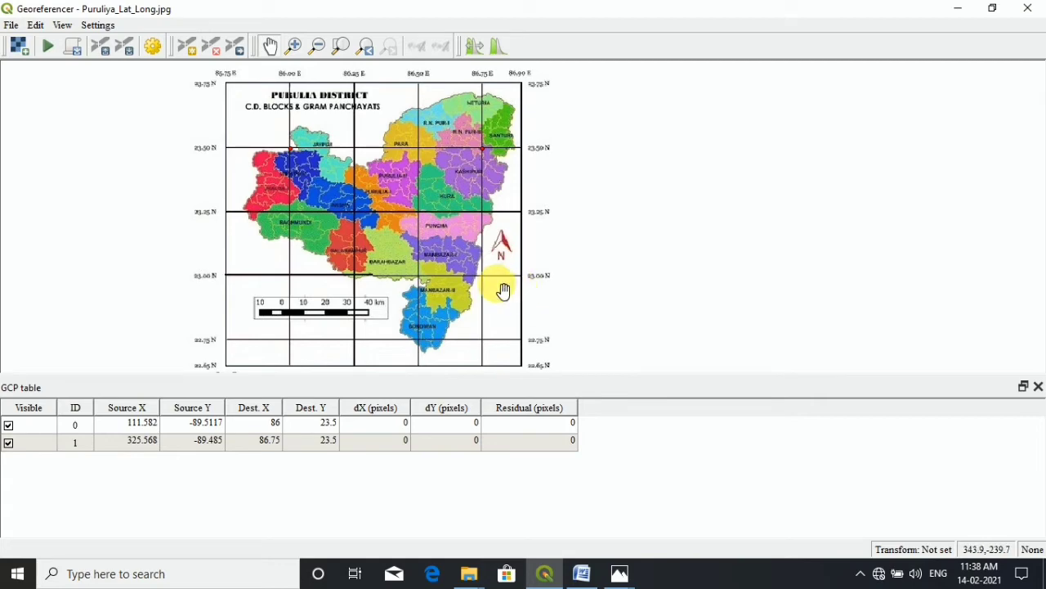
scroll(486, 291, "up", 2)
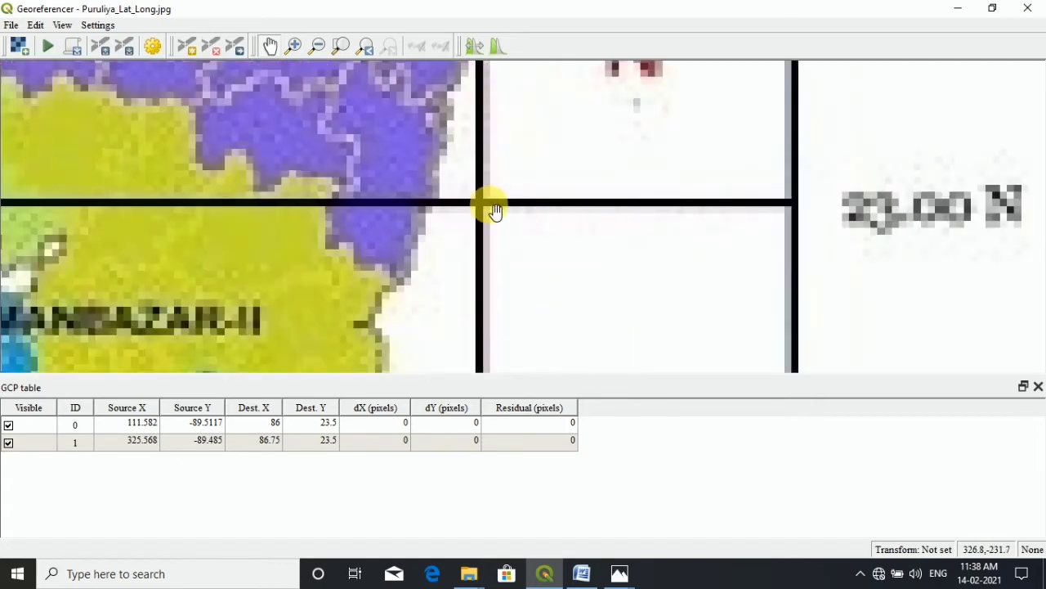
scroll(482, 206, "up", 1)
scroll(476, 211, "up", 2)
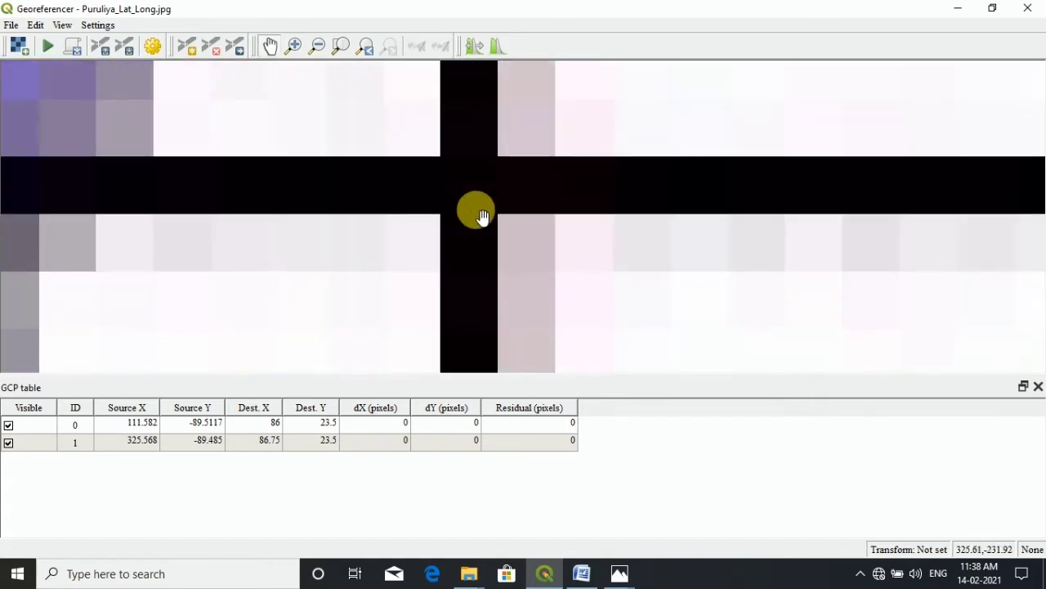
left_click(188, 49)
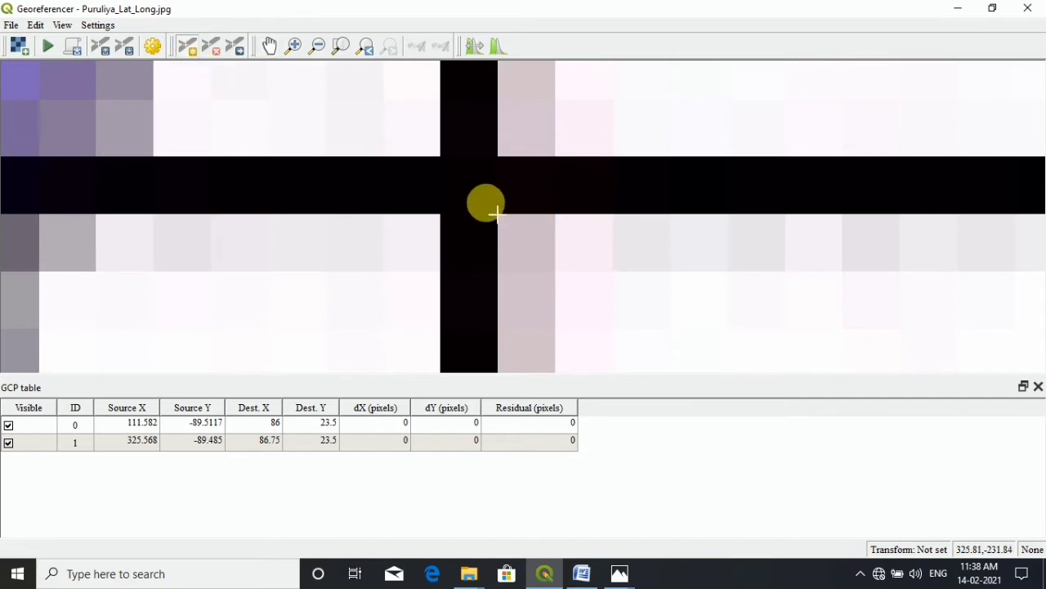
left_click(482, 190)
- Set the control point's map coordinates to X / East 86.75 and Y / North 23.00
left_click(448, 409)
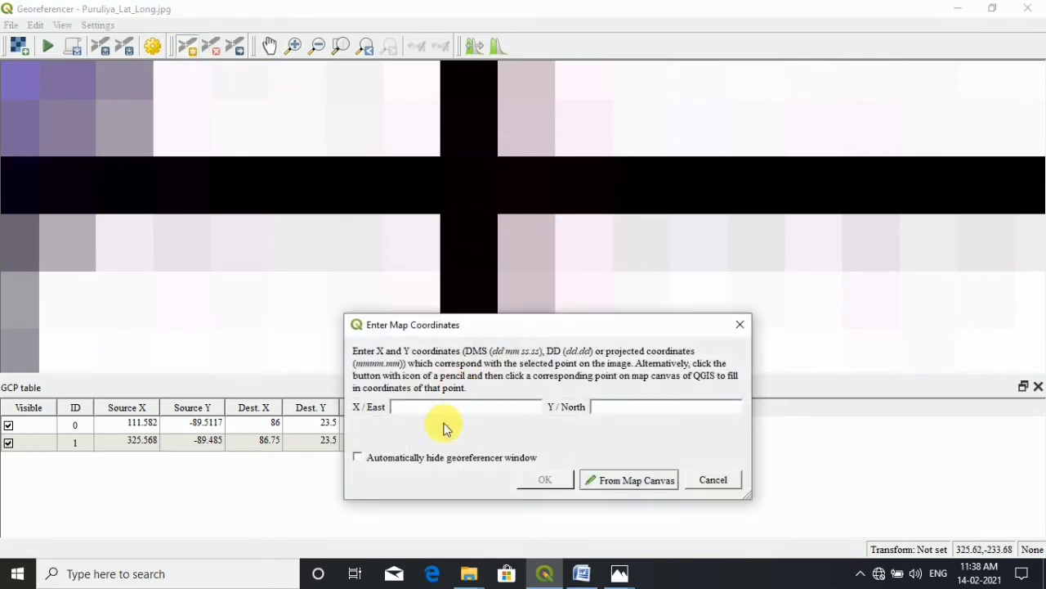
type("86")
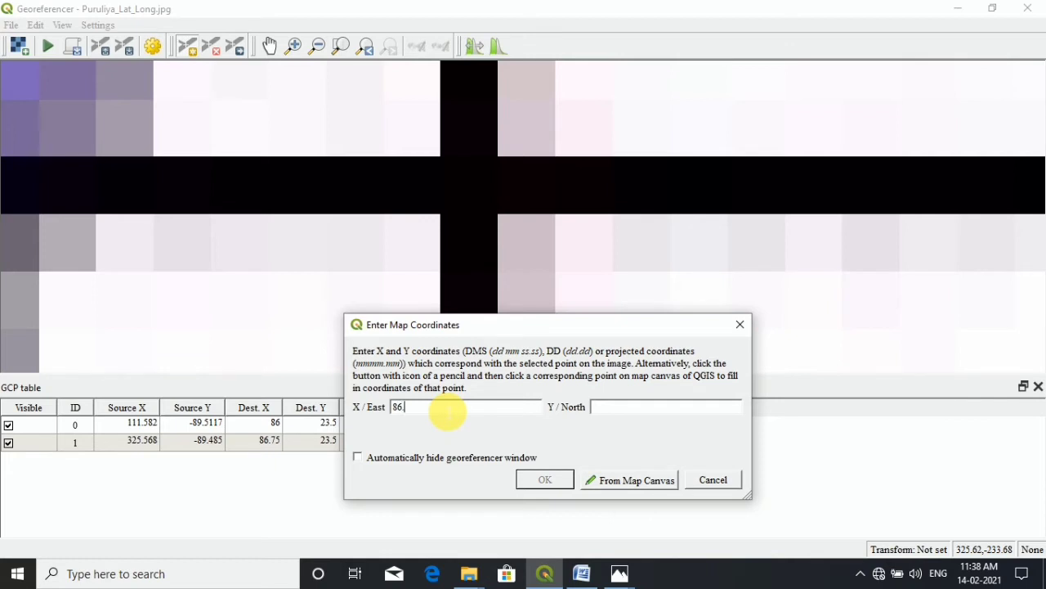
type(".75")
left_click(623, 416)
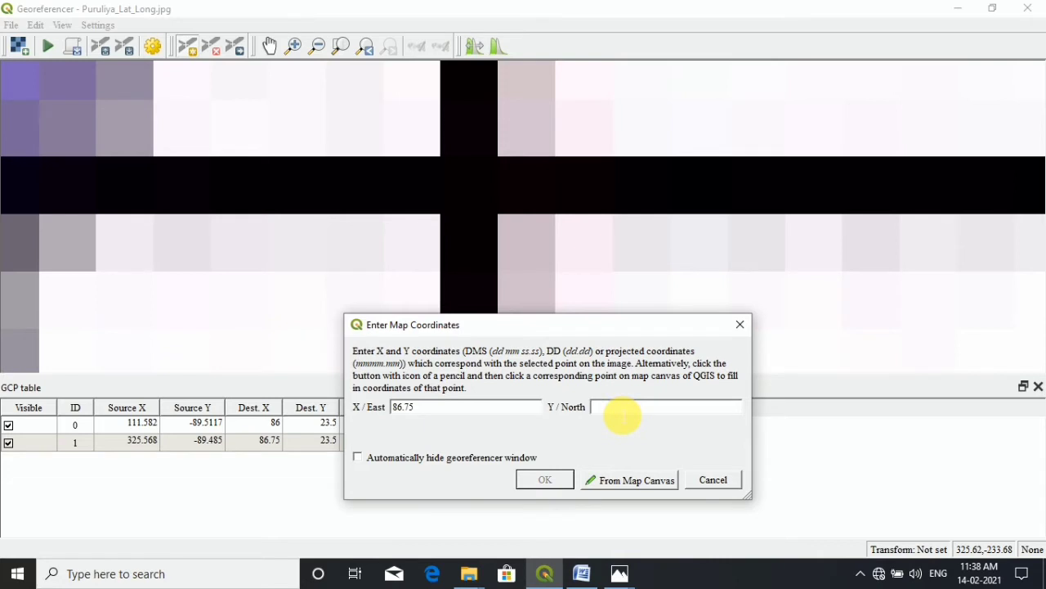
type("23")
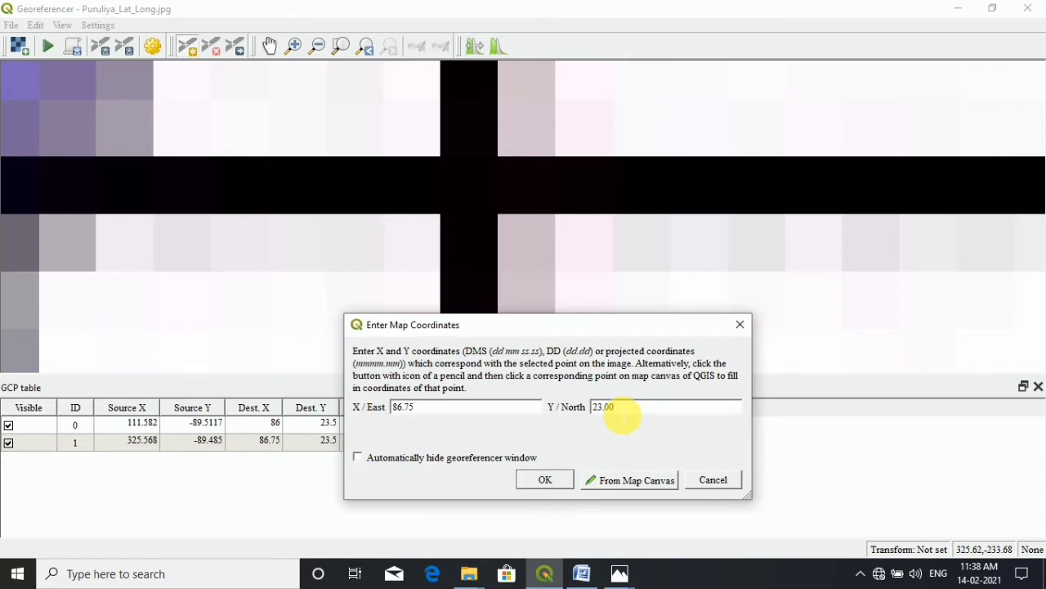
left_click(545, 480)
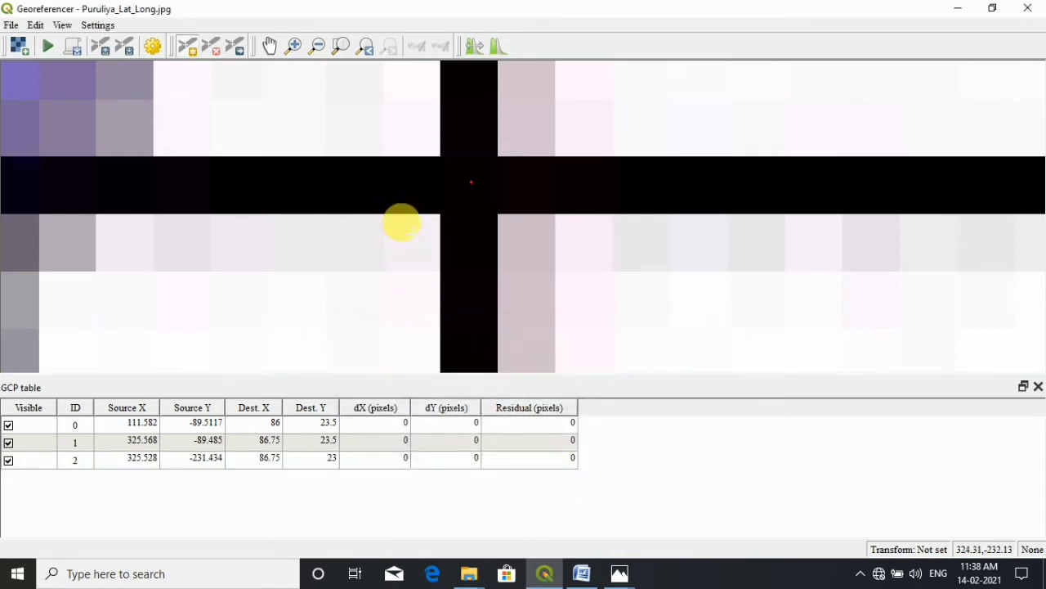
- Place a ground control point on the intersection of the 86.00 E and 23.00 N grid lines
scroll(401, 222, "down", 10)
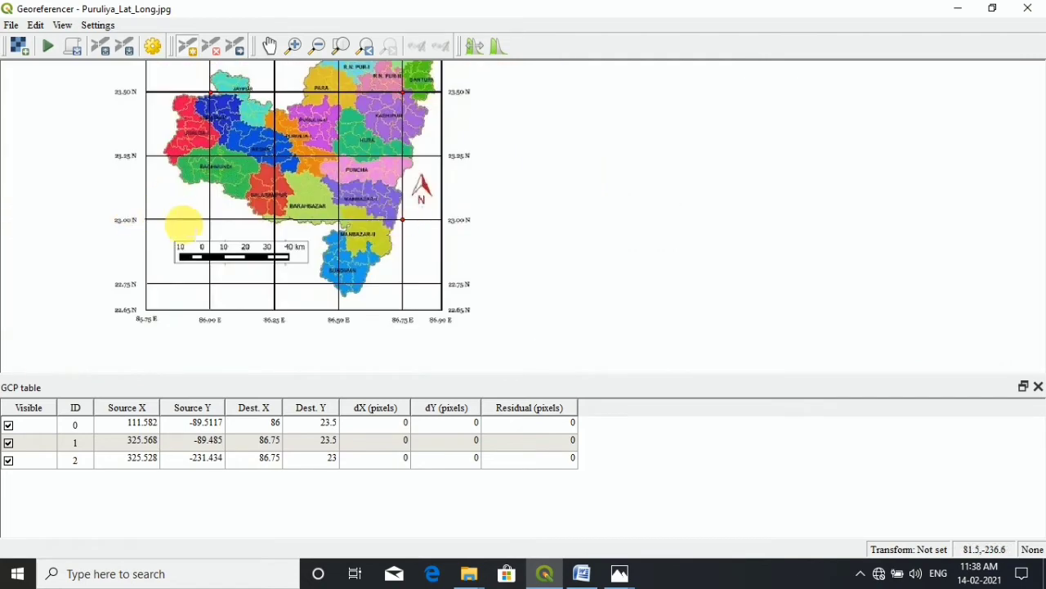
scroll(202, 322, "up", 1)
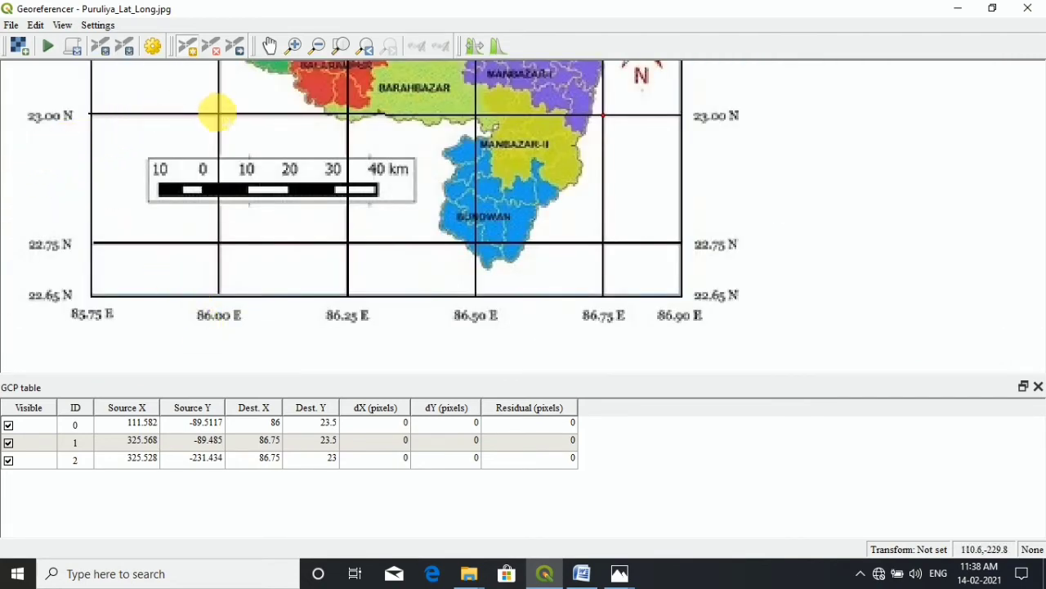
scroll(217, 115, "up", 5)
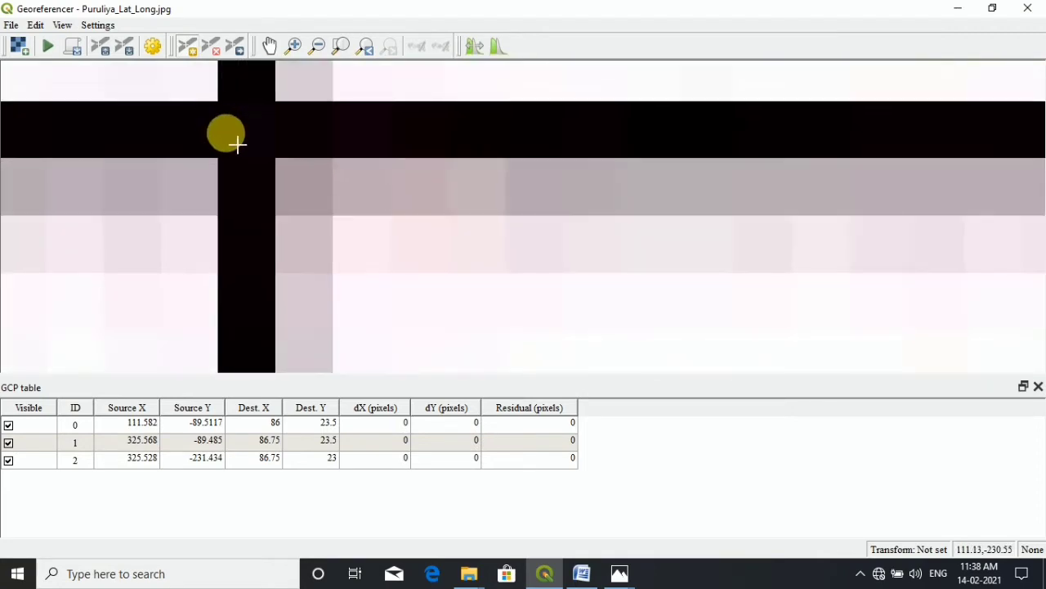
left_click(259, 144)
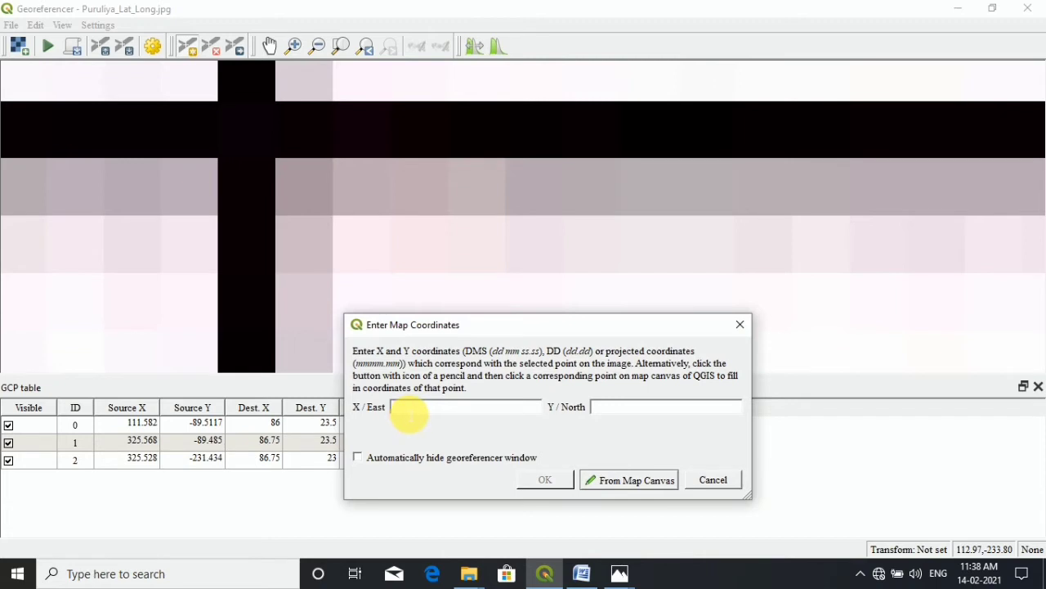
- Set the control point's map coordinates to X / East 86.00 and Y / North 23.00
left_click(409, 408)
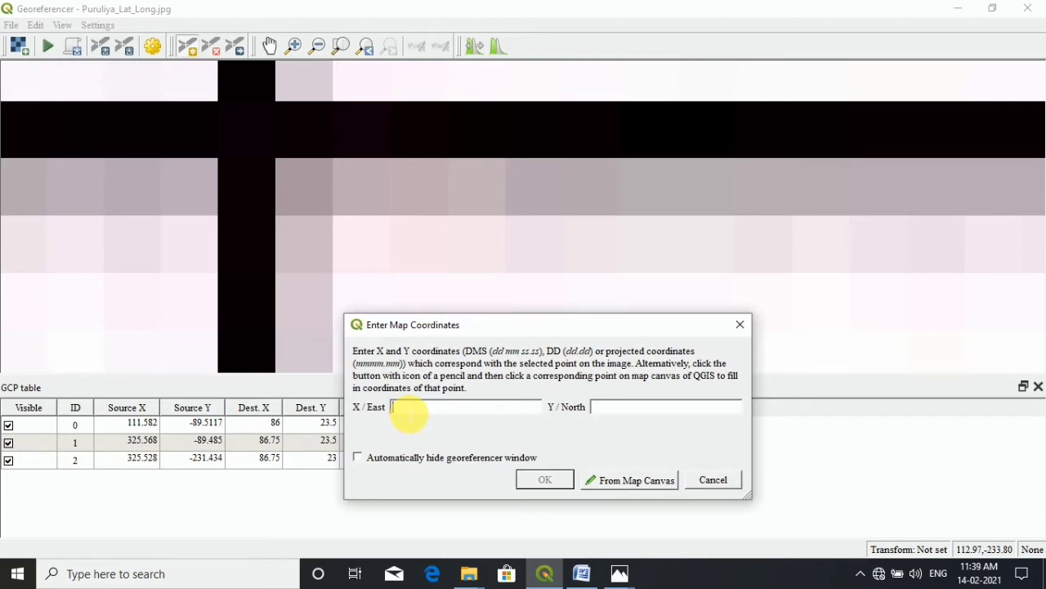
type("86.00")
left_click(658, 410)
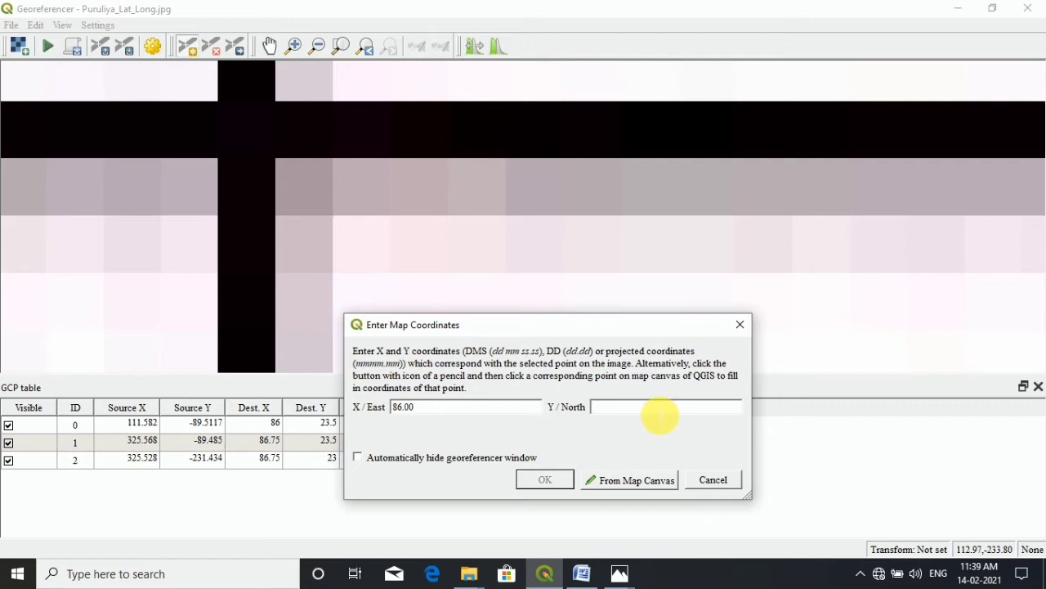
type("23.00")
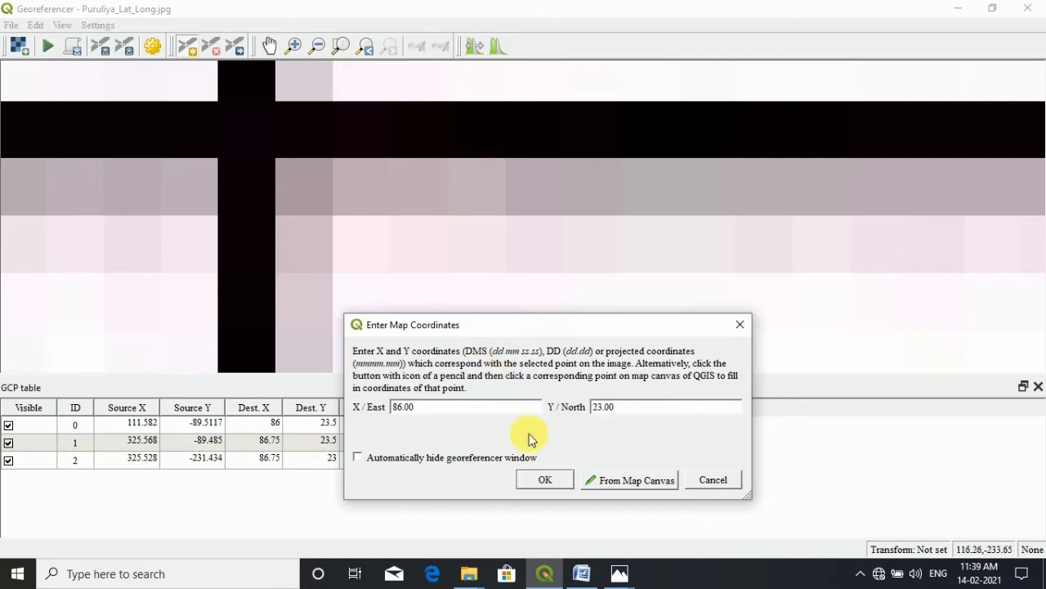
left_click(545, 479)
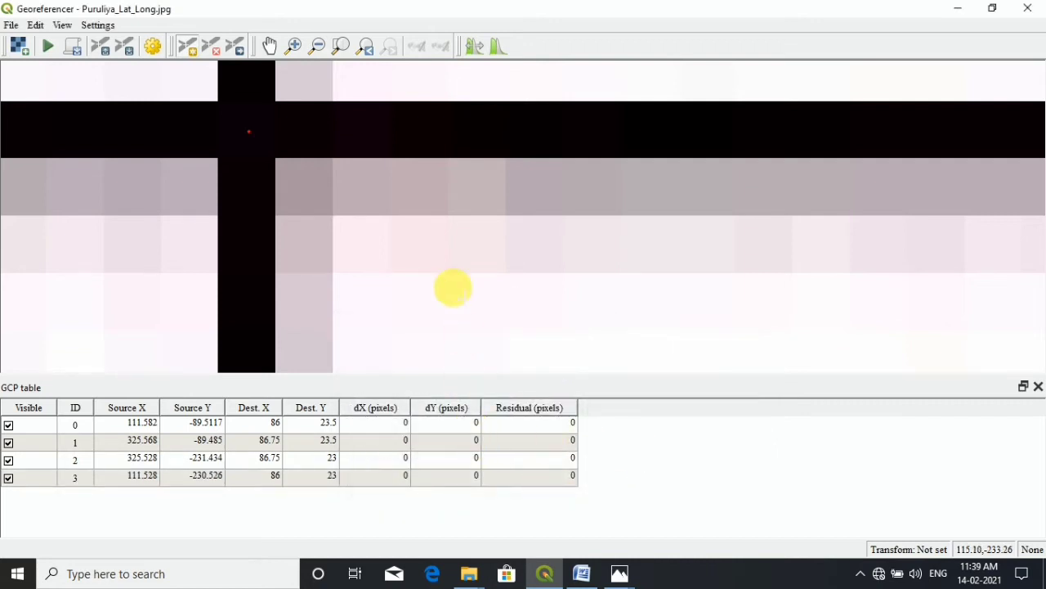
- In the transformation settings, choose WGS 84 (EPSG:4326) as the target SRS
scroll(482, 270, "down", 5)
scroll(361, 177, "down", 3)
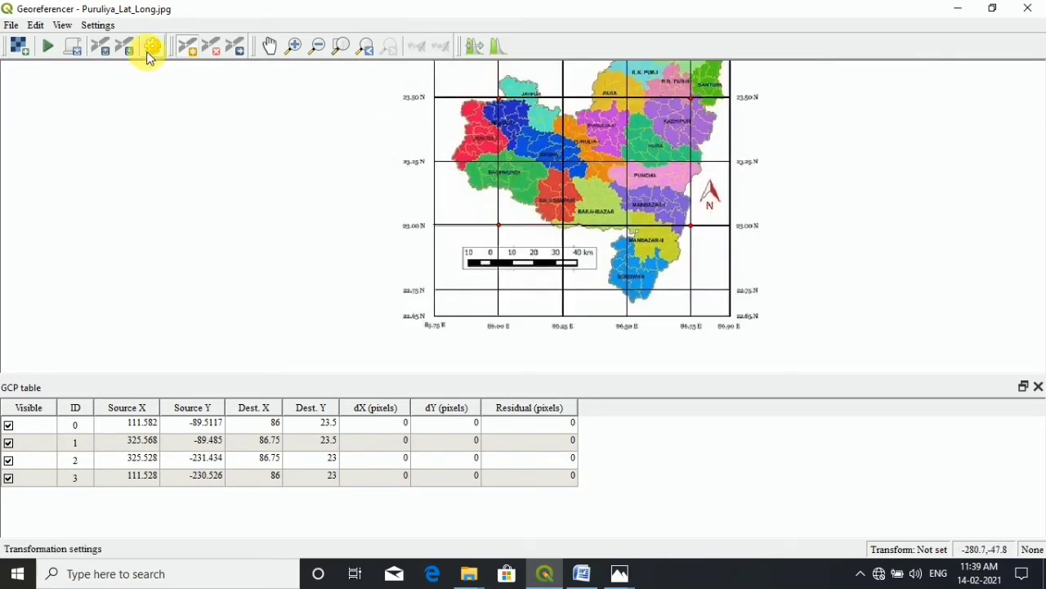
left_click(149, 50)
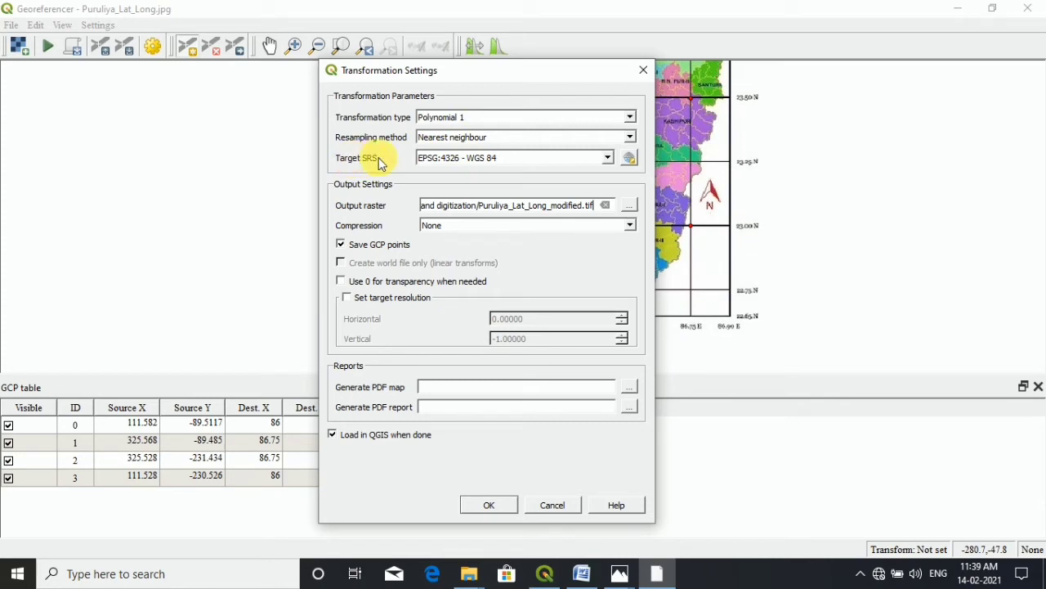
left_click(628, 161)
left_click(273, 118)
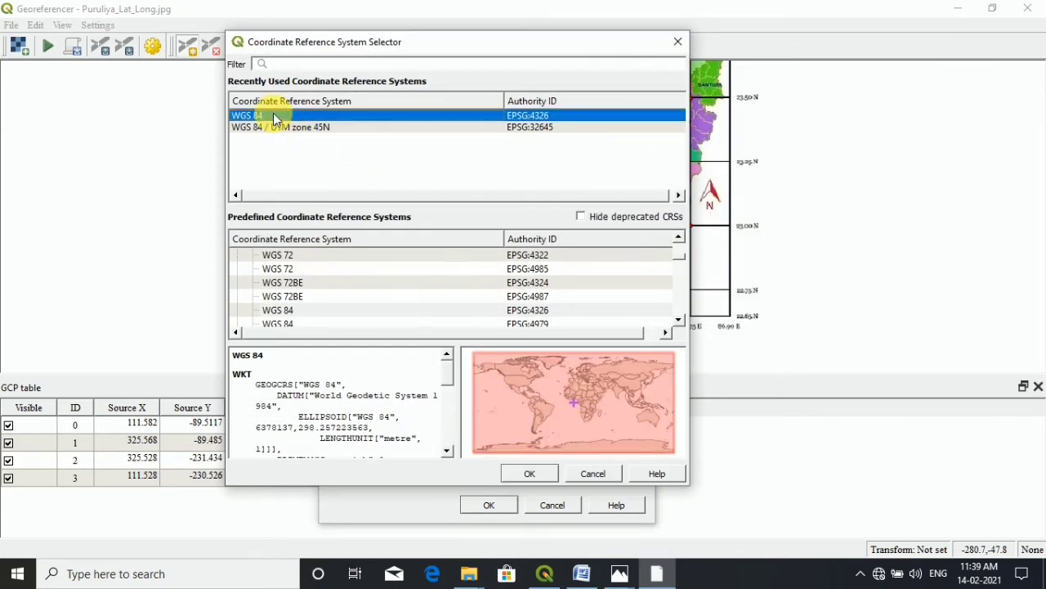
left_click(530, 475)
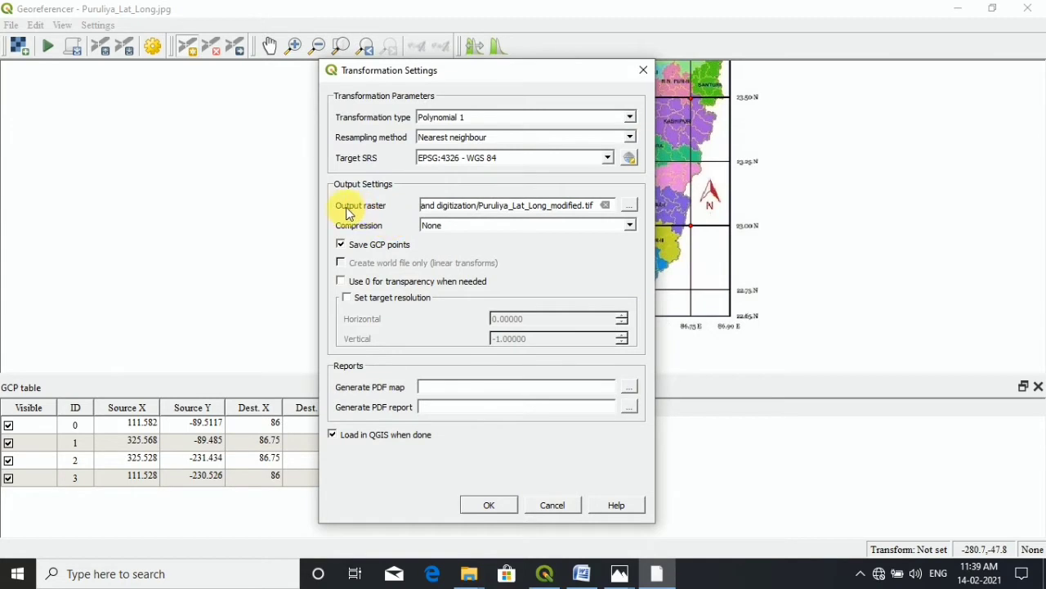
- Save the output raster as Puruliya_Lat_Long_modified in TIF format and apply the transformation settings
left_click(627, 205)
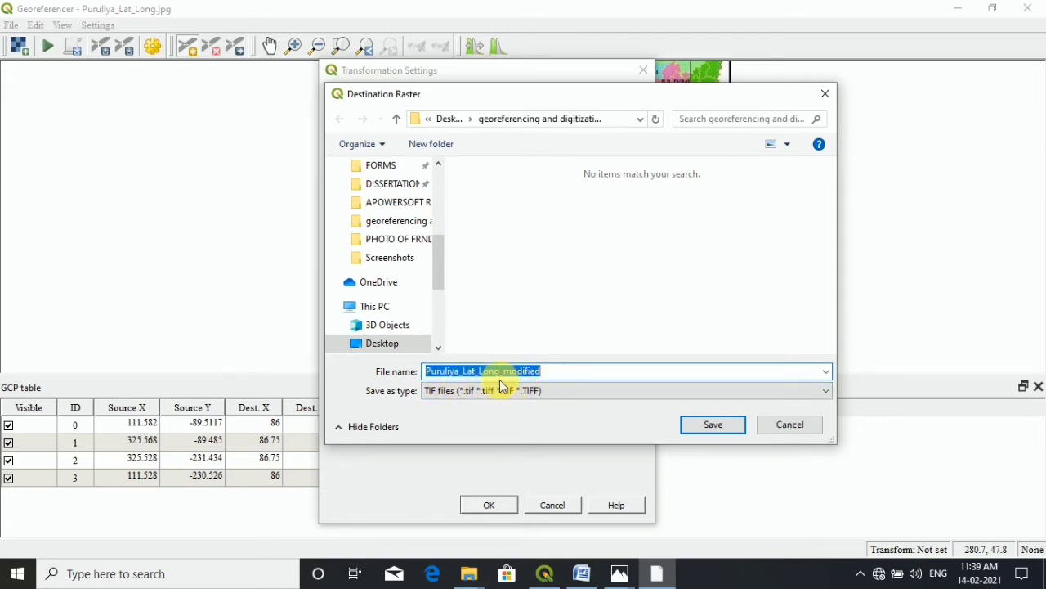
left_click(703, 426)
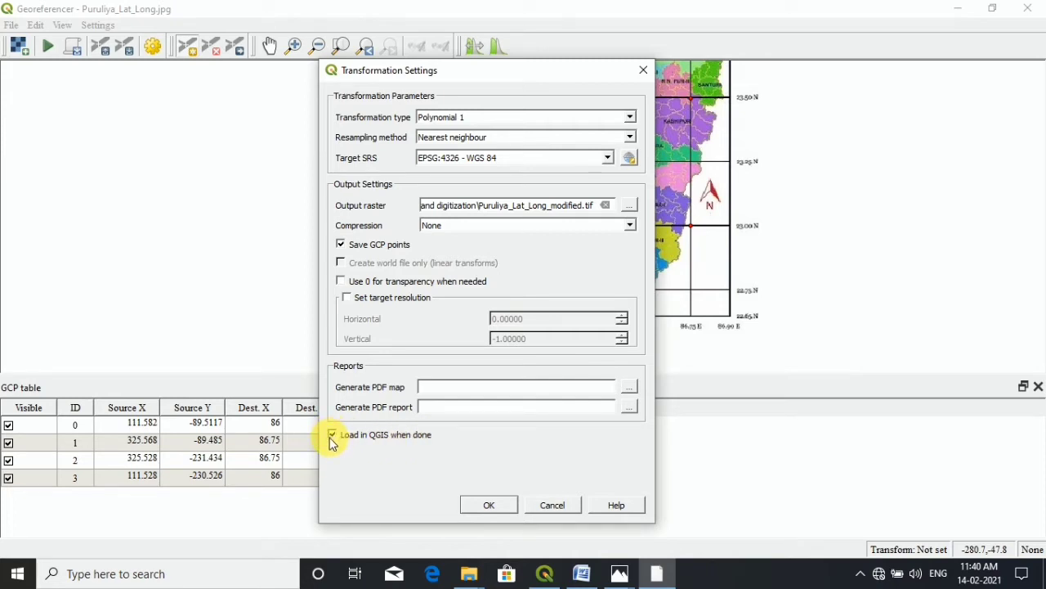
left_click(478, 505)
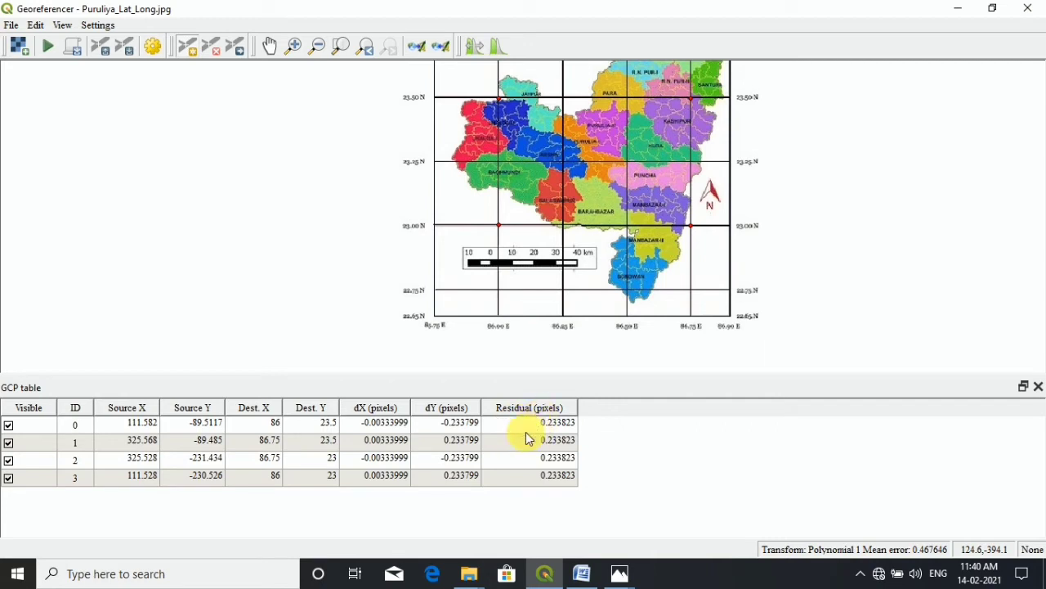
- Delete the ground control point at the intersection of the 86.00 E and 23.00 N grid lines
left_click(212, 47)
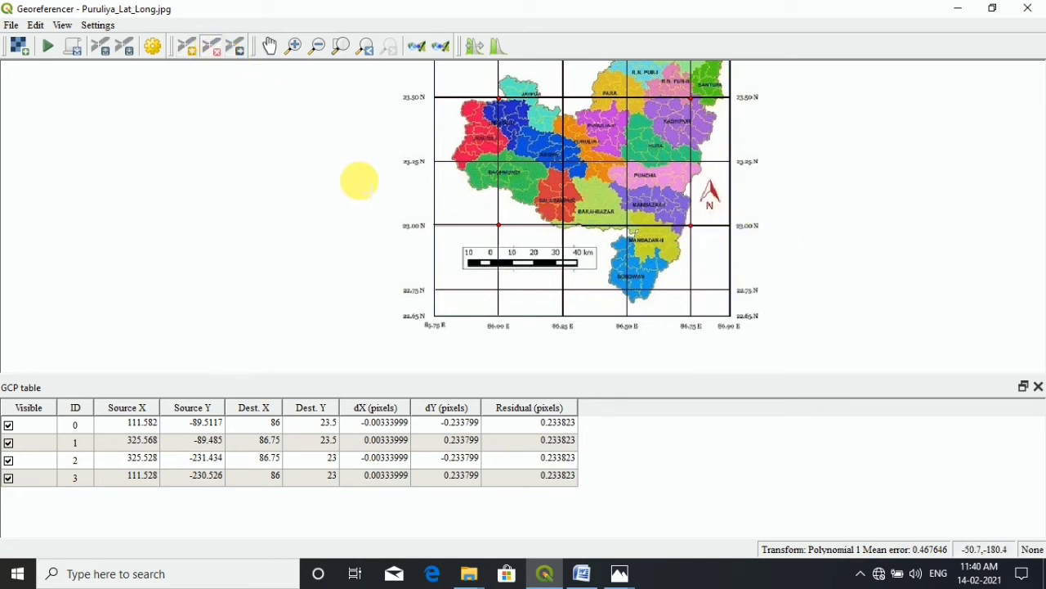
scroll(498, 227, "up", 2)
scroll(498, 224, "up", 3)
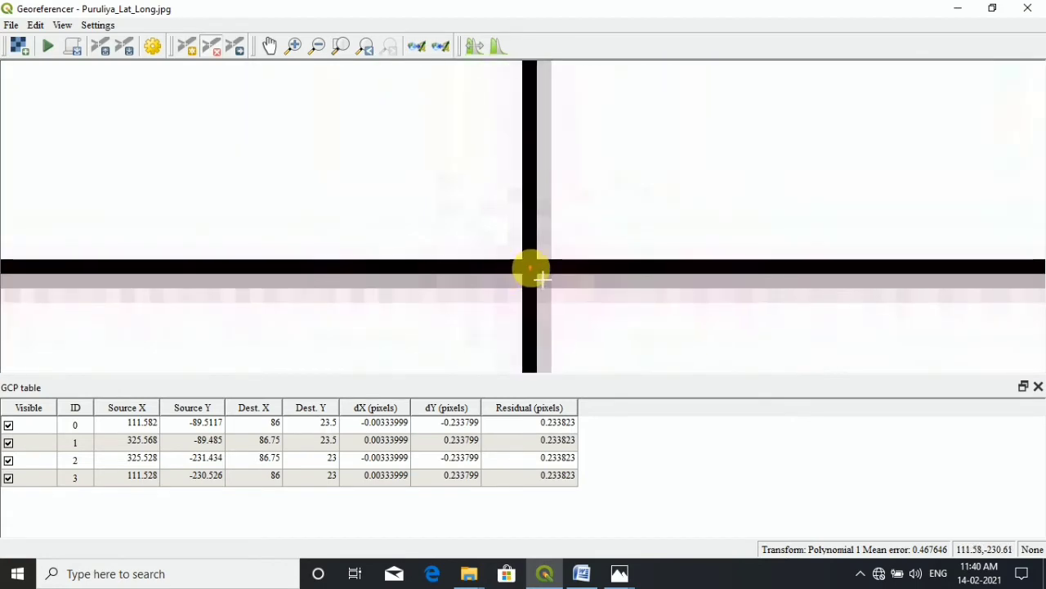
left_click(540, 277)
scroll(561, 263, "down", 1)
scroll(555, 258, "down", 1)
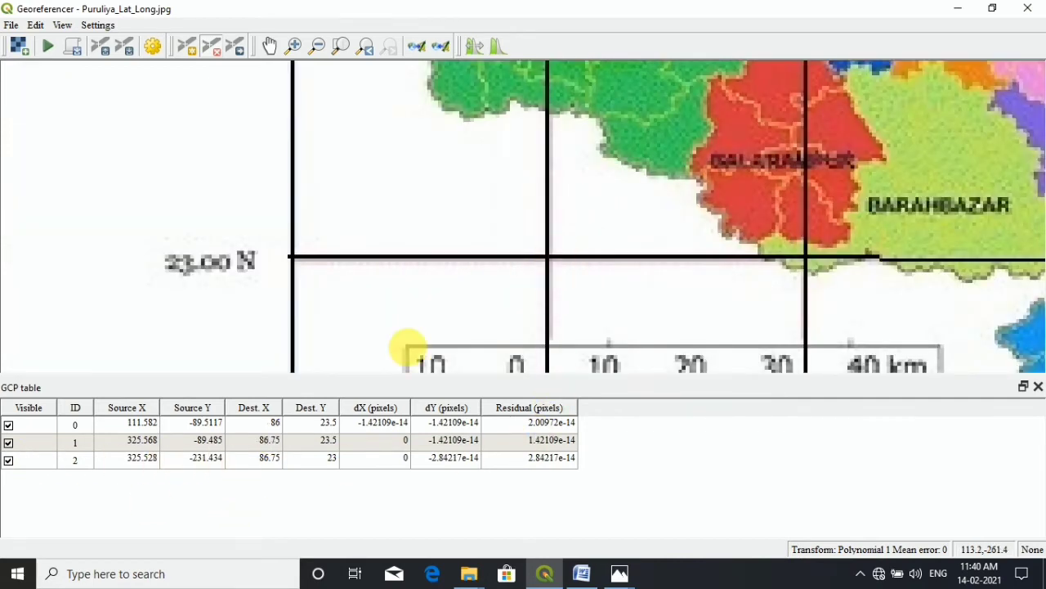
scroll(534, 238, "down", 1)
- Place a new ground control point precisely on the intersection of the 86.00 E and 23.00 N grid lines
left_click(187, 44)
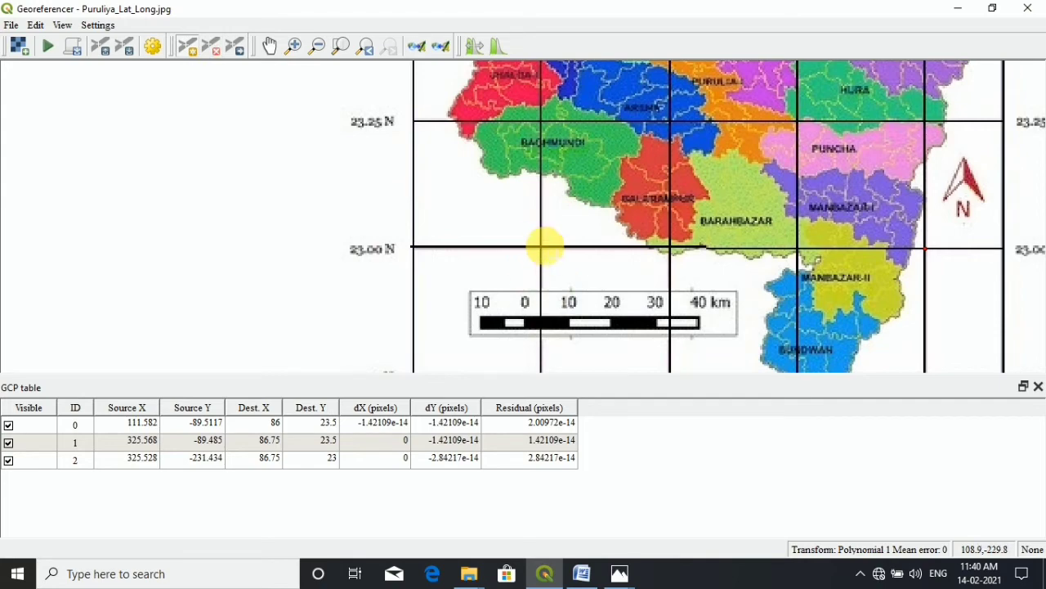
scroll(542, 246, "down", 2)
scroll(545, 245, "up", 8)
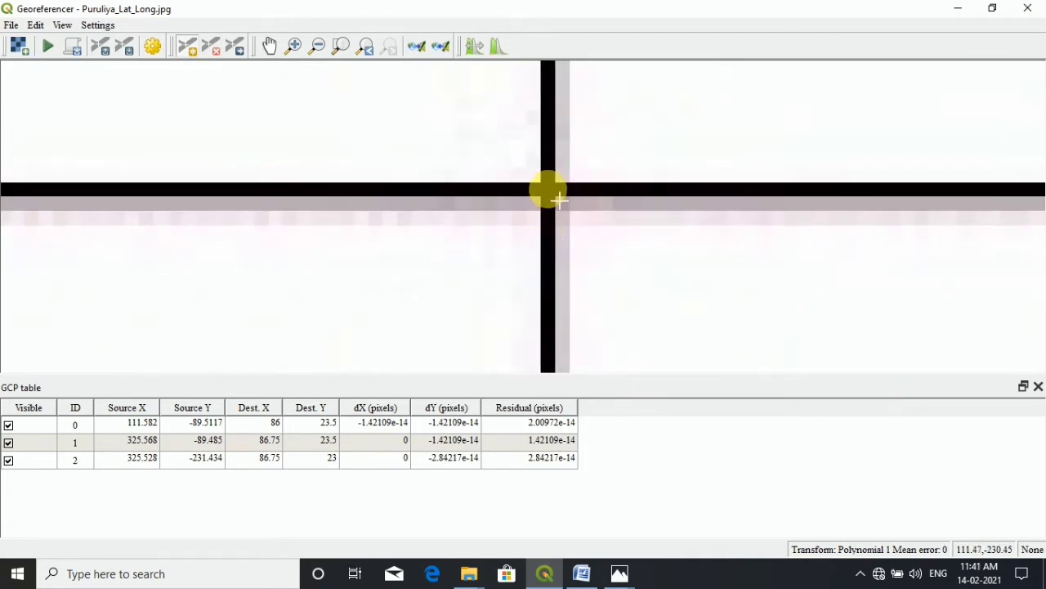
left_click(553, 198)
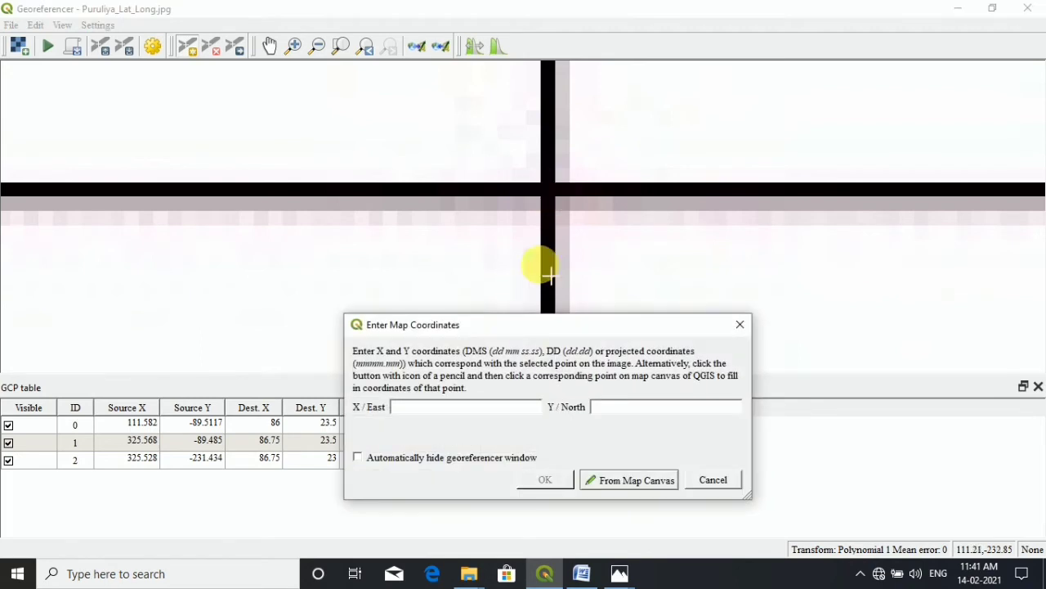
- Set the replacement control point's map coordinates to X / East 86.00 and Y / North 23.00
left_click(486, 409)
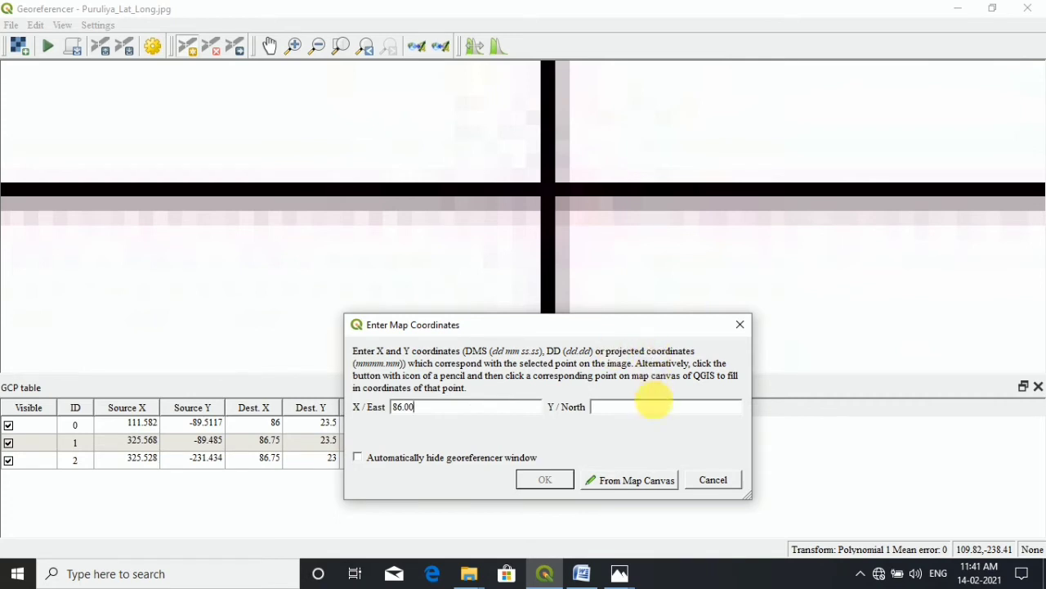
left_click(660, 409)
type("23.0")
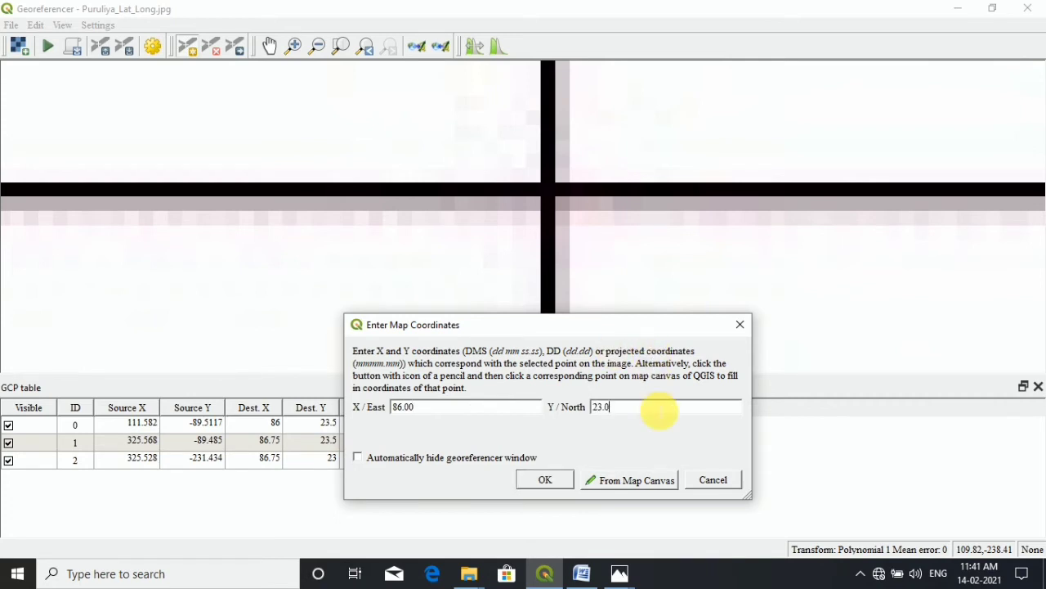
type("0")
left_click(545, 480)
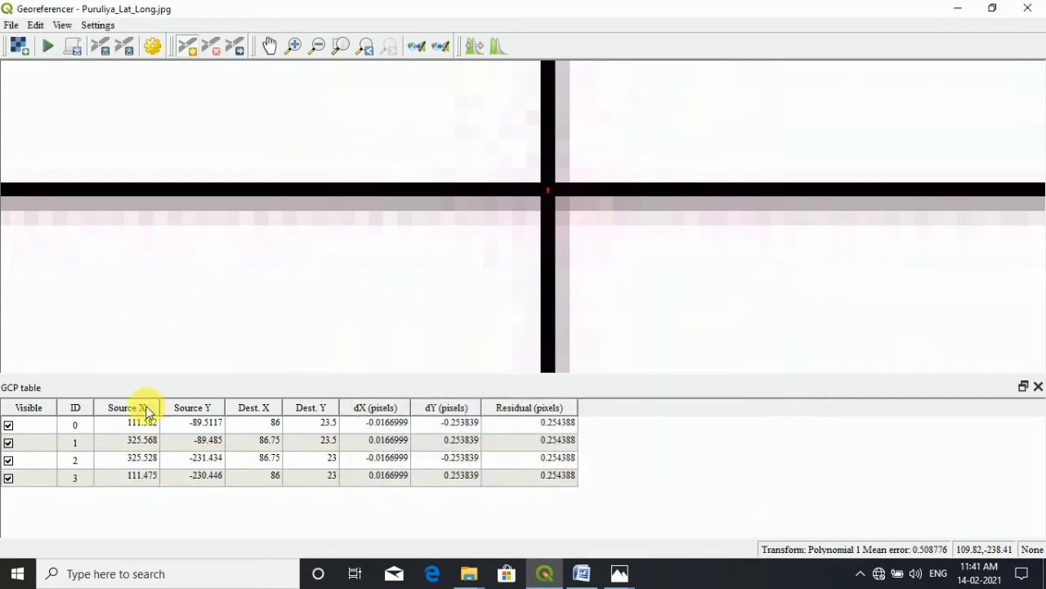
- Run the georeferencing of the map image and minimise the Georeferencer window
scroll(131, 223, "down", 2)
scroll(131, 222, "down", 3)
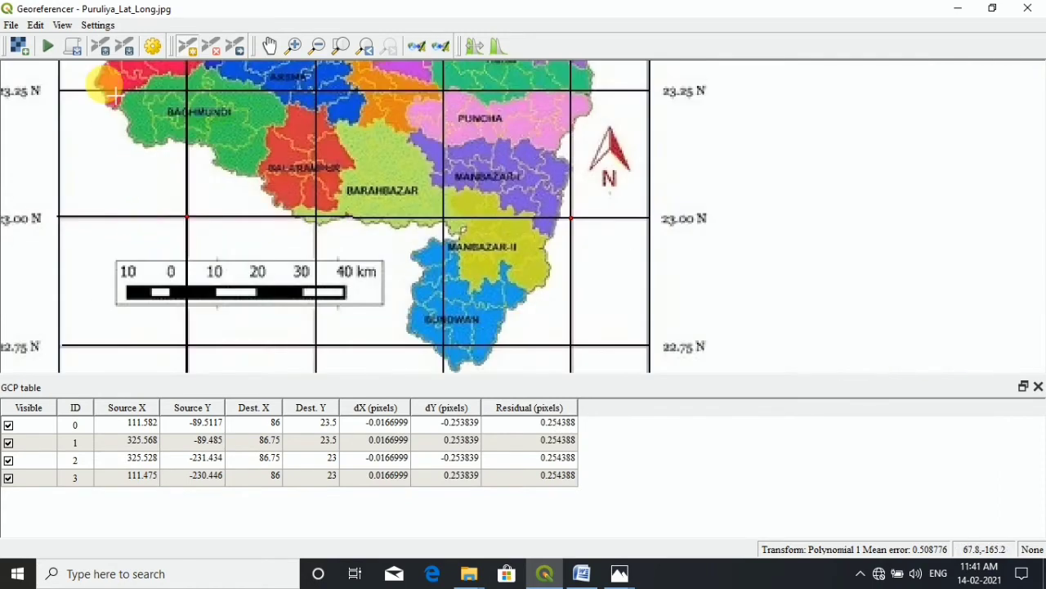
left_click(42, 49)
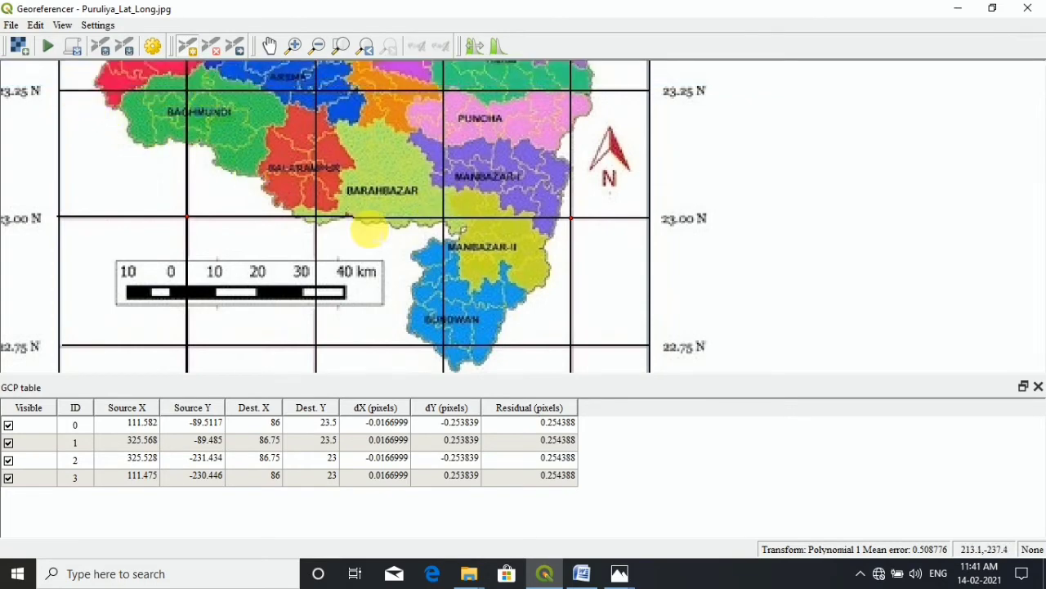
scroll(368, 227, "down", 1)
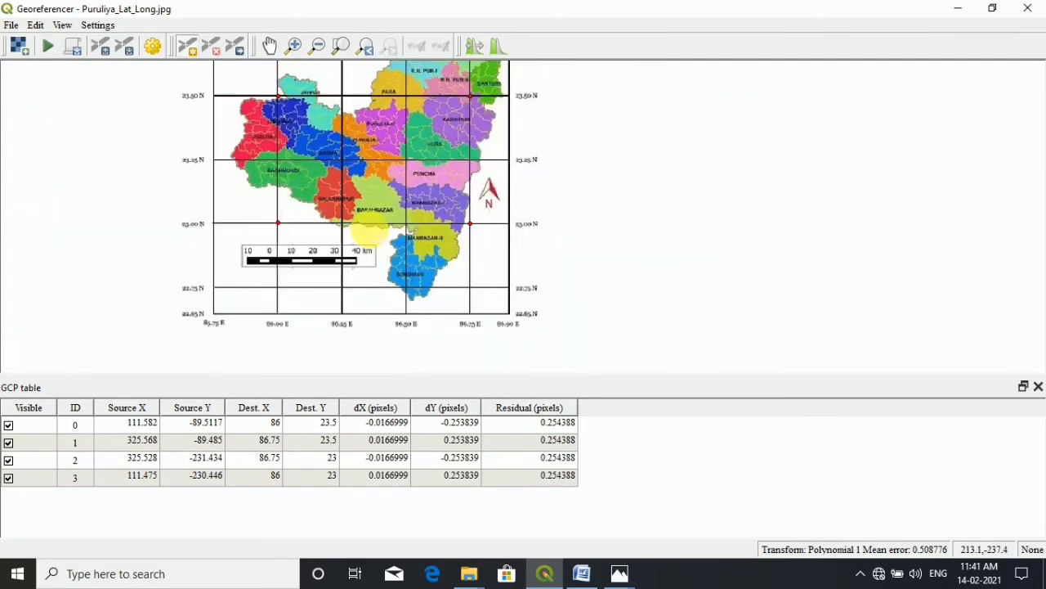
left_click(959, 8)
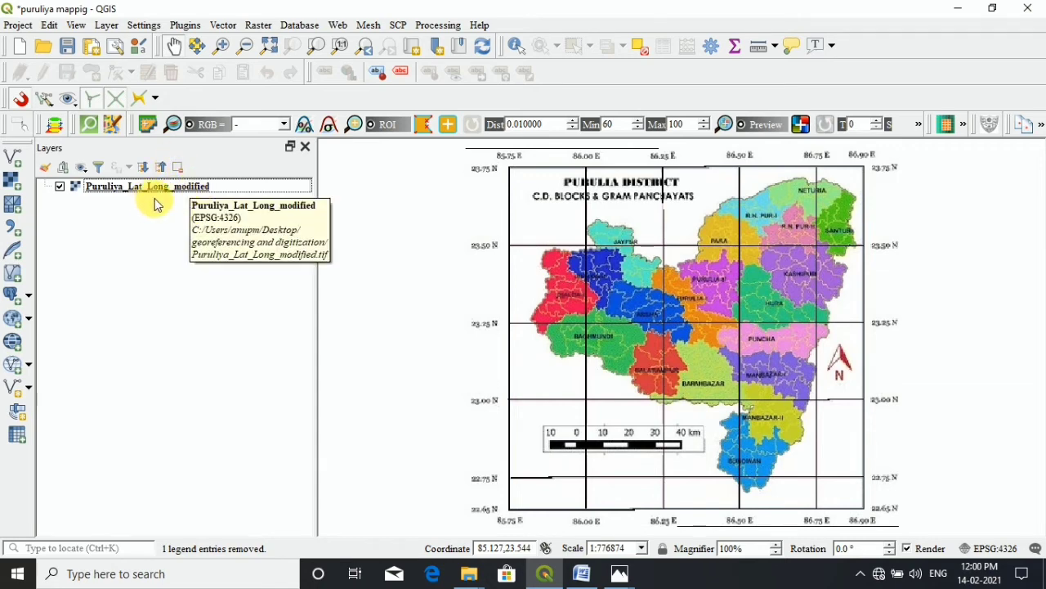
- Remove the Puruliya_Lat_Long_modified layer from the project
right_click(222, 188)
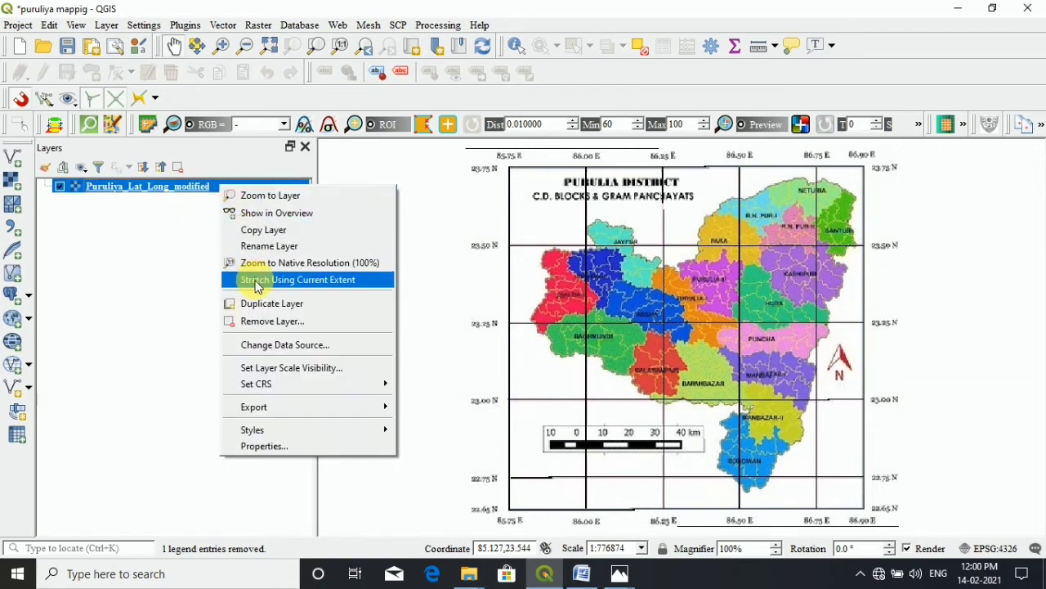
left_click(262, 322)
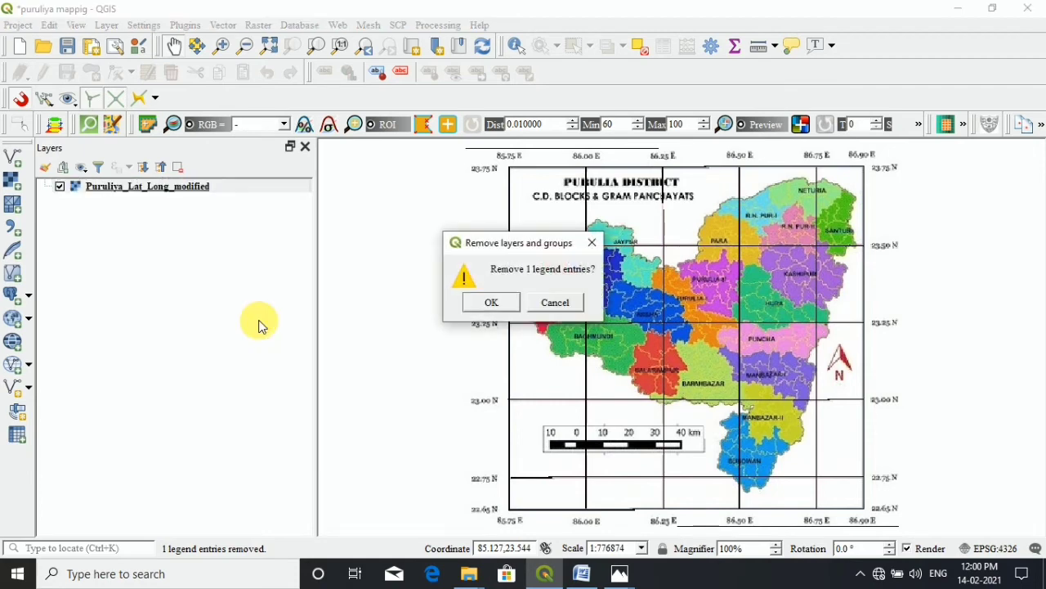
left_click(481, 305)
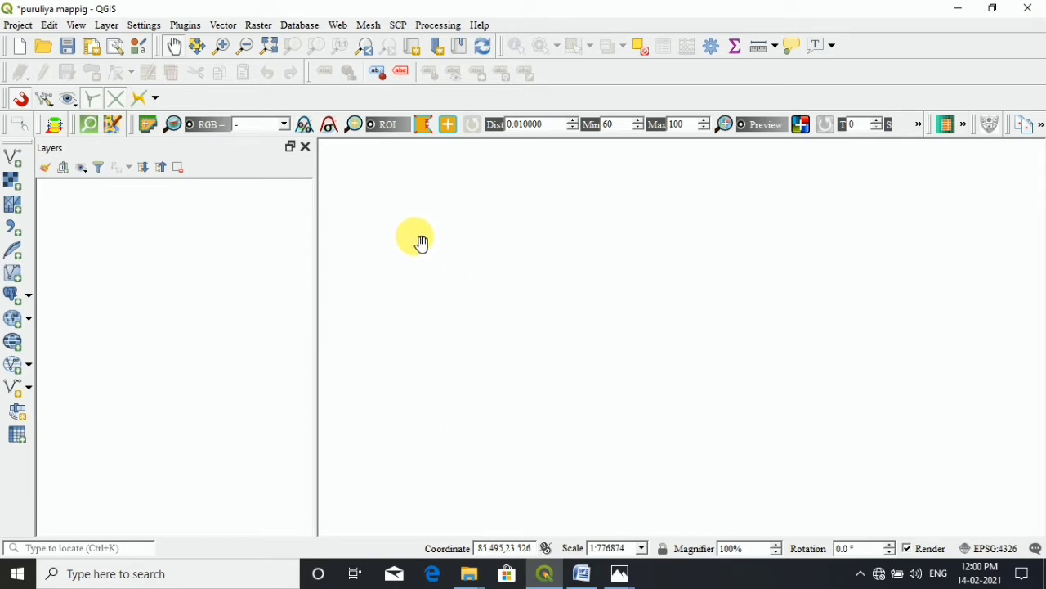
- Add the georeferenced raster Puruliya_Lat_Long_modified.tif from the georeferencing and digitization folder as a raster layer
left_click(108, 27)
mouse_move(127, 81)
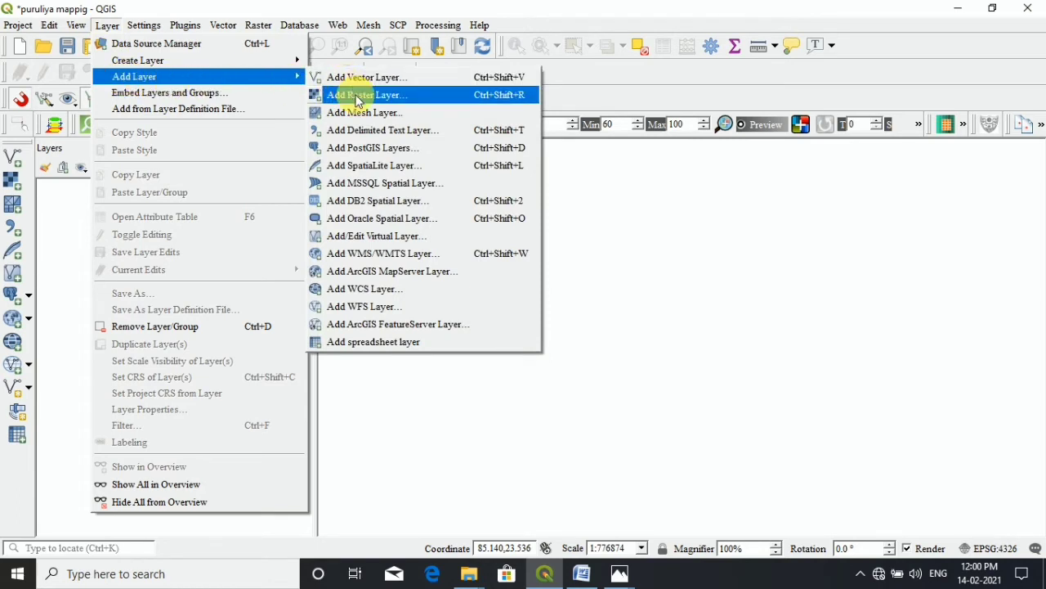
left_click(358, 96)
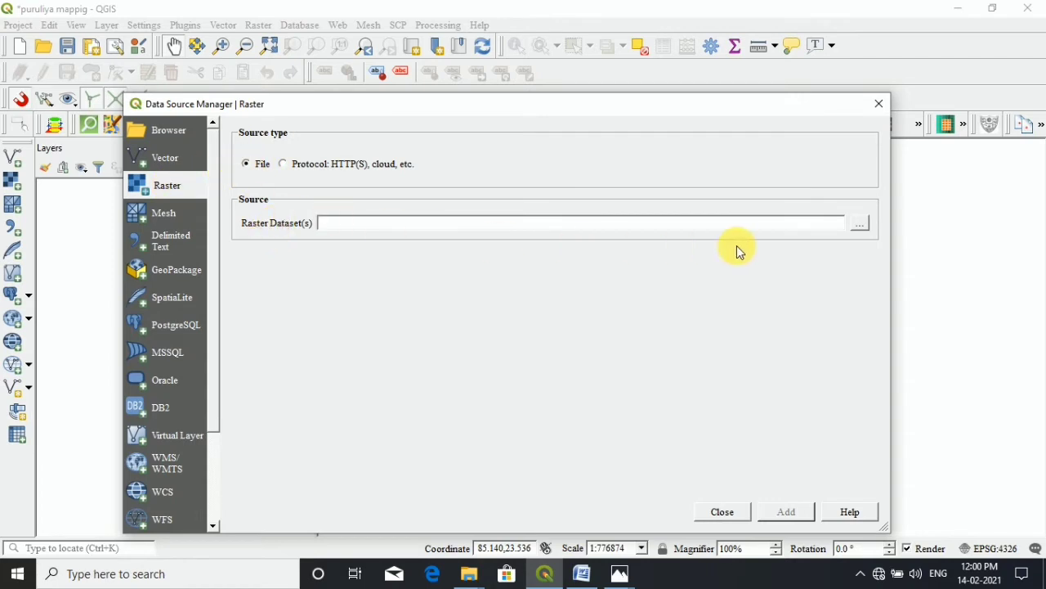
left_click(857, 226)
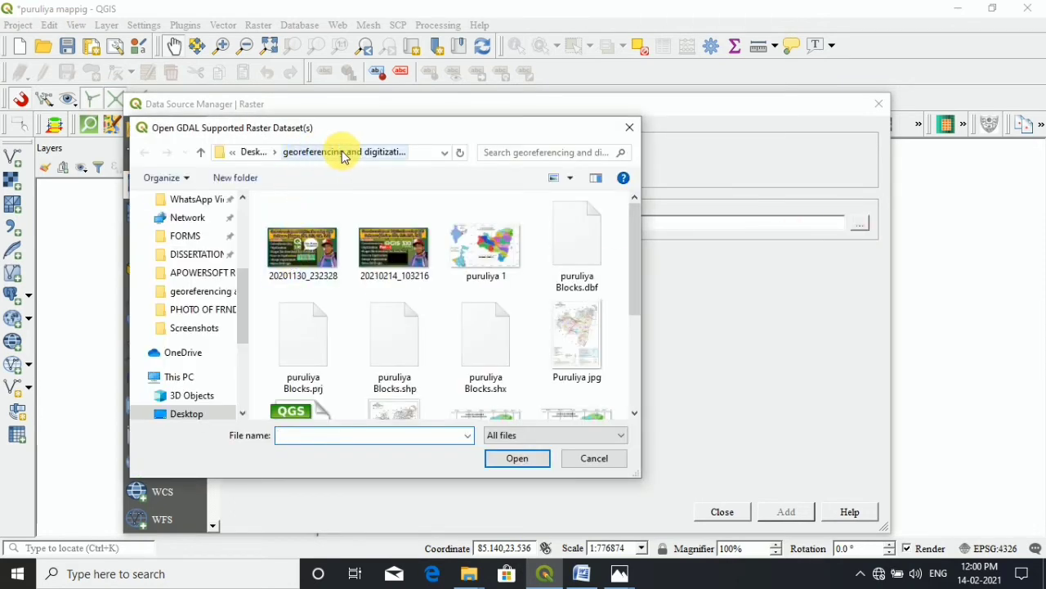
left_click_drag(635, 244, 640, 313)
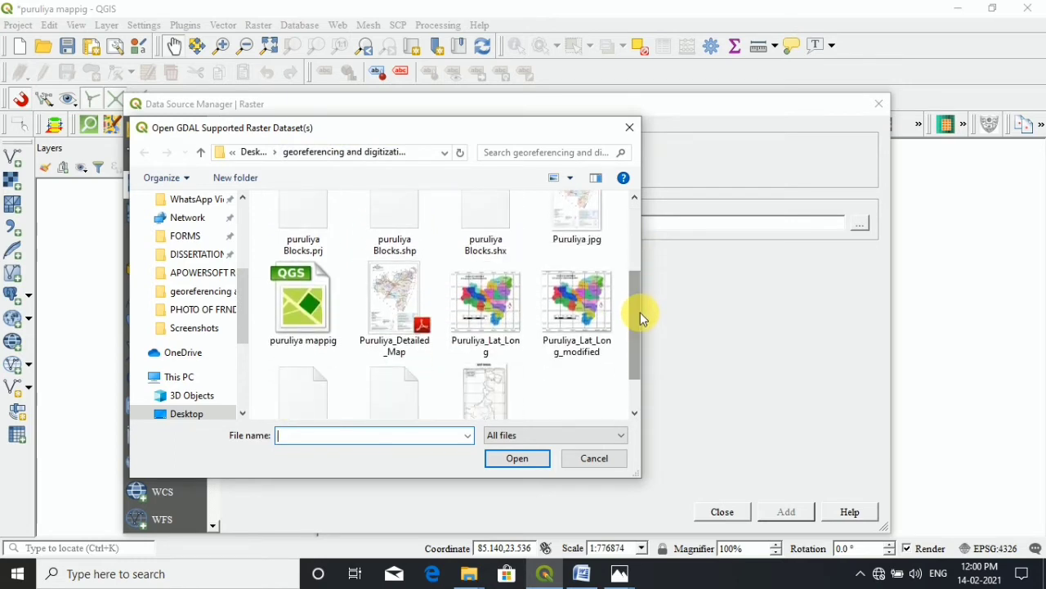
left_click(570, 302)
left_click(501, 459)
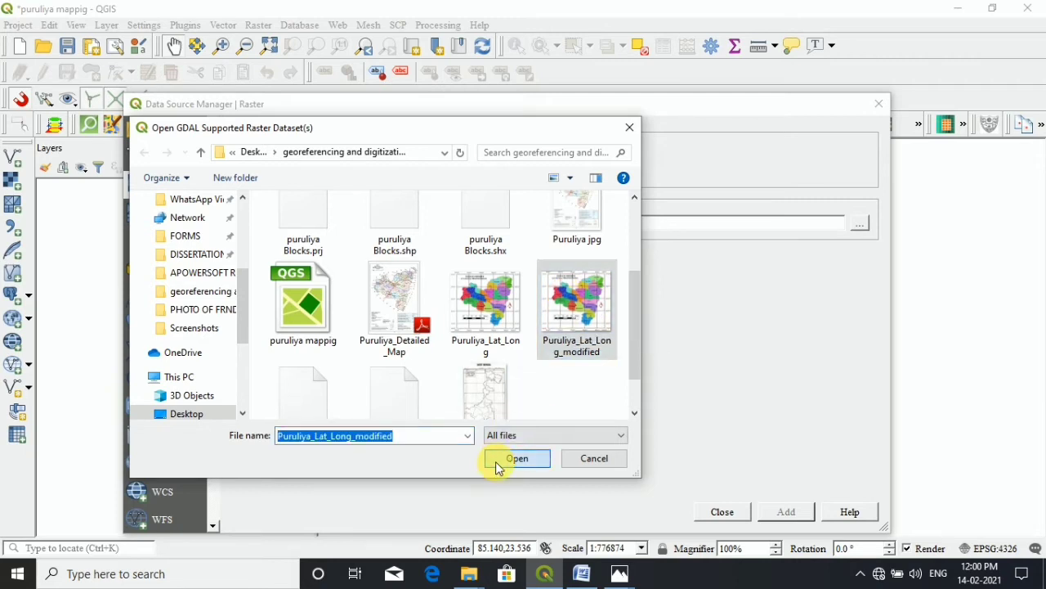
left_click(784, 517)
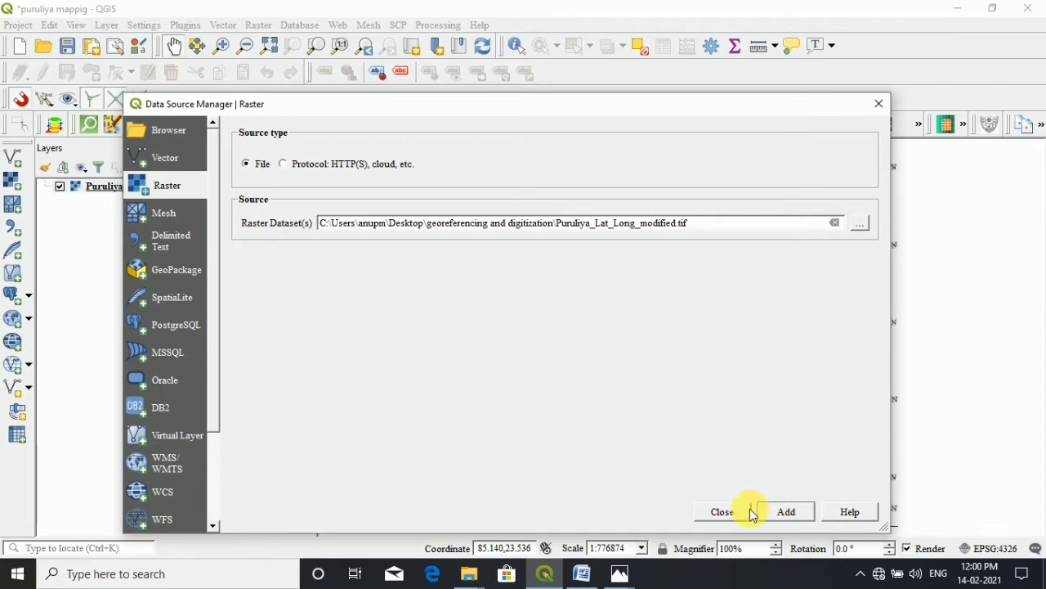
left_click(722, 513)
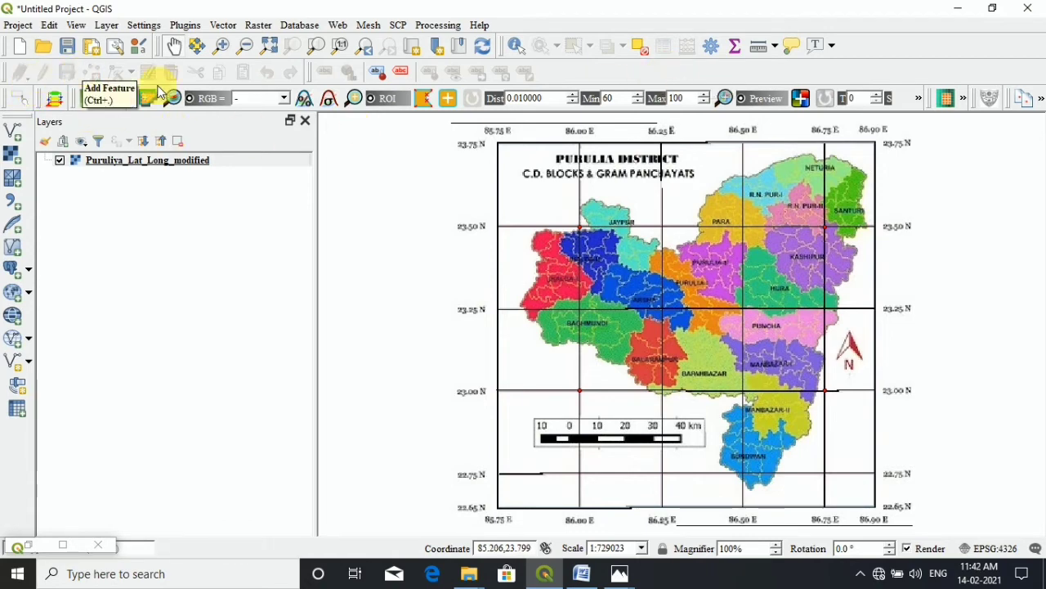
right_click(746, 72)
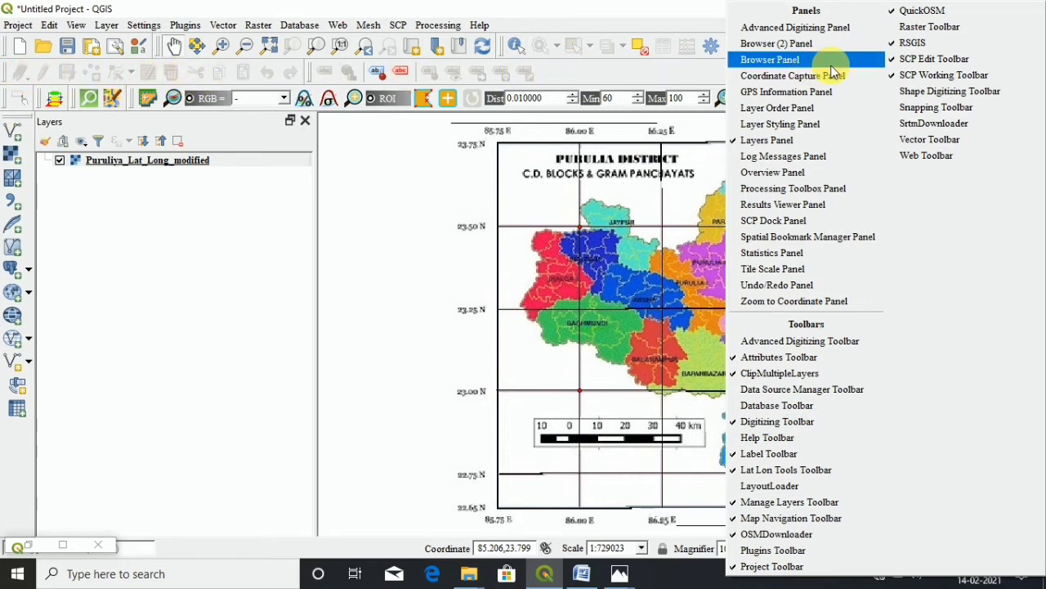
left_click(653, 69)
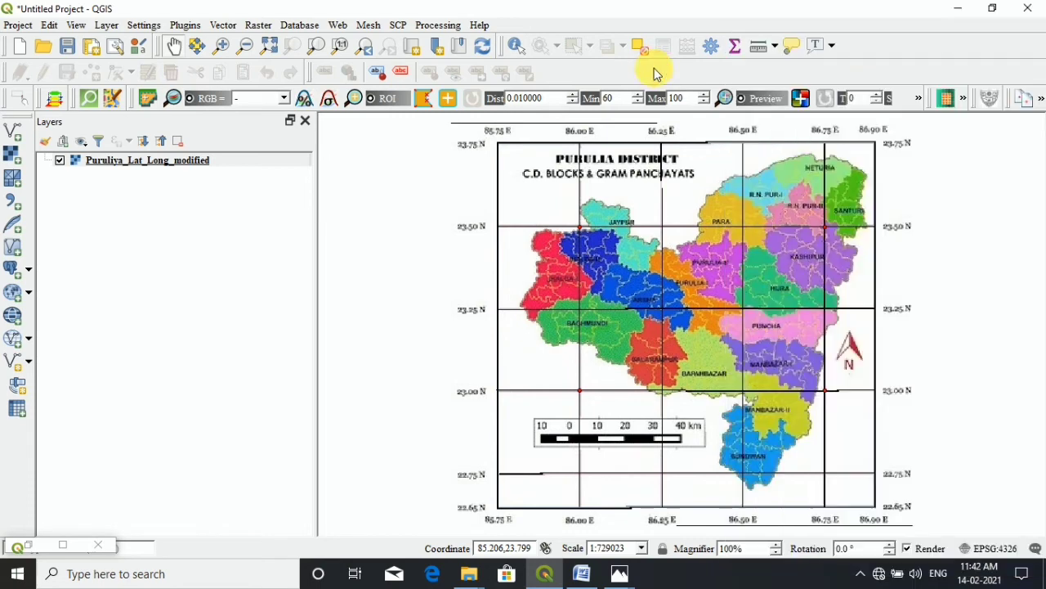
- Start a new shapefile layer saved as puruliya Blocks in the georeferencing and digitization folder
left_click(203, 164)
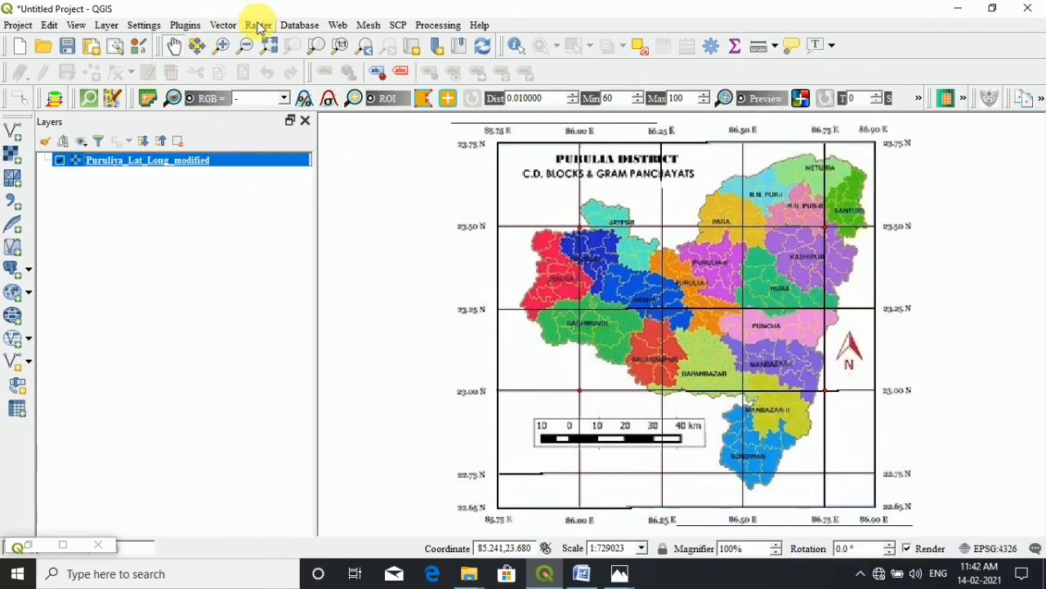
left_click(107, 25)
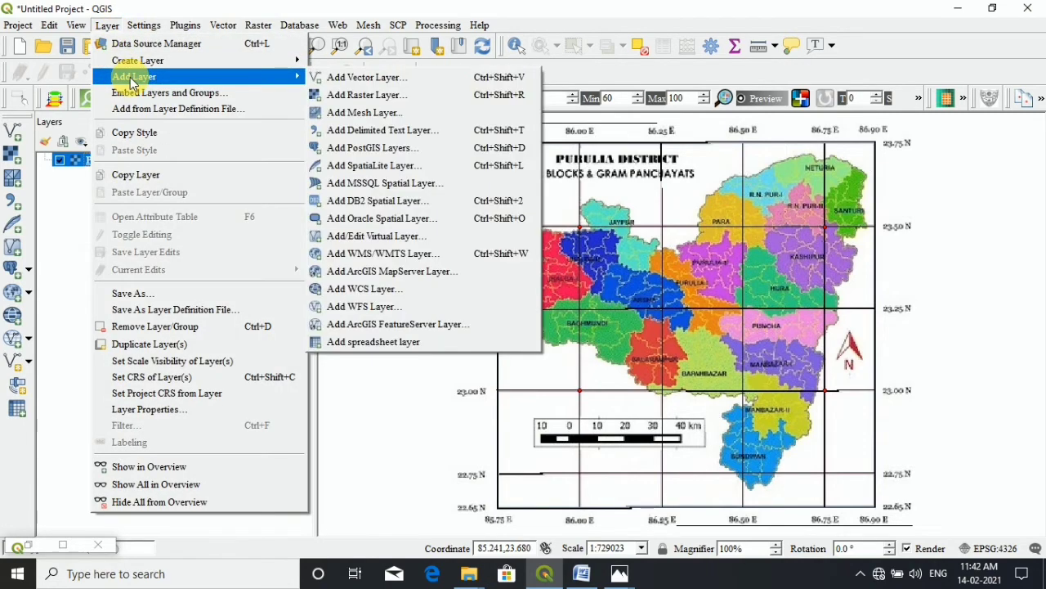
mouse_move(140, 64)
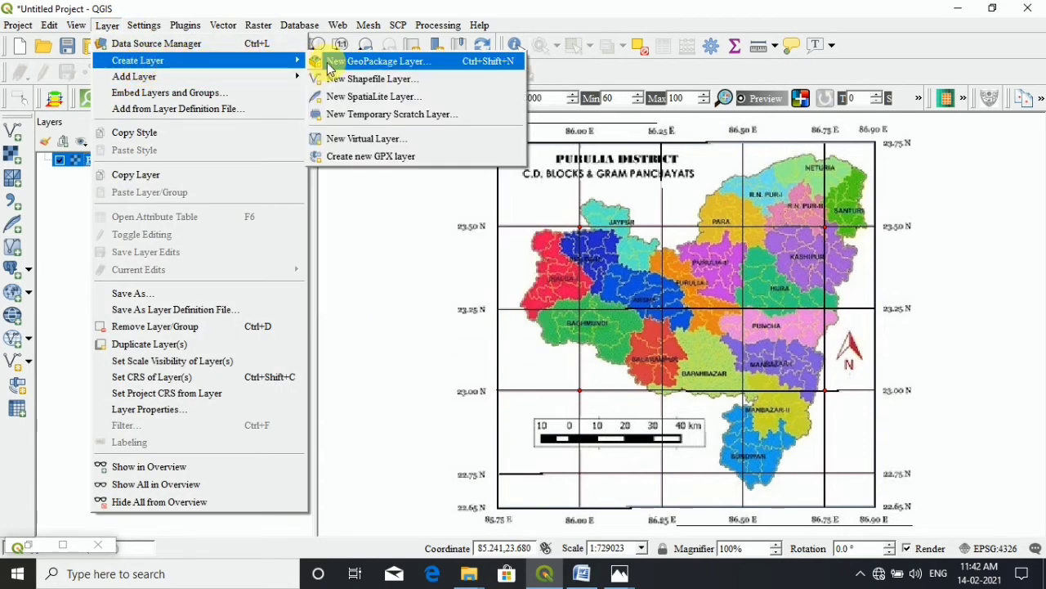
left_click(387, 82)
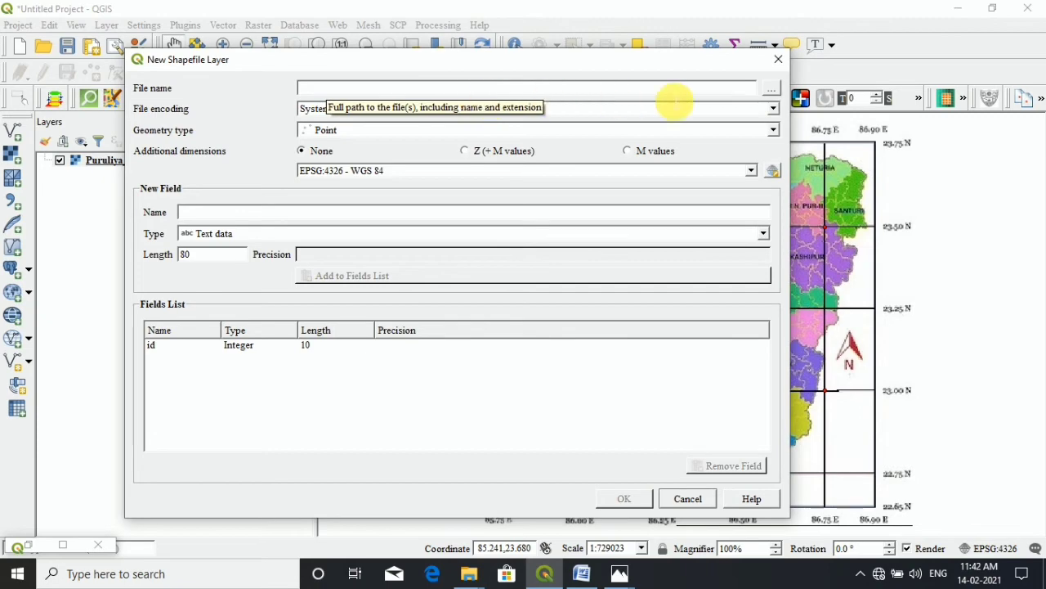
left_click(773, 89)
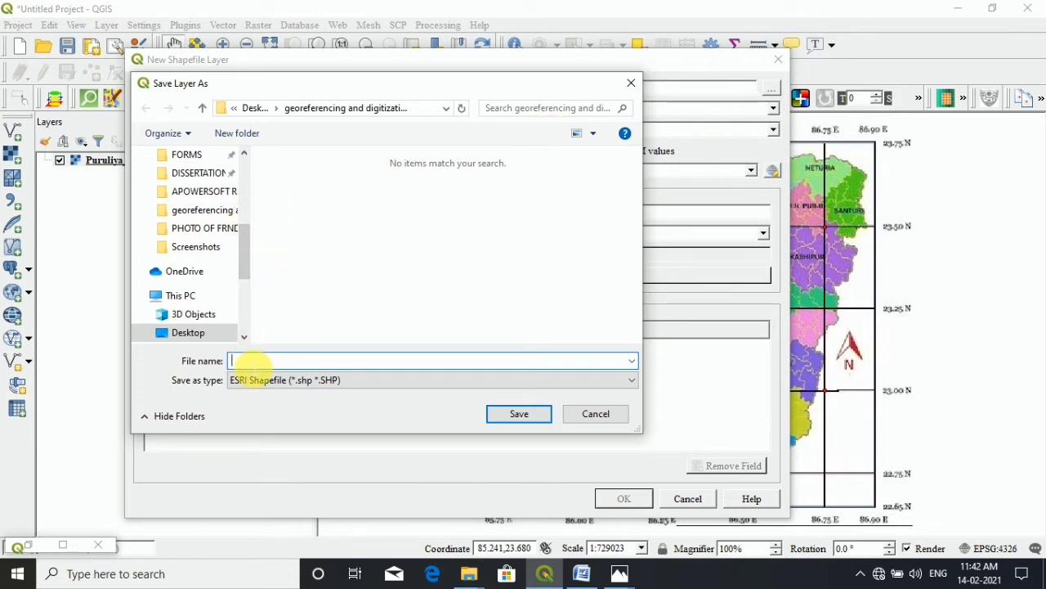
type("pu")
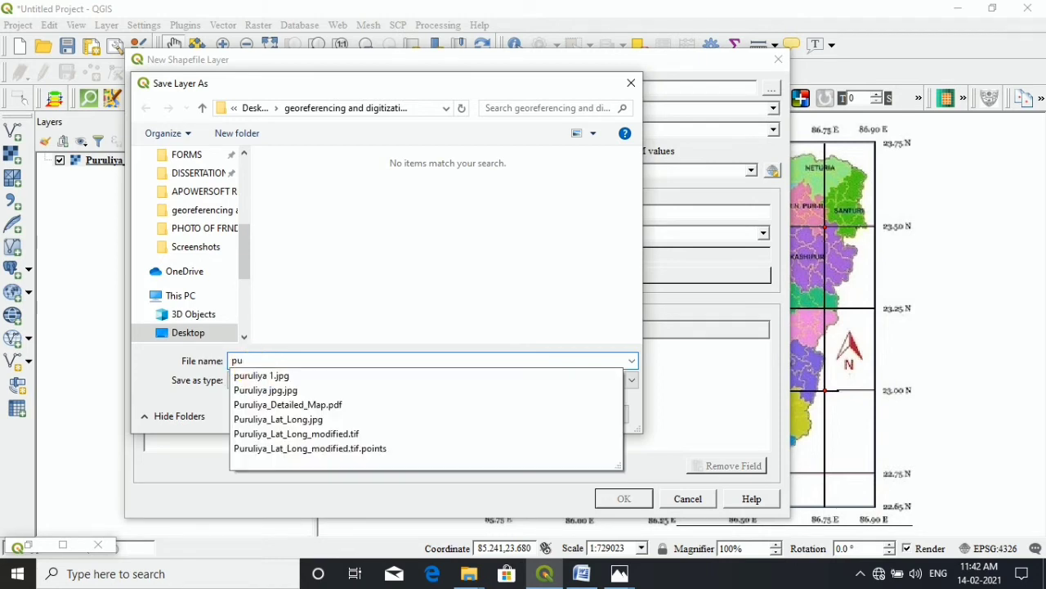
type("rul")
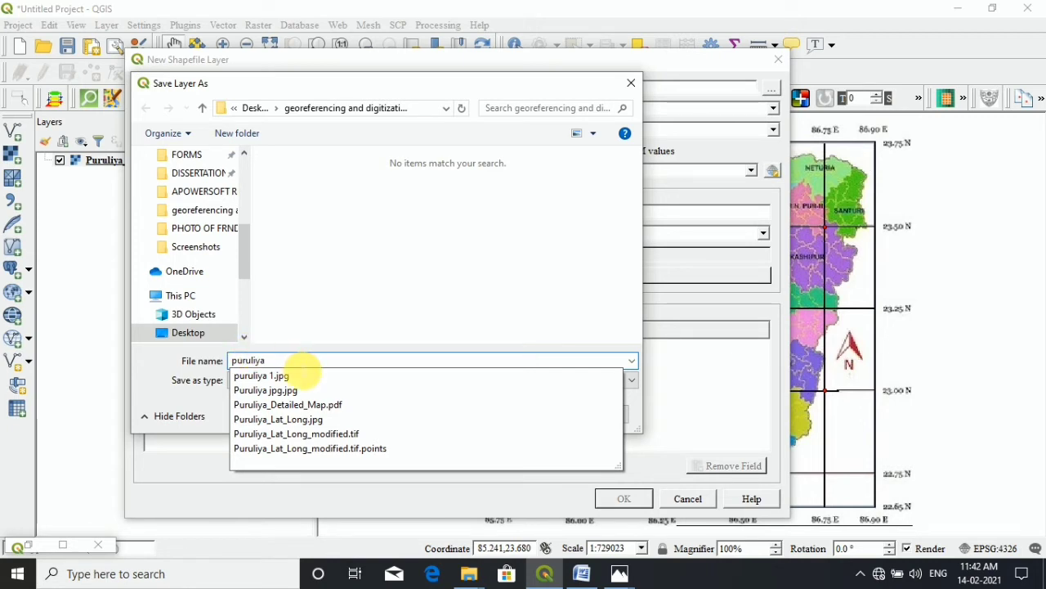
type("iya ")
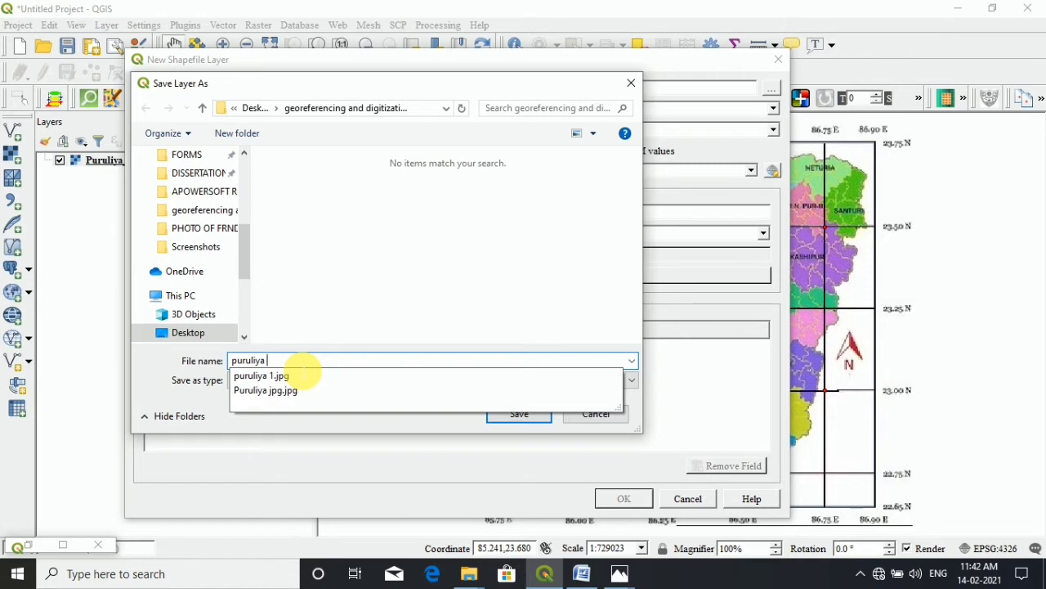
type("B N bn")
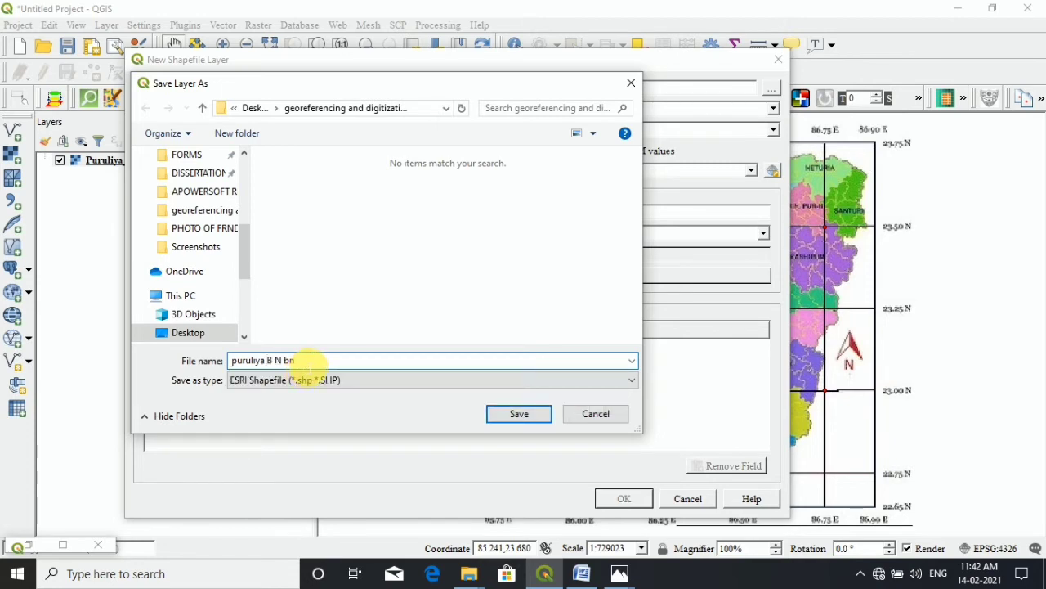
key("BackSpace")
key("BackSpace")
key("BackSpace")
key("BackSpace")
type("locks")
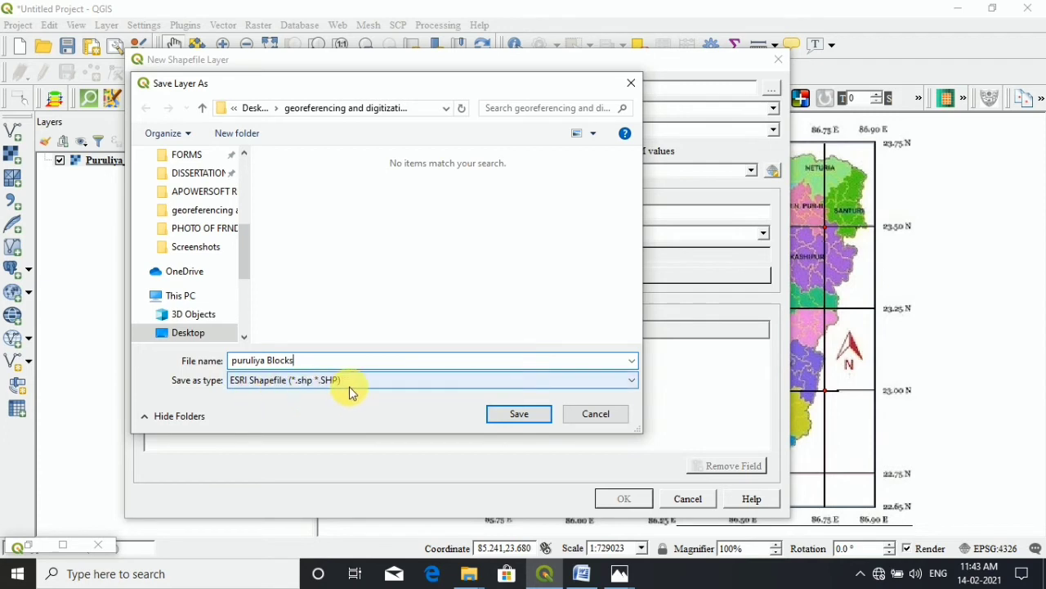
left_click(519, 414)
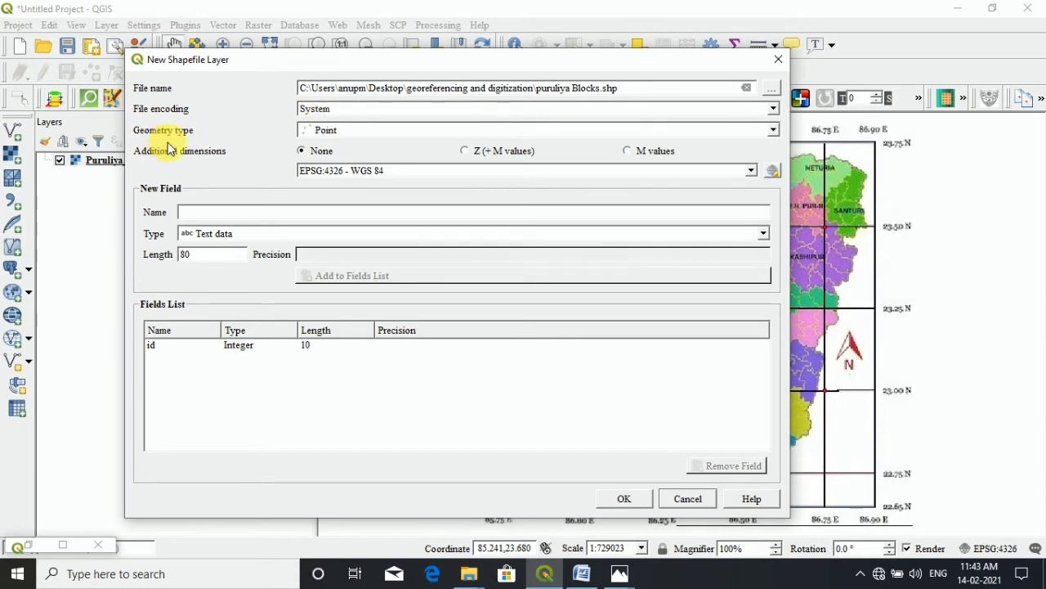
- Set the new shapefile's geometry type to Polygon and add a text field named Blocks with length 80
left_click(773, 132)
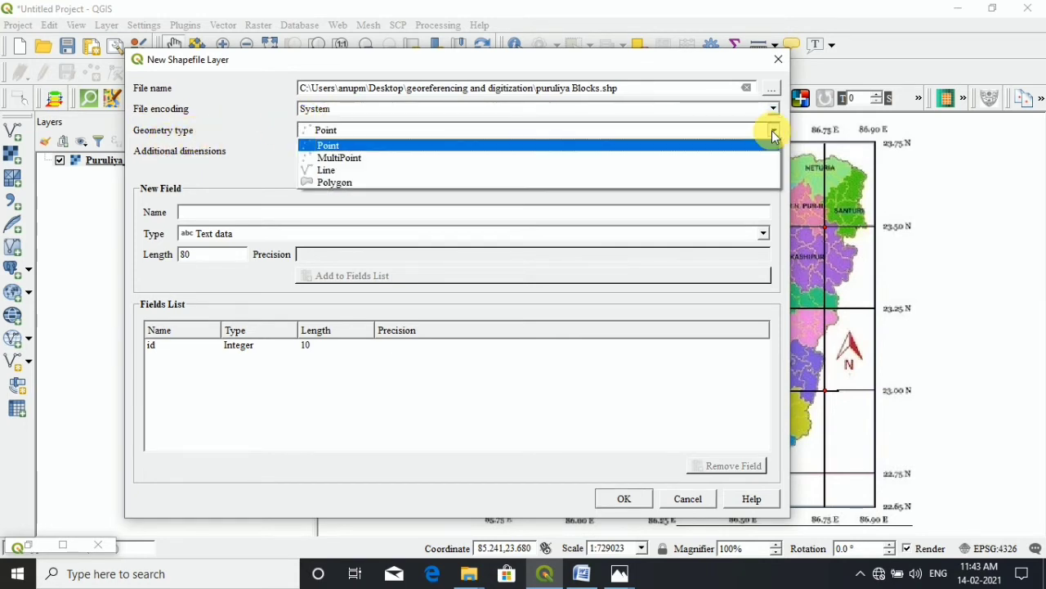
left_click(380, 190)
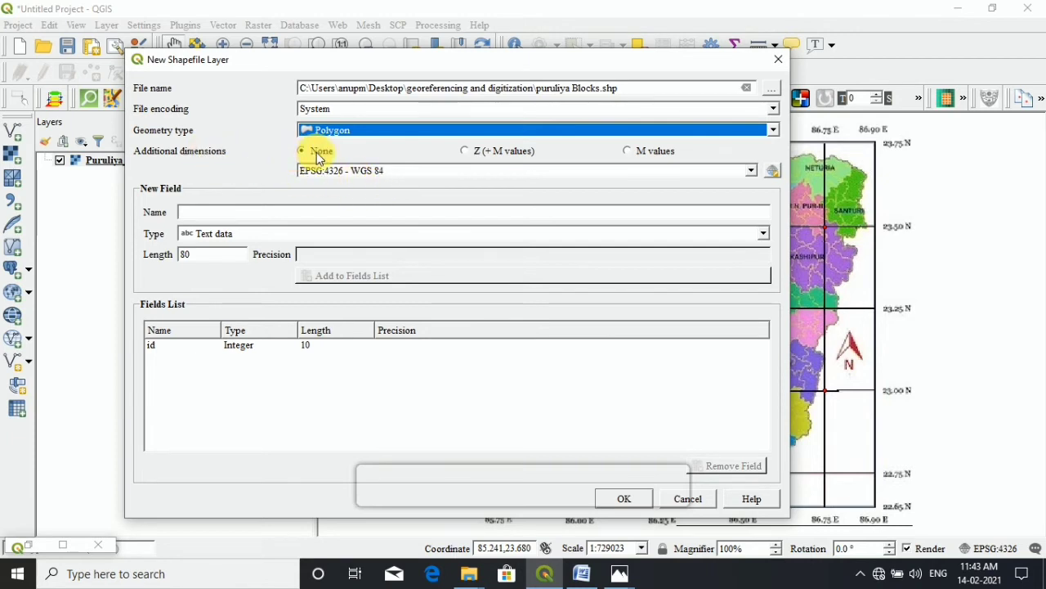
left_click(214, 214)
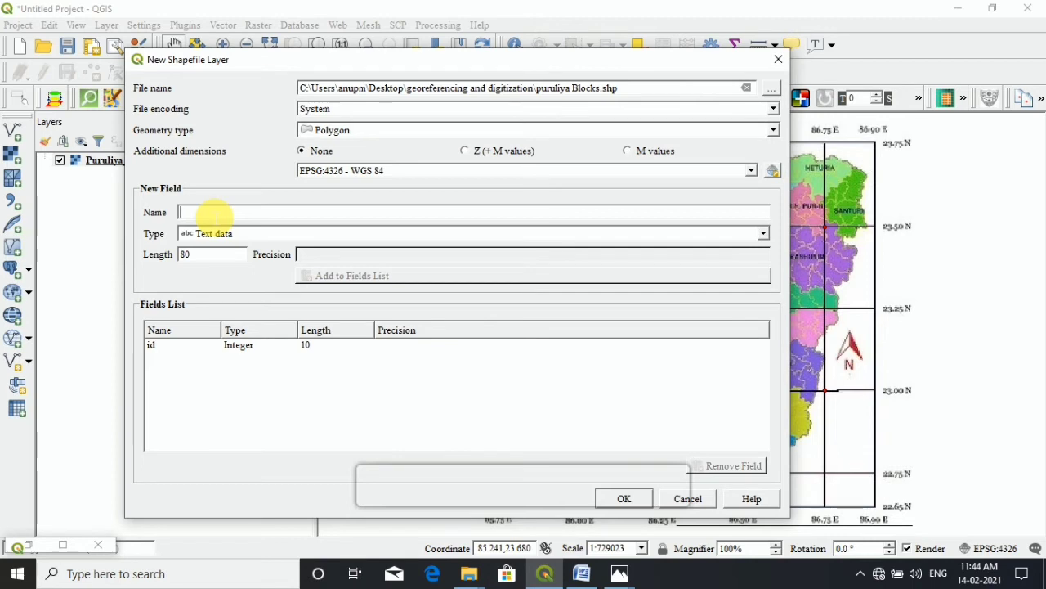
type("B")
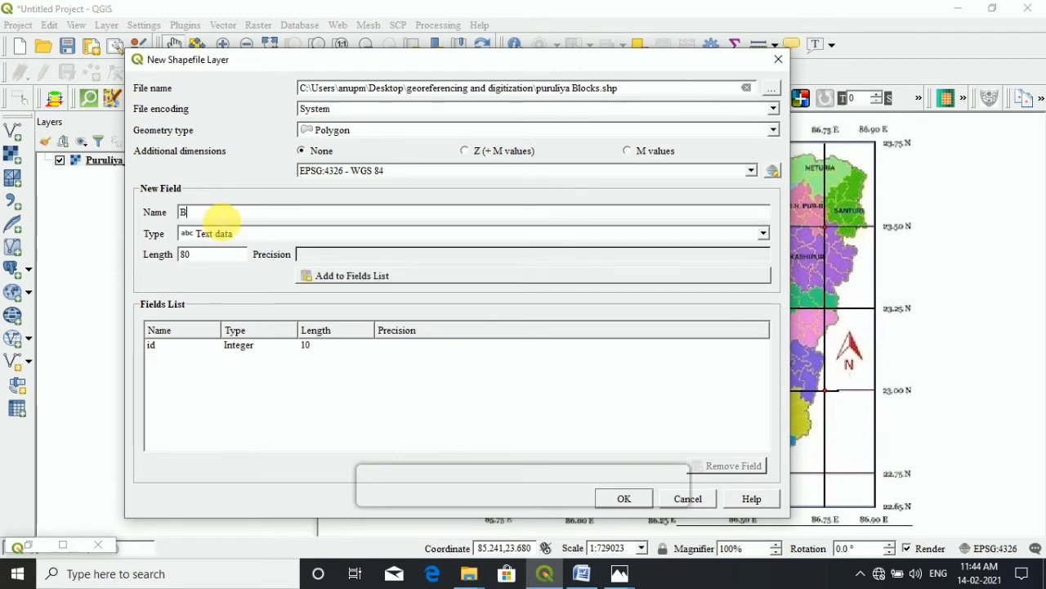
type("_Namlock")
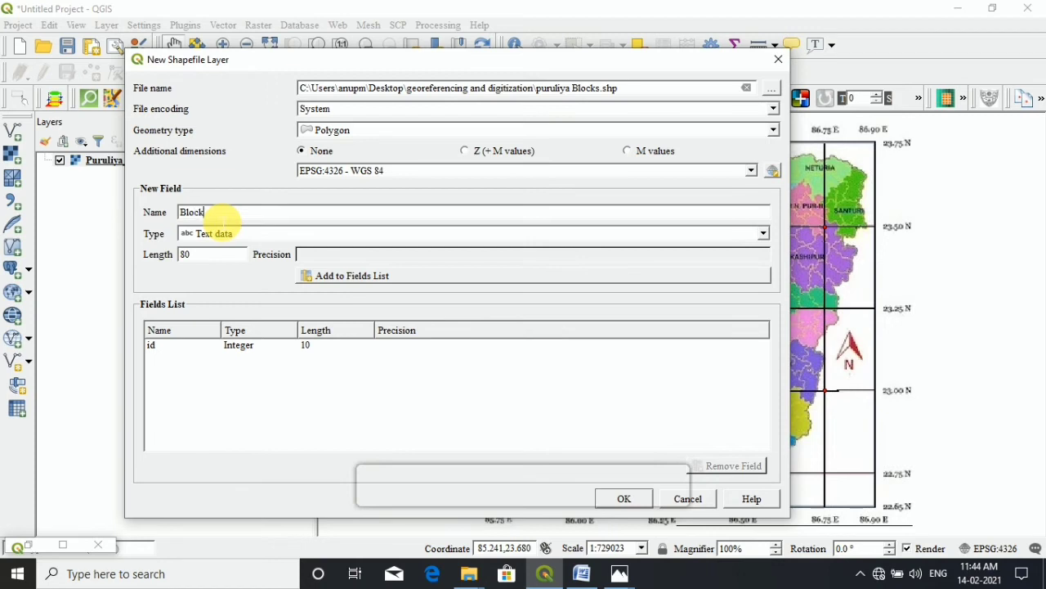
type("s")
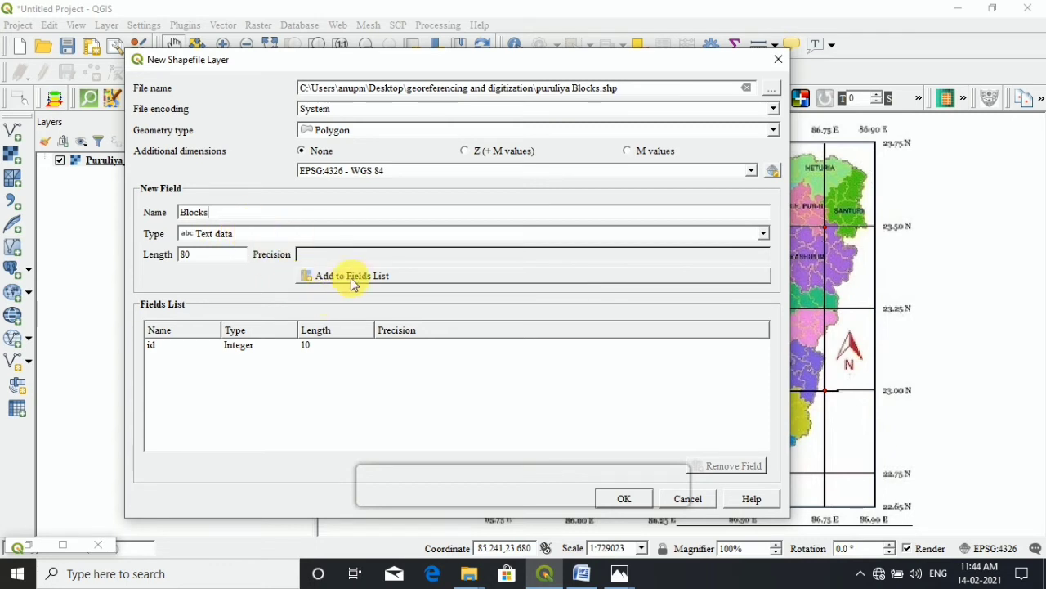
left_click(304, 276)
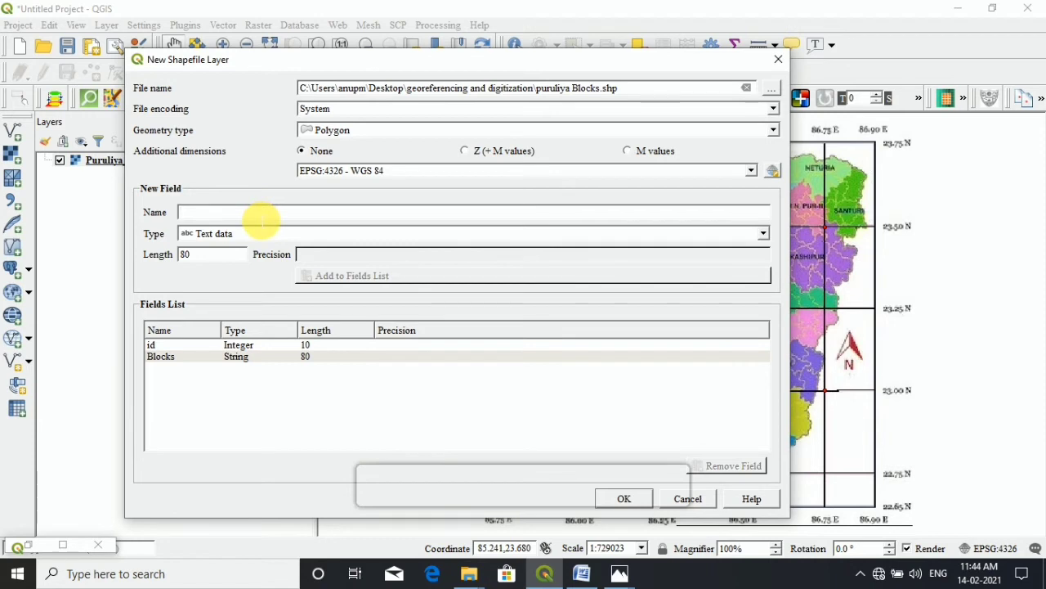
- Add a whole number field named male_pop with length 10 to the new shapefile's fields
type("m")
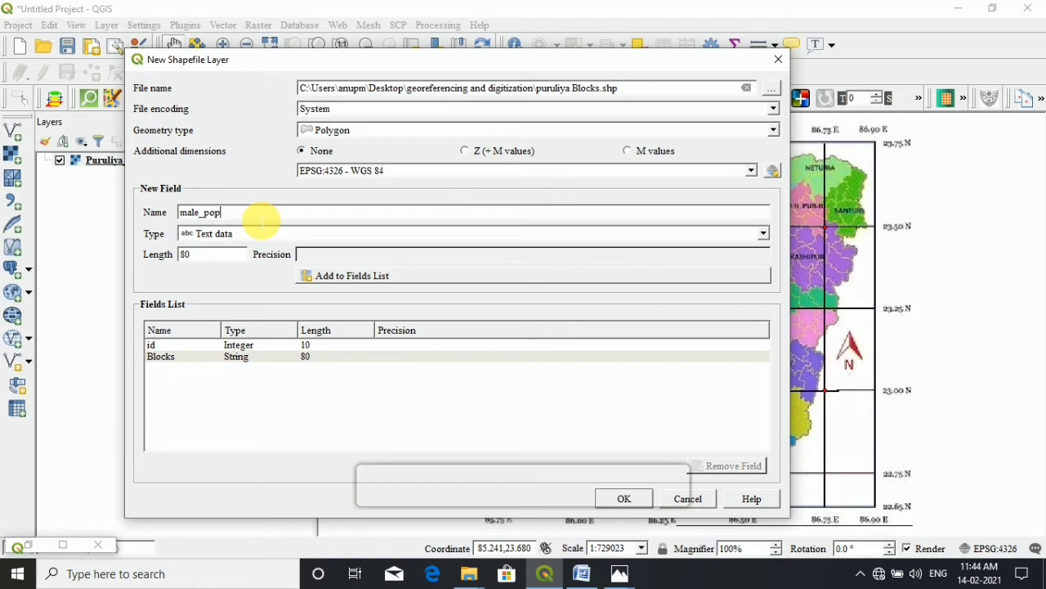
type("ale_pop")
left_click(253, 233)
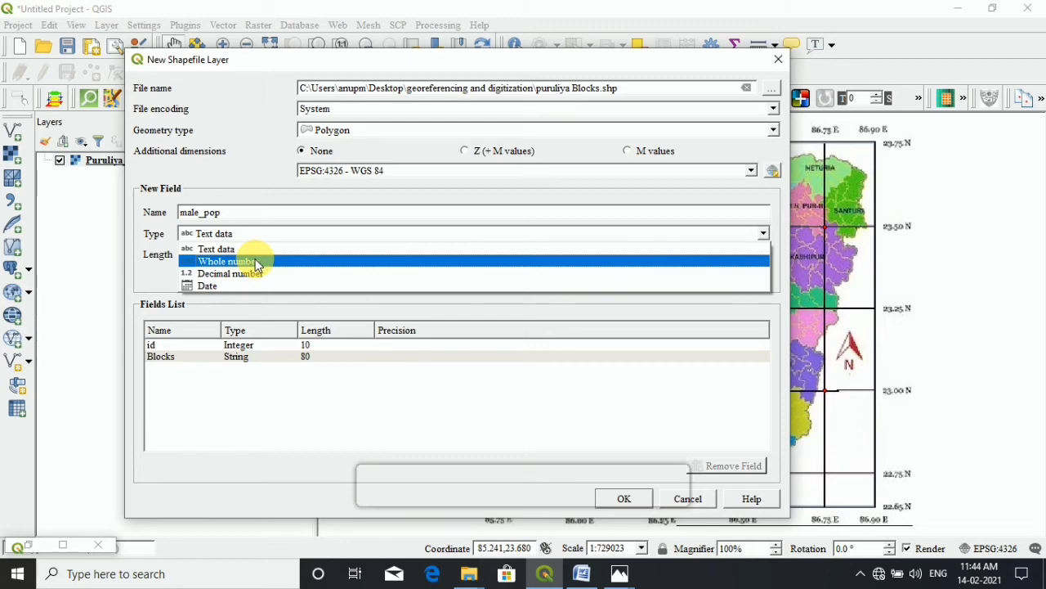
left_click(256, 261)
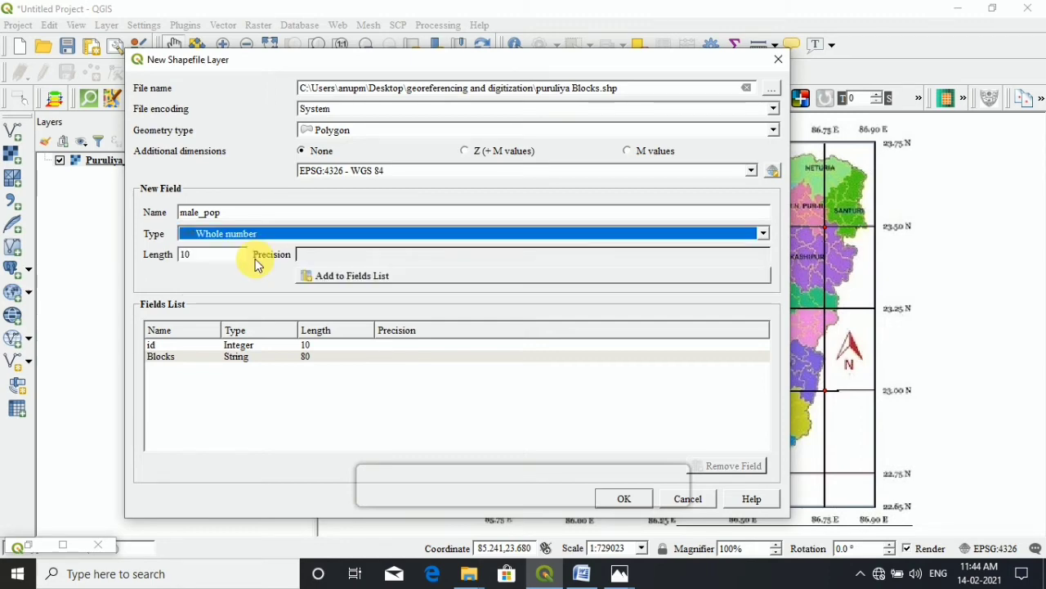
left_click(347, 276)
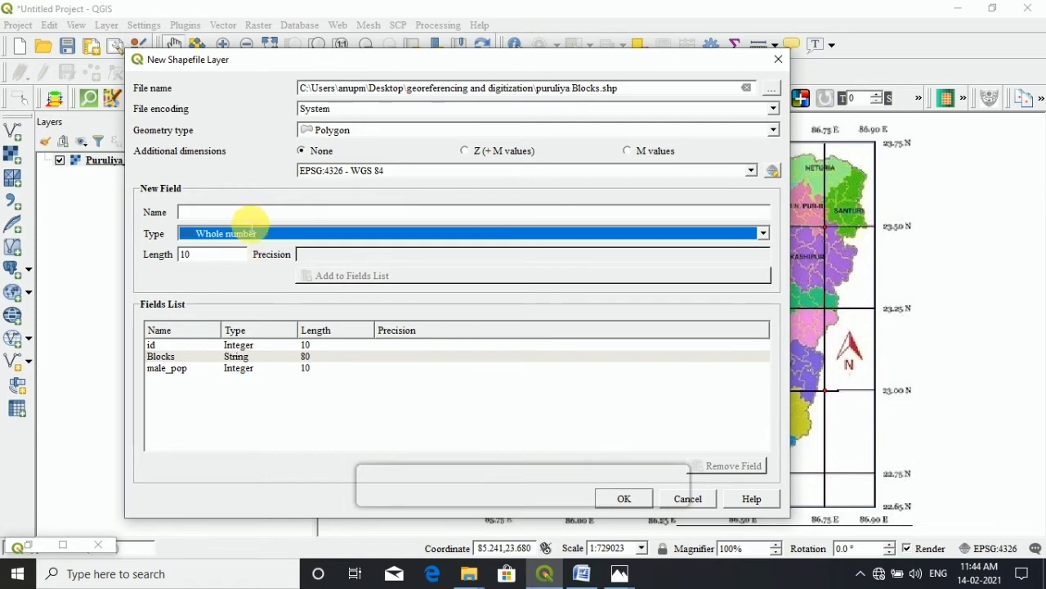
- Add a whole number field named female_pop with length 10 and create the shapefile layer
left_click(255, 214)
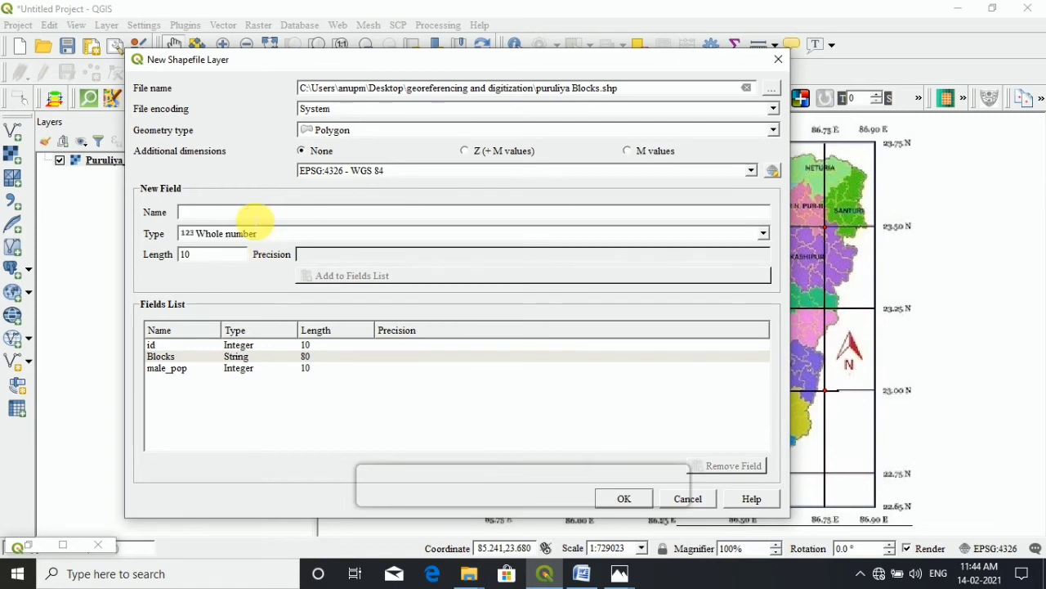
type("fe")
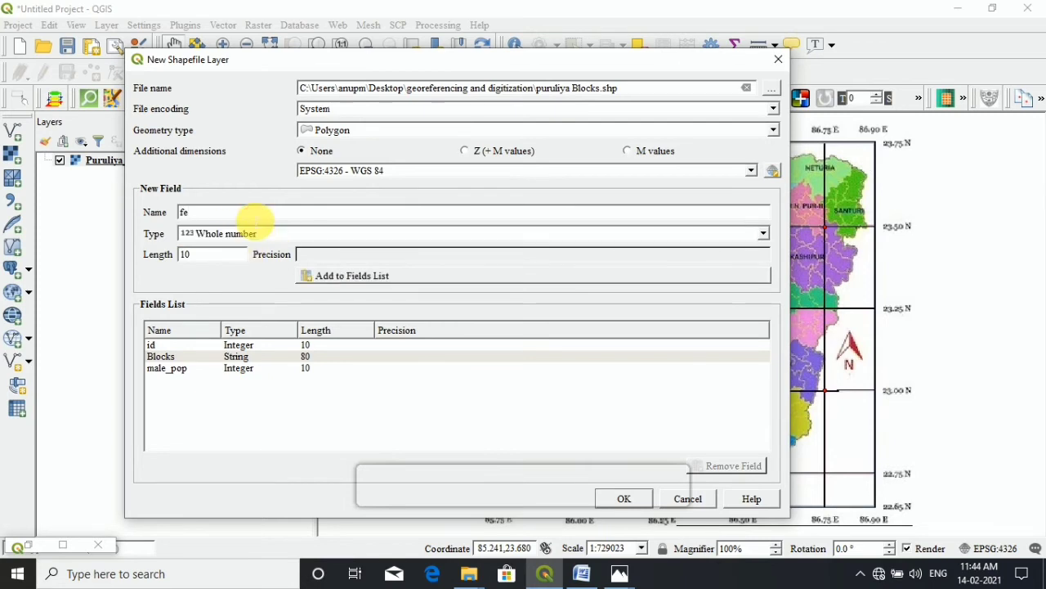
type("male")
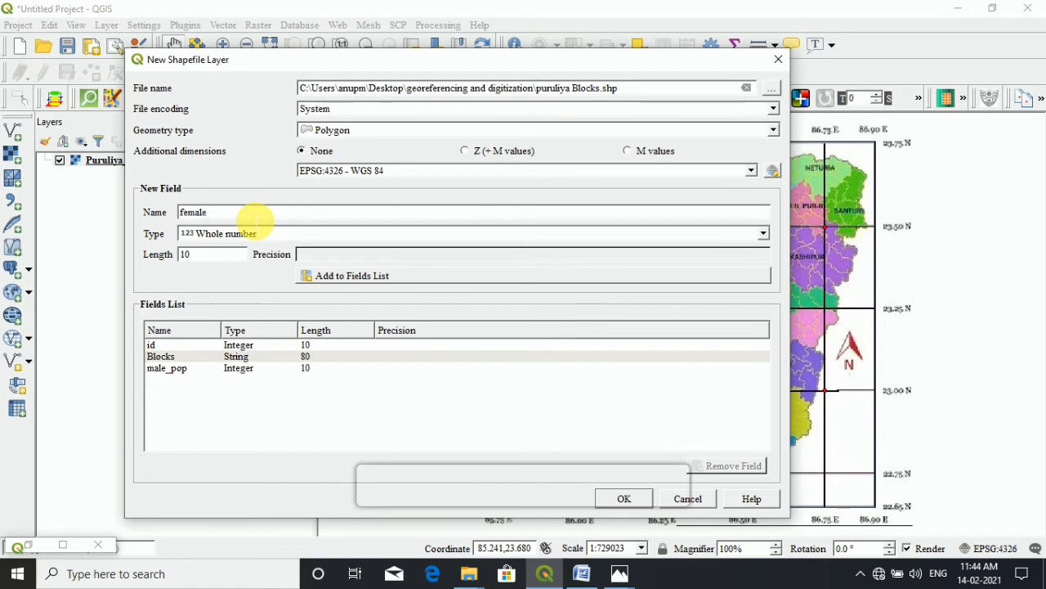
type("_pop")
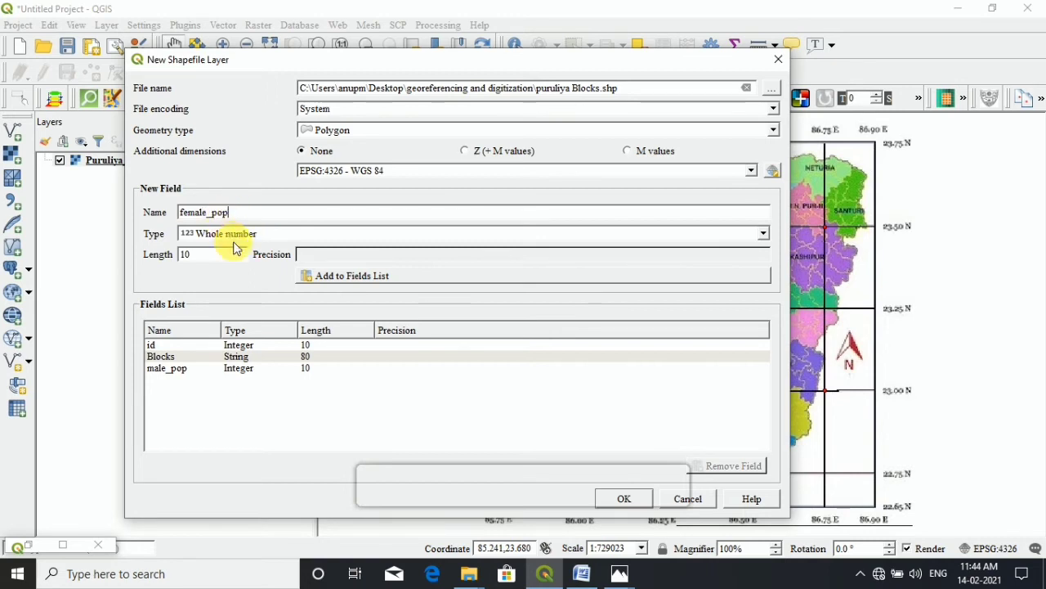
left_click(364, 277)
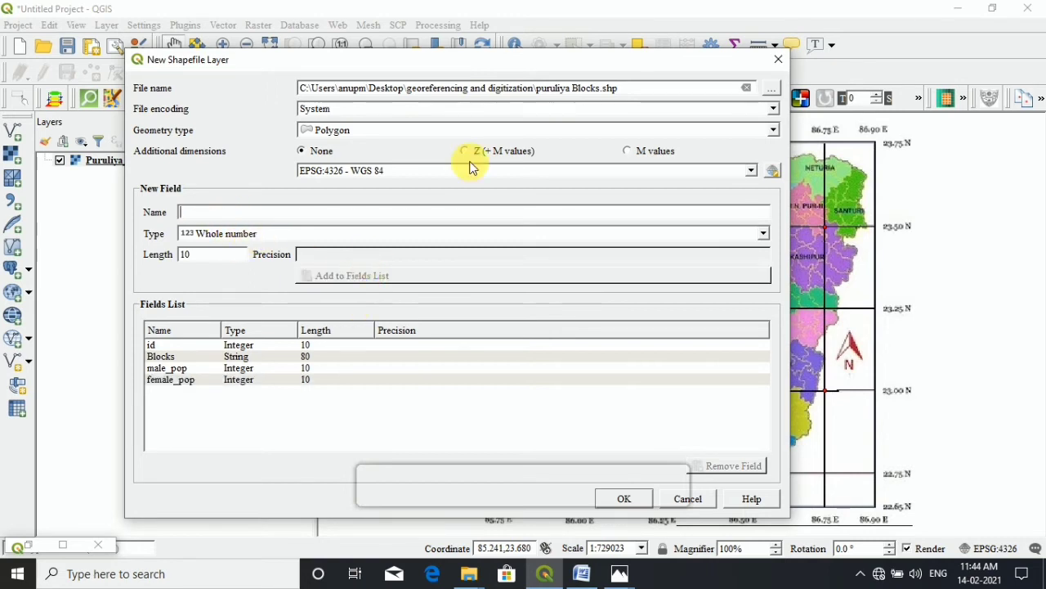
left_click(623, 498)
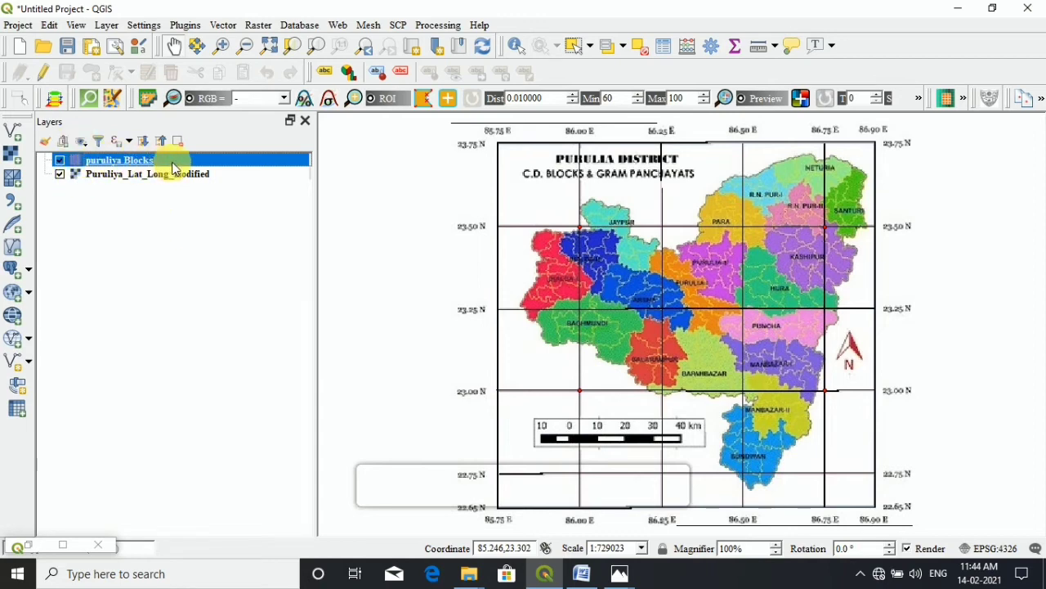
left_click(107, 223)
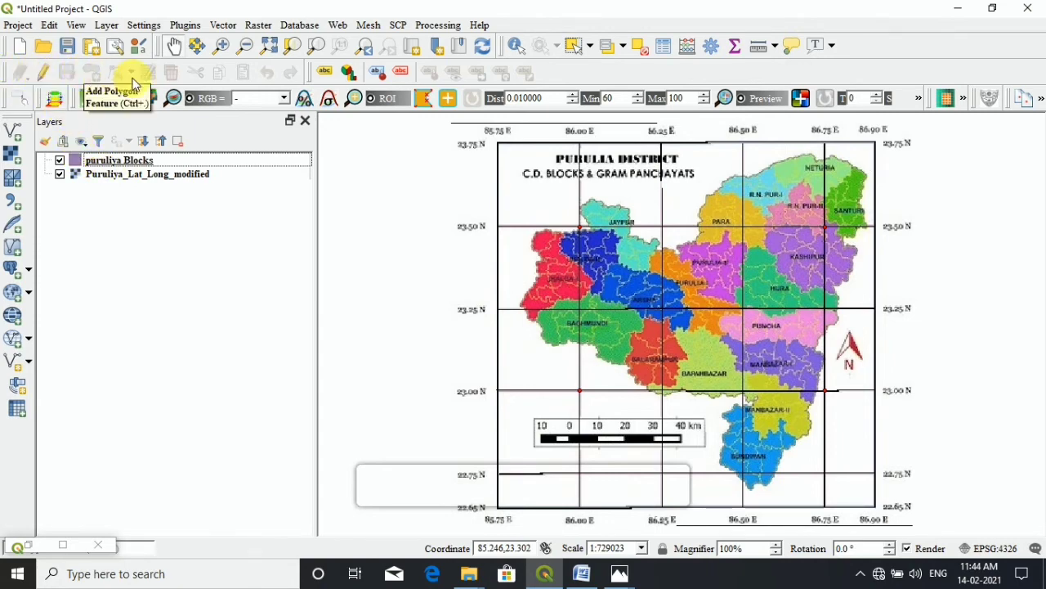
left_click(40, 73)
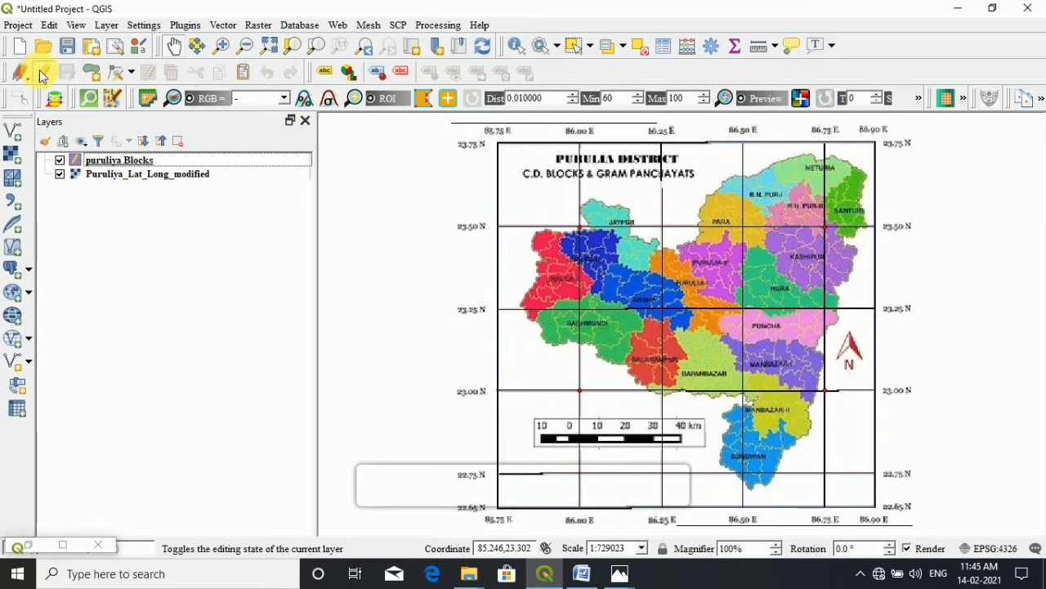
left_click(47, 75)
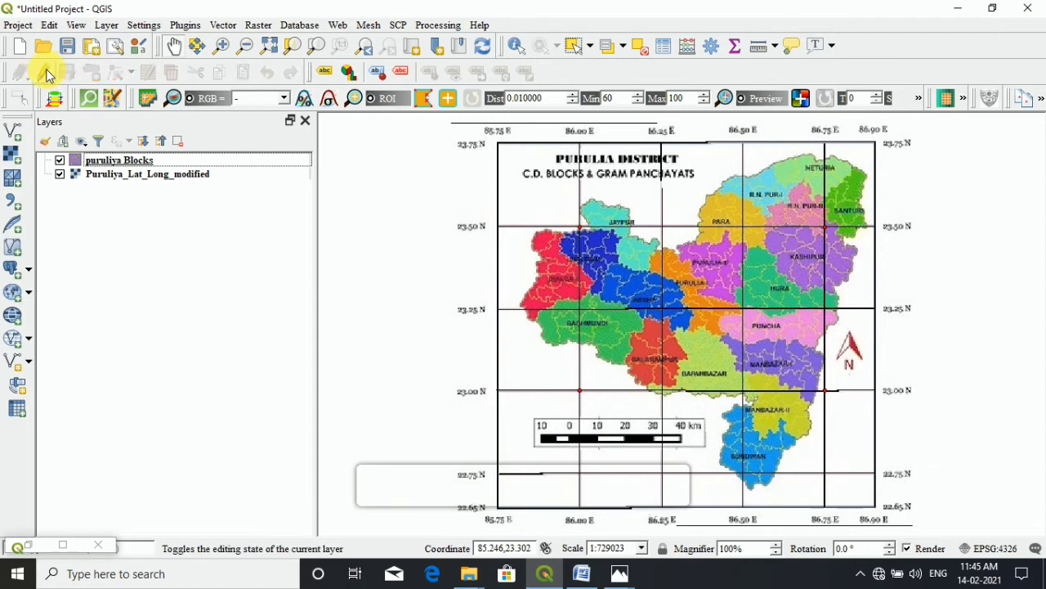
- Start editing the puruliya Blocks layer and activate the Add Polygon Feature tool
left_click(104, 159)
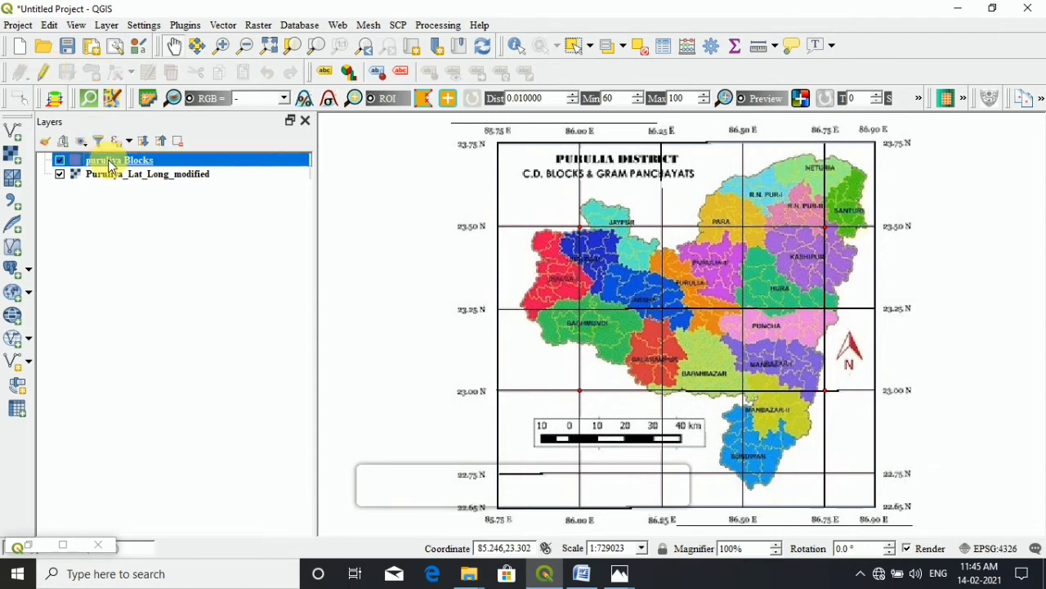
left_click(37, 71)
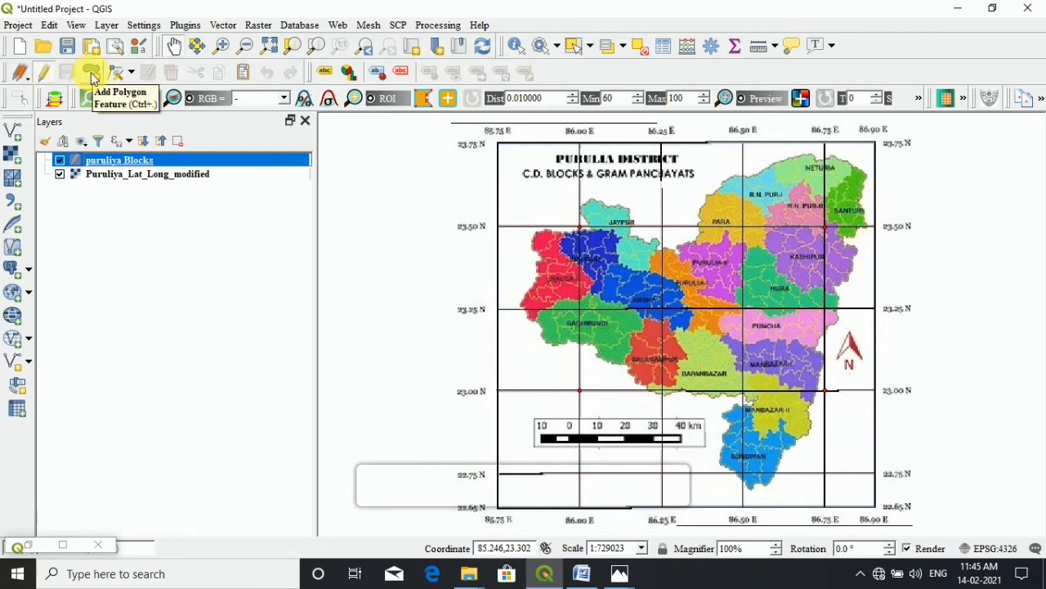
left_click(93, 76)
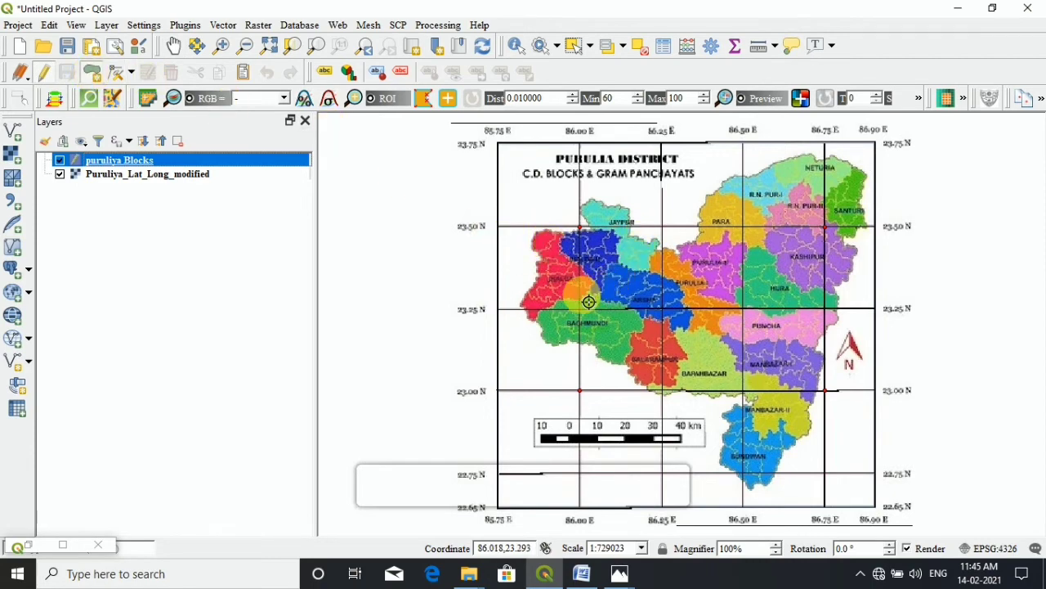
- Trace the JHALDA-I block's northern edge and its borders with JHALDA-II and BAGHMUNDI as a new polygon
scroll(580, 274, "up", 1)
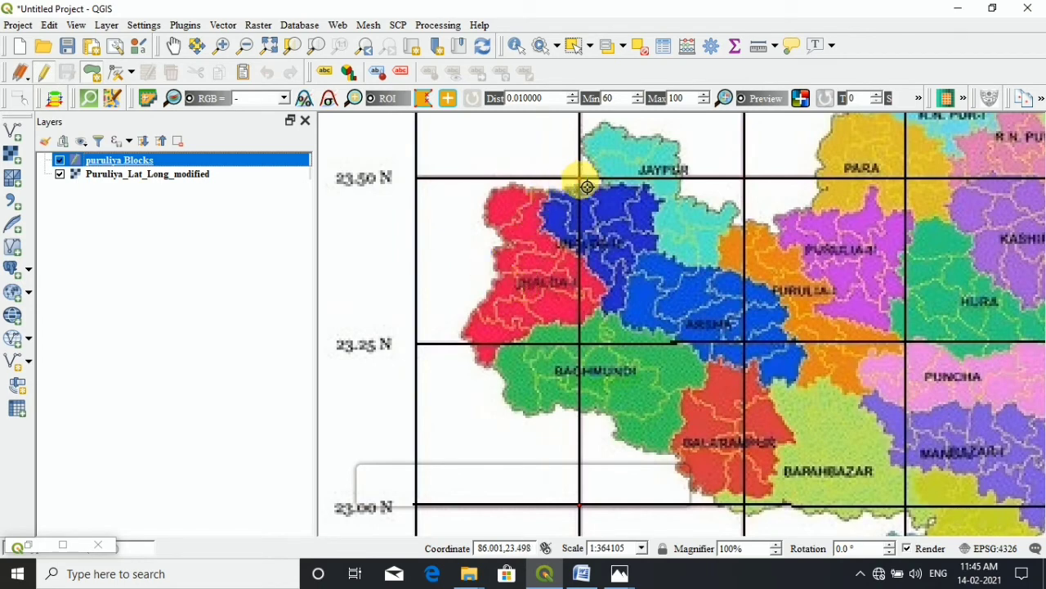
scroll(587, 186, "down", 2)
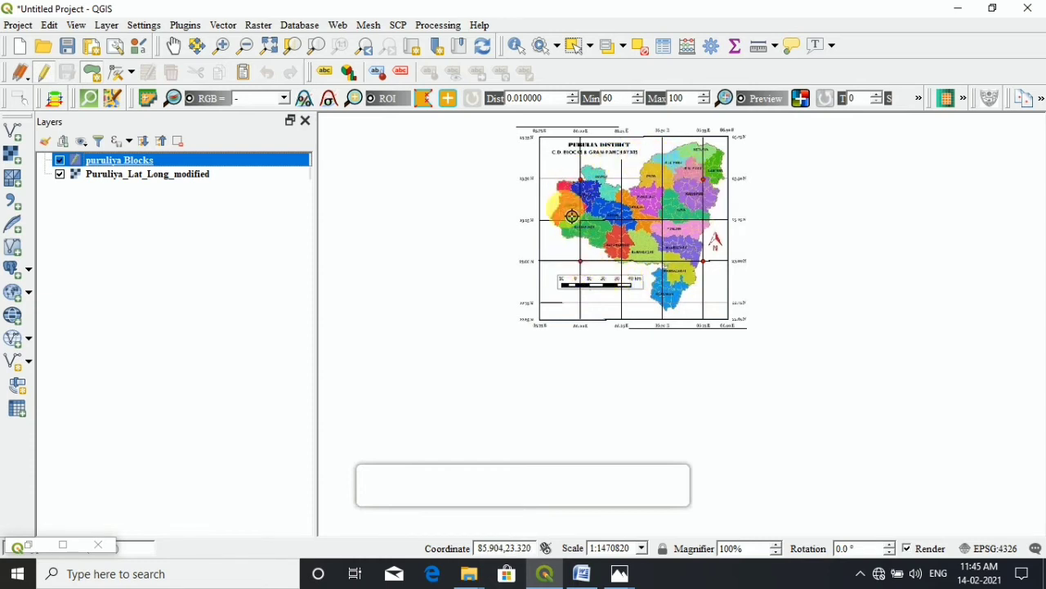
scroll(571, 216, "up", 1)
scroll(555, 161, "up", 1)
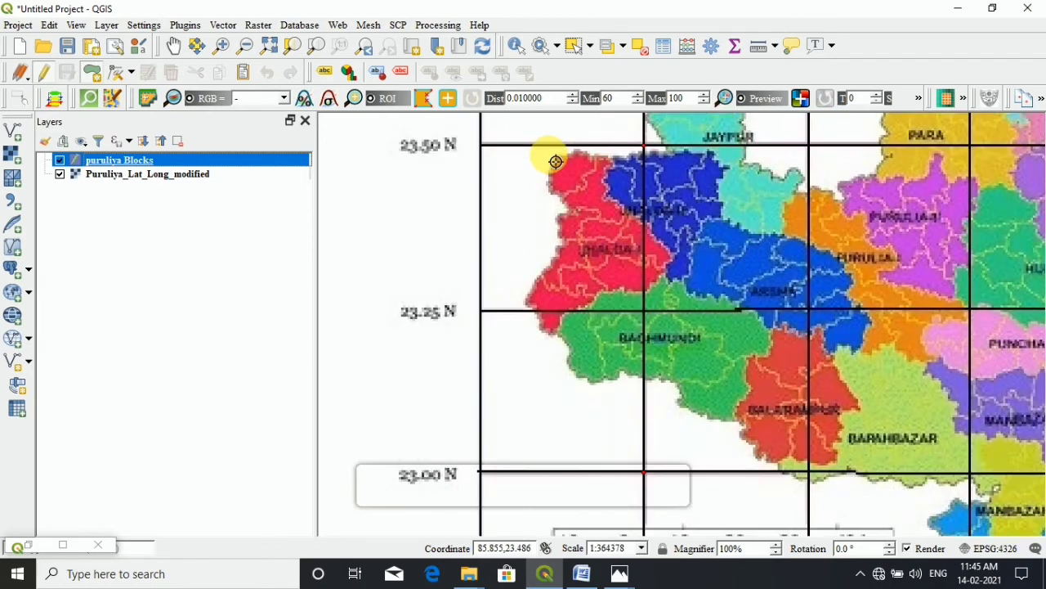
scroll(553, 180, "up", 1)
left_click(564, 185)
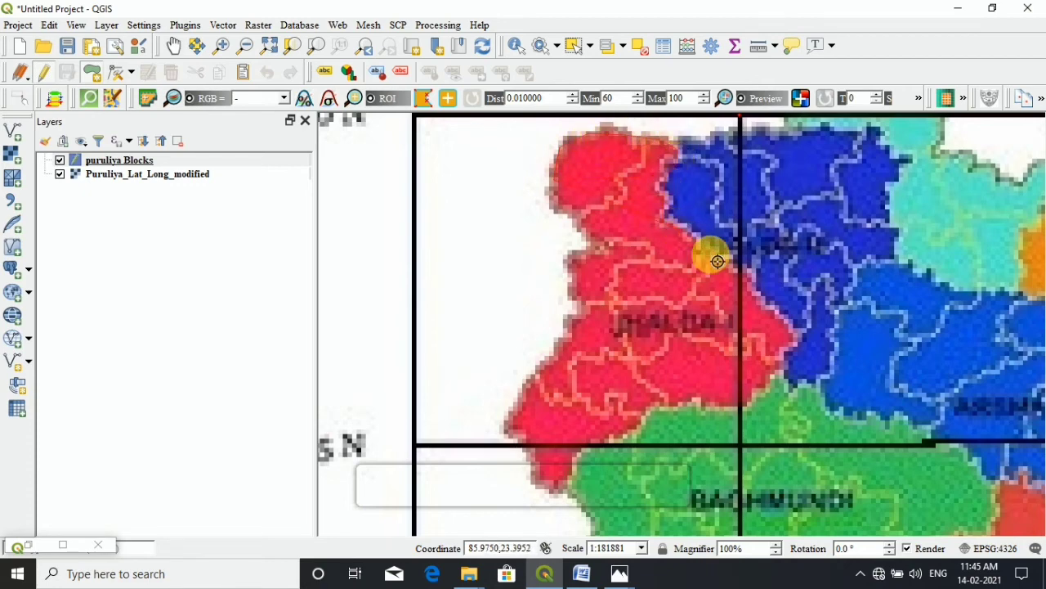
scroll(791, 333, "up", 2)
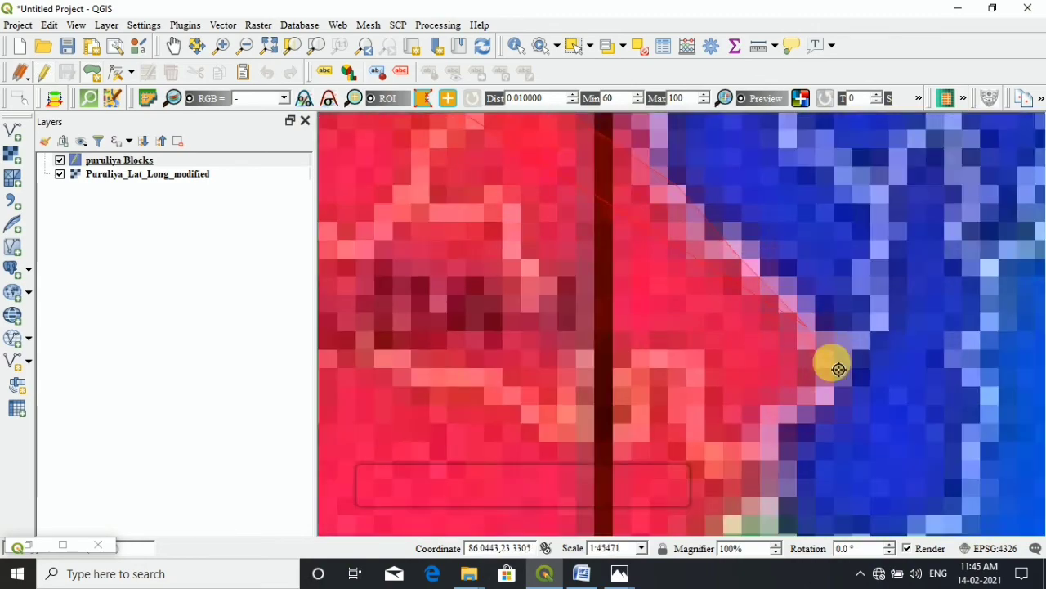
scroll(769, 451, "down", 2)
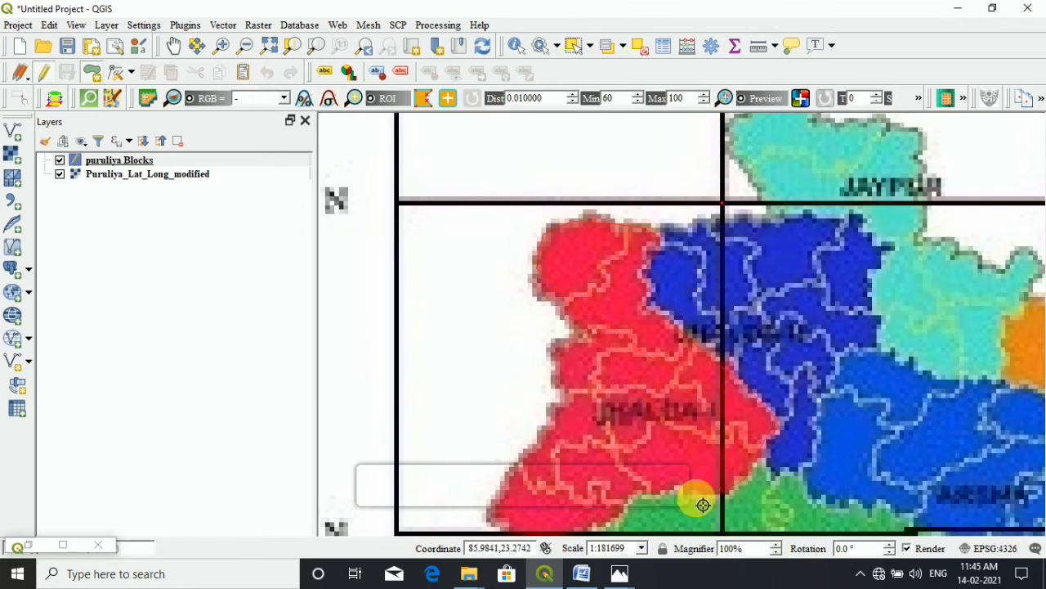
scroll(606, 527, "down", 1)
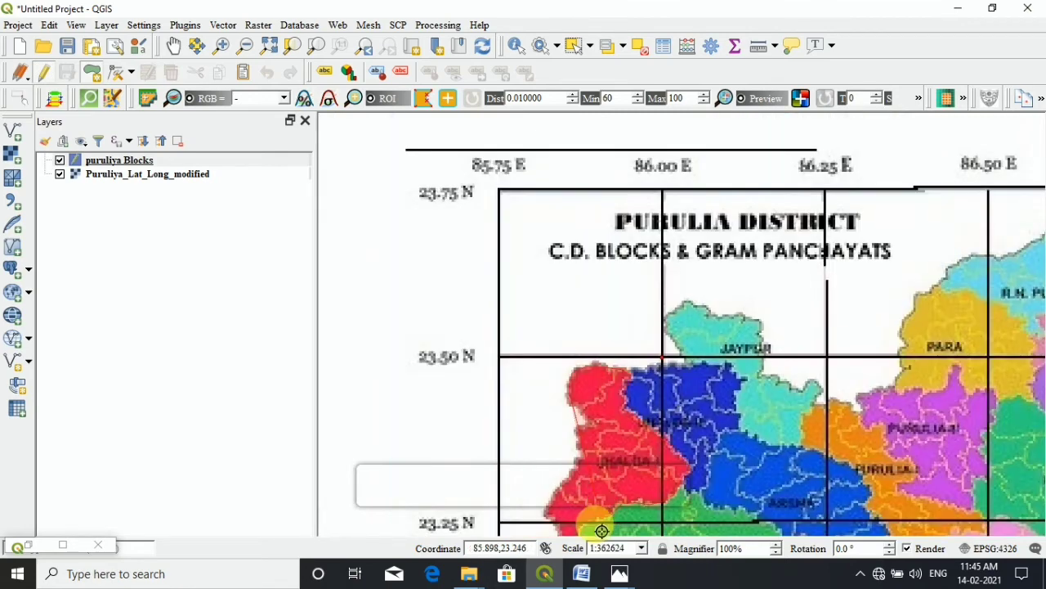
scroll(591, 533, "up", 2)
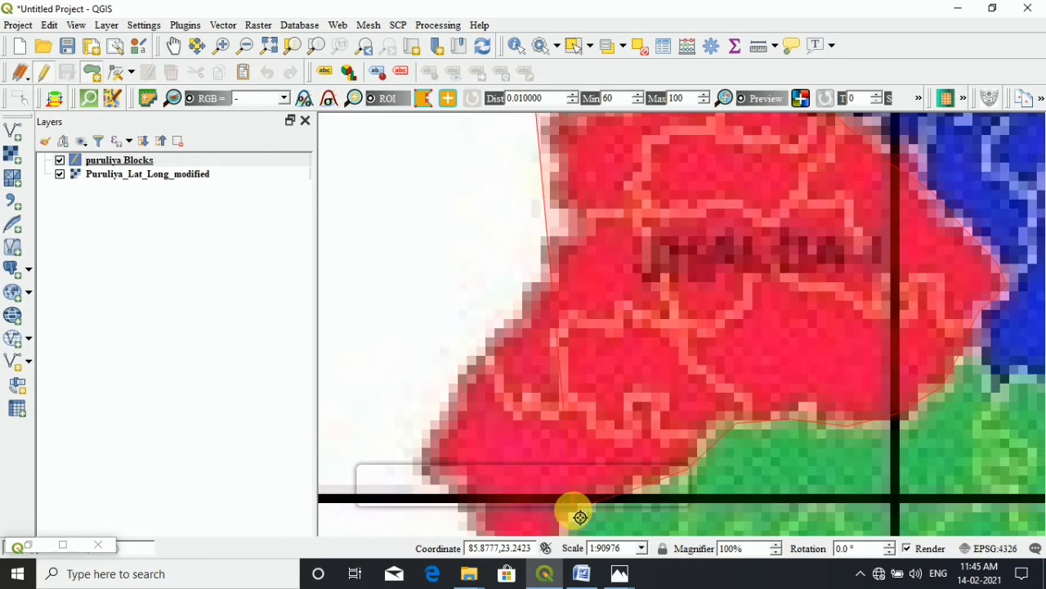
- Continue the JHALDA-I polygon around the block's southern tip to its southwestern corner
left_click(573, 511)
key("Down")
key("Down")
left_click(564, 356)
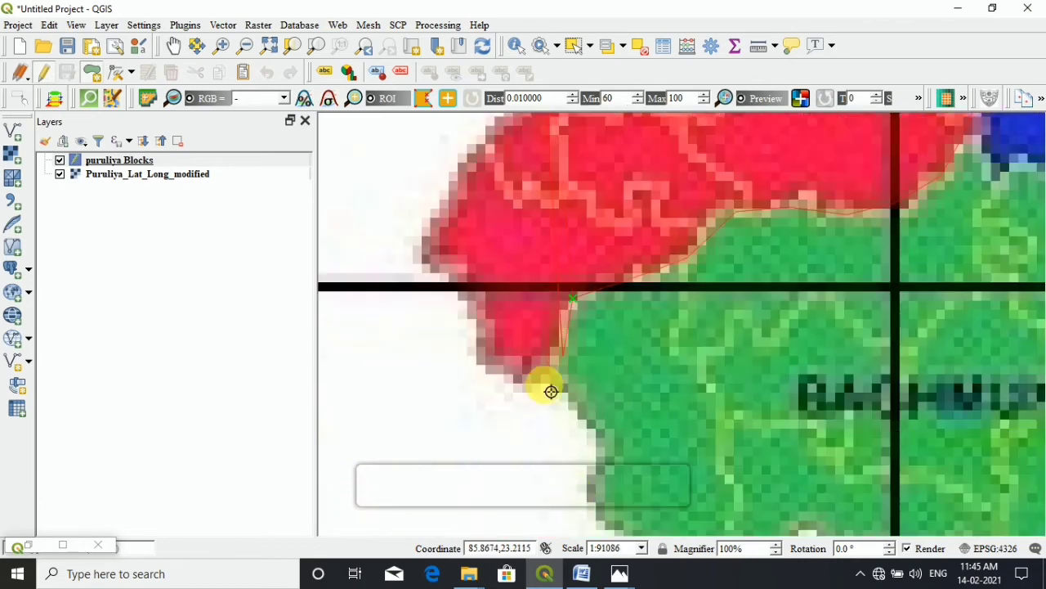
left_click(538, 384)
left_click(495, 355)
left_click(479, 297)
left_click(439, 251)
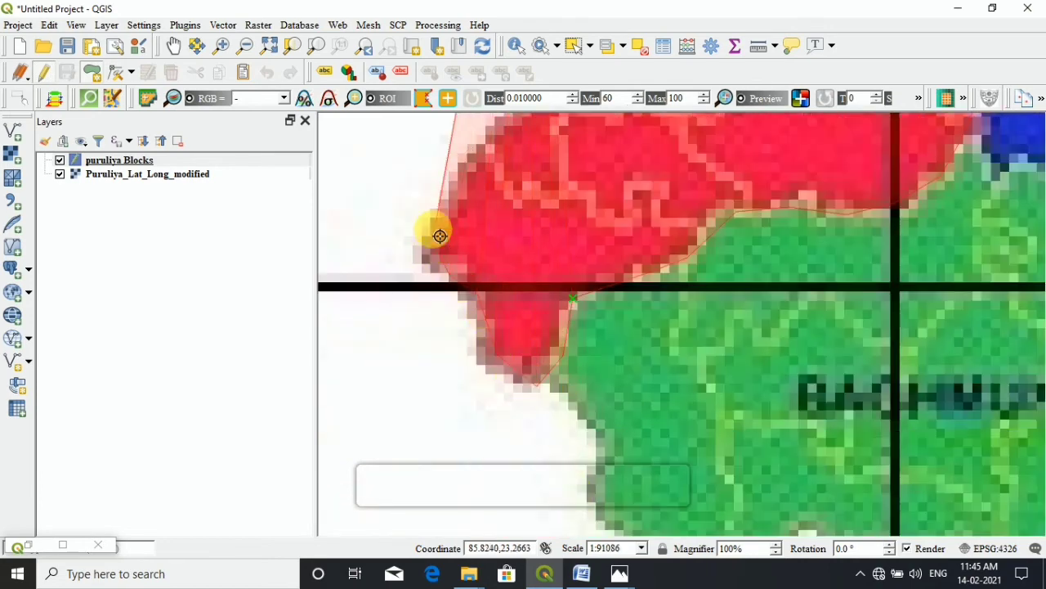
- Trace the western boundary of the JHALDA-I block northward and finish the polygon
left_click(451, 203)
key("Up")
key("Up")
left_click(502, 351)
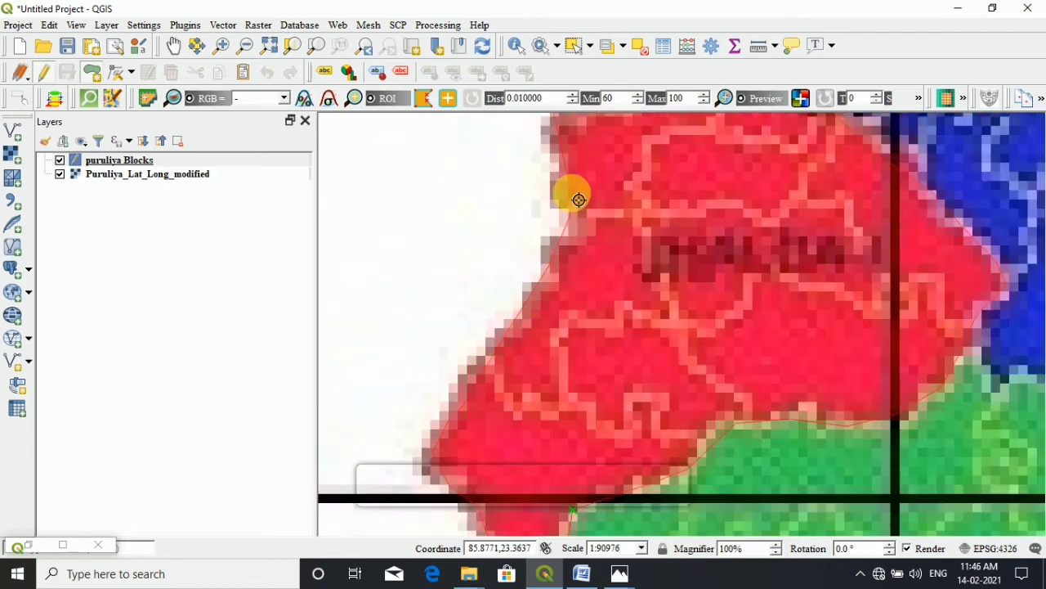
key("Up")
key("Up")
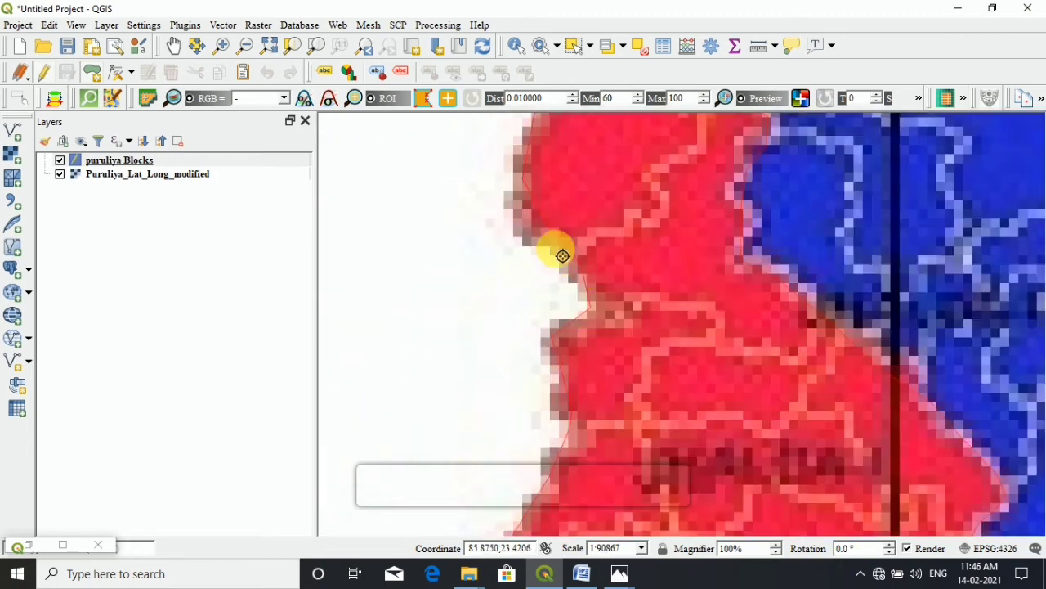
scroll(531, 207, "down", 1)
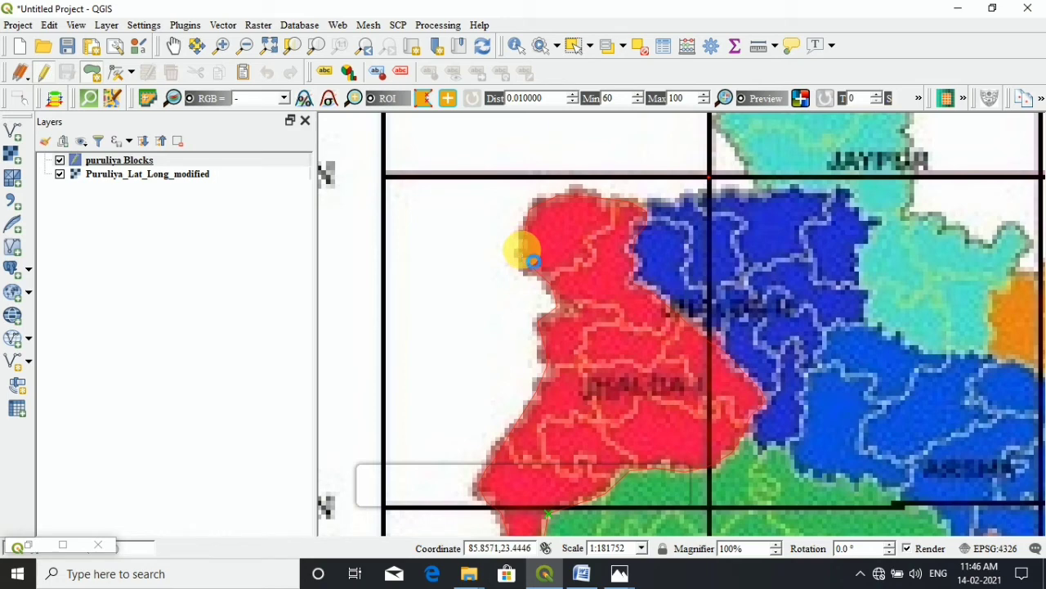
right_click(531, 260)
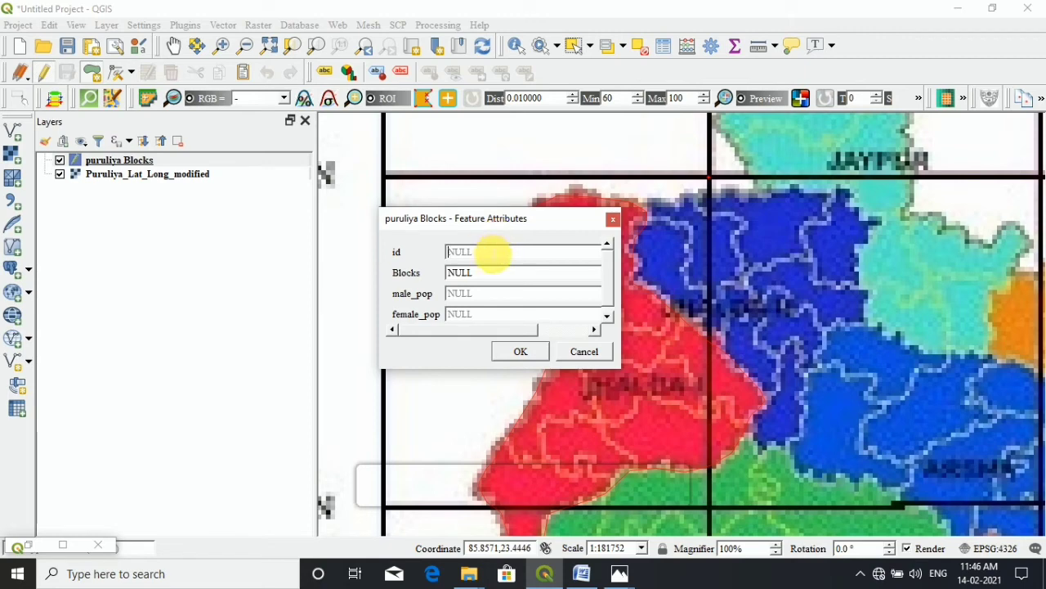
- Give the new polygon id 1 and Blocks value av, accept the attributes and save the layer edits
key("Tab")
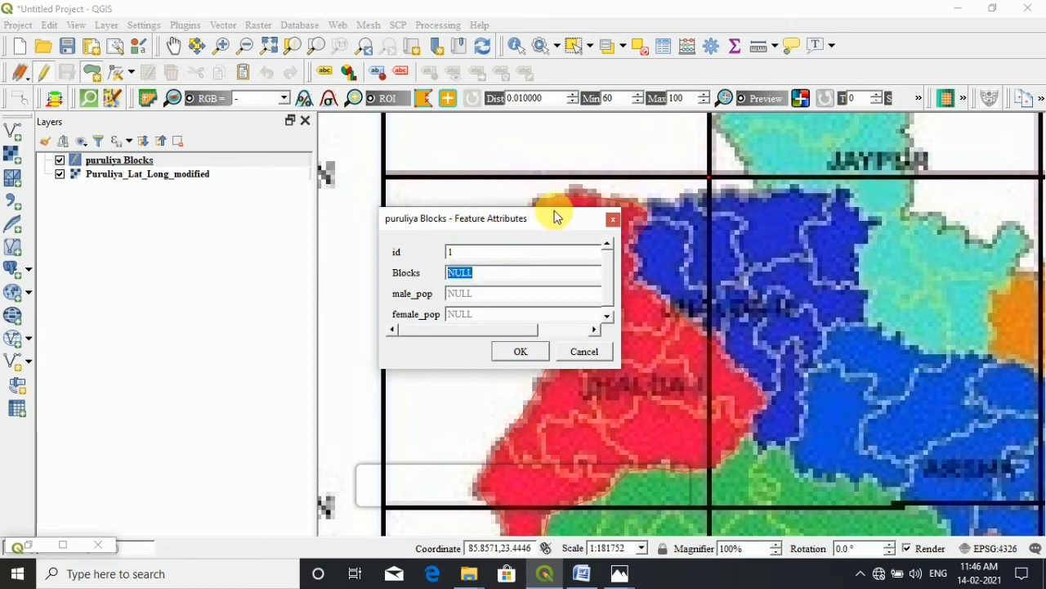
left_click_drag(556, 217, 331, 183)
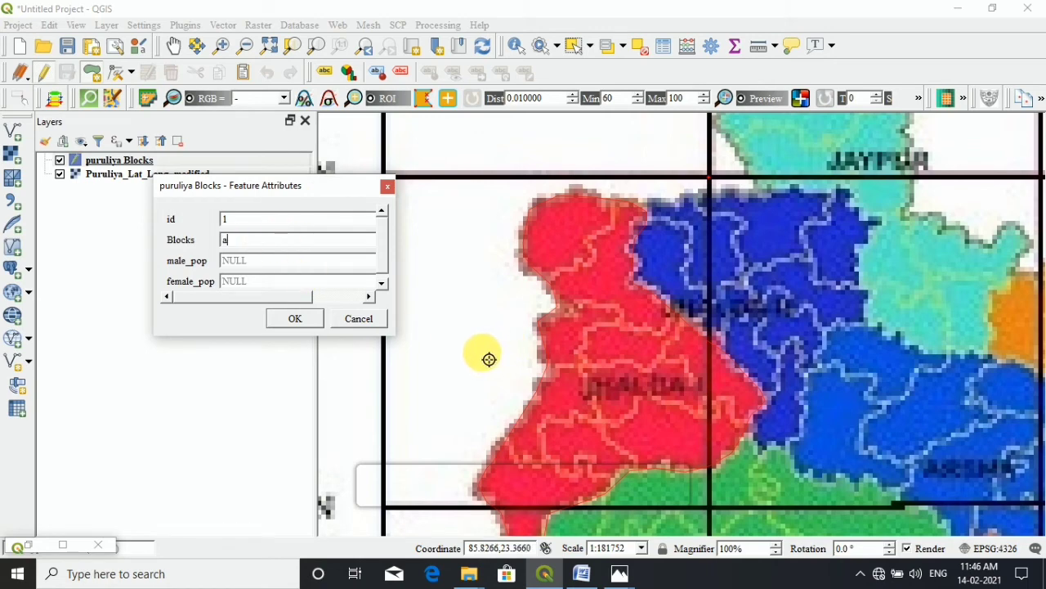
type("v")
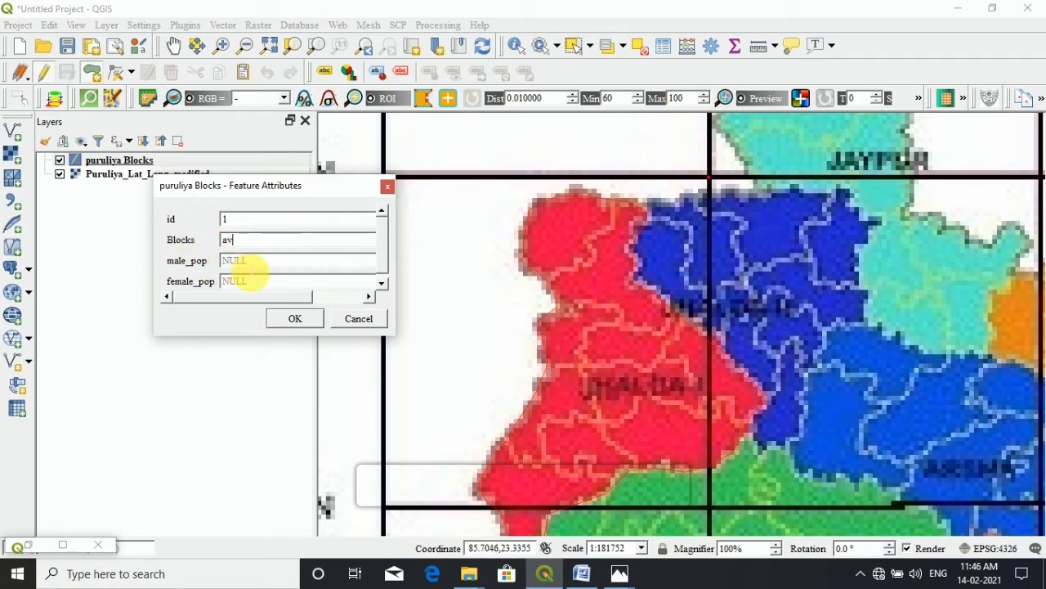
left_click(295, 320)
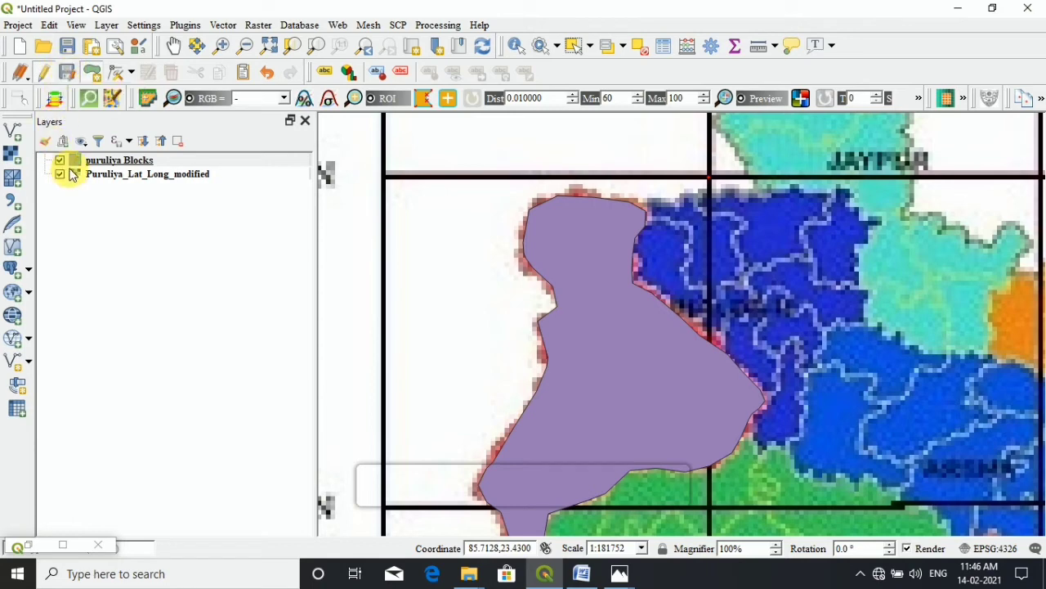
left_click(67, 76)
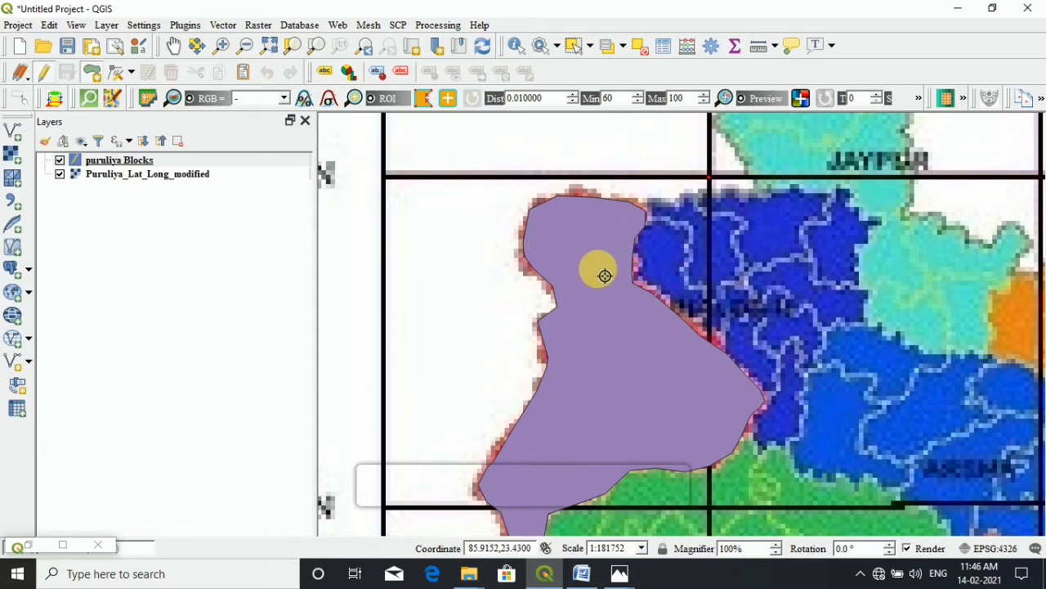
- Save the project as puruliya mappig in QGS format in the georeferencing and digitization folder
left_click(69, 50)
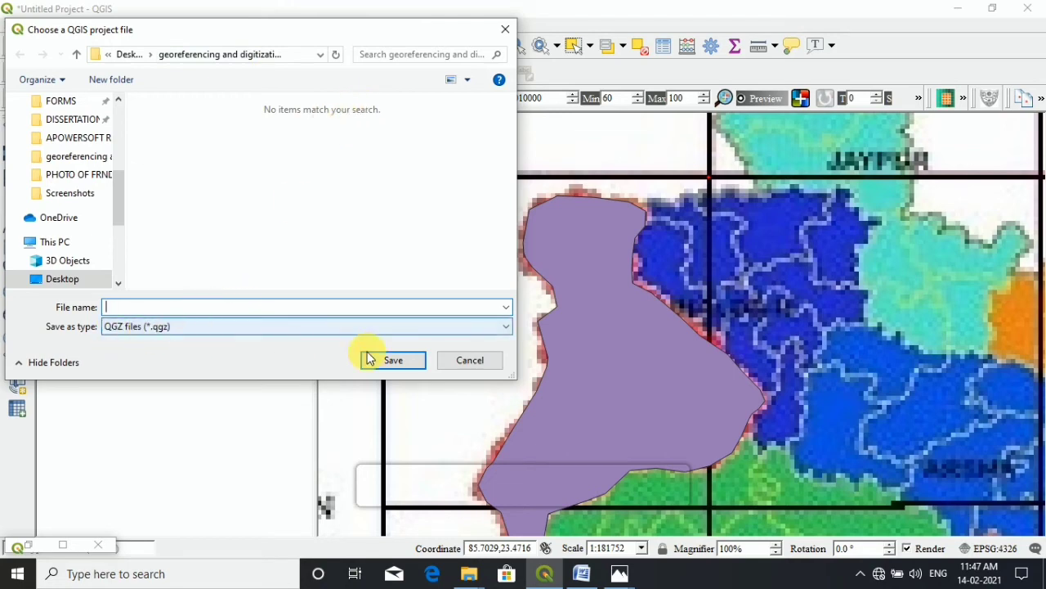
left_click(505, 327)
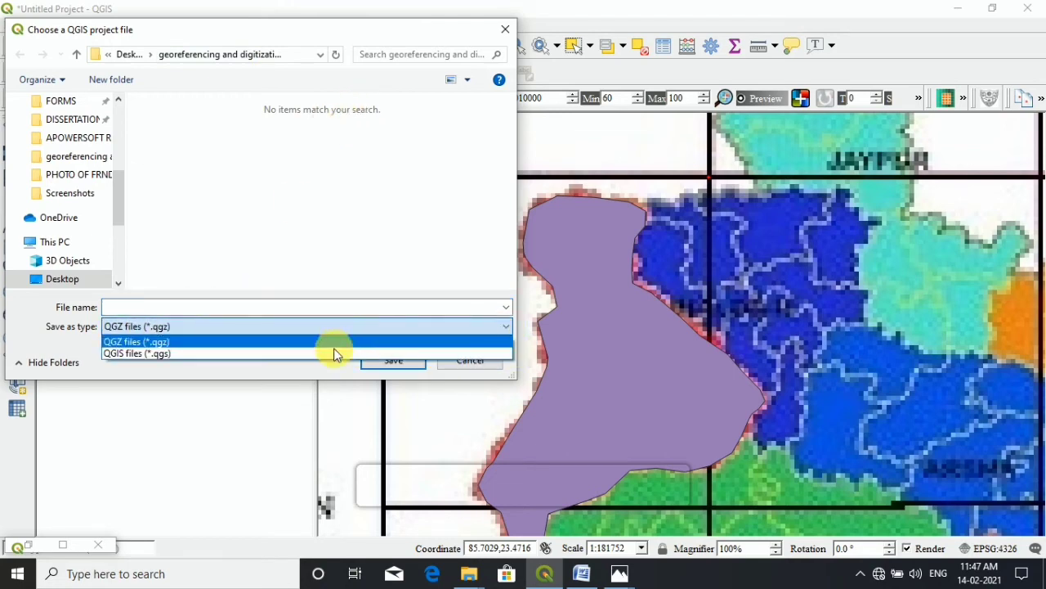
left_click(171, 356)
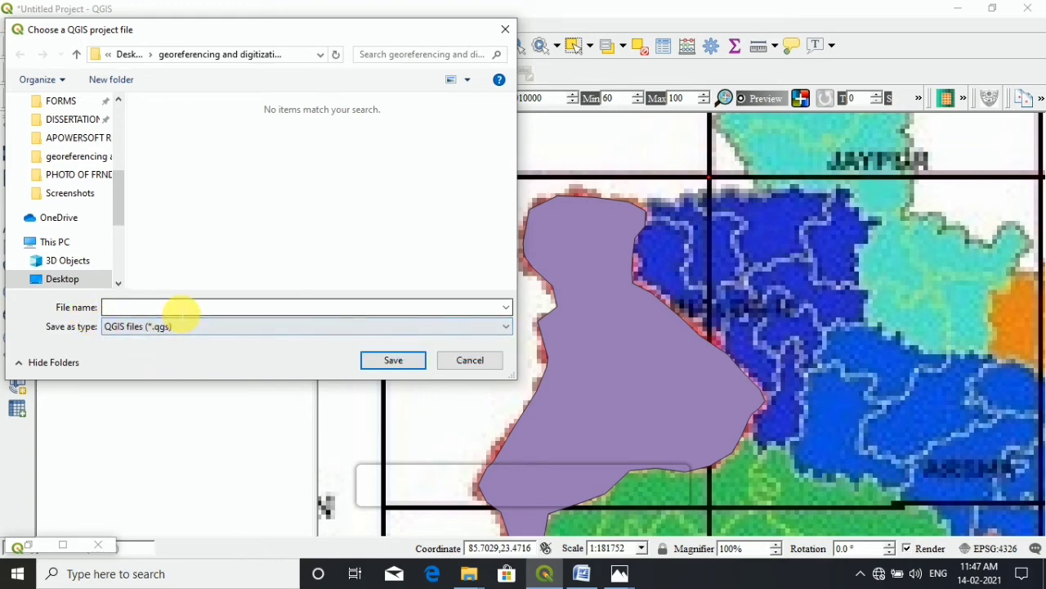
left_click(180, 310)
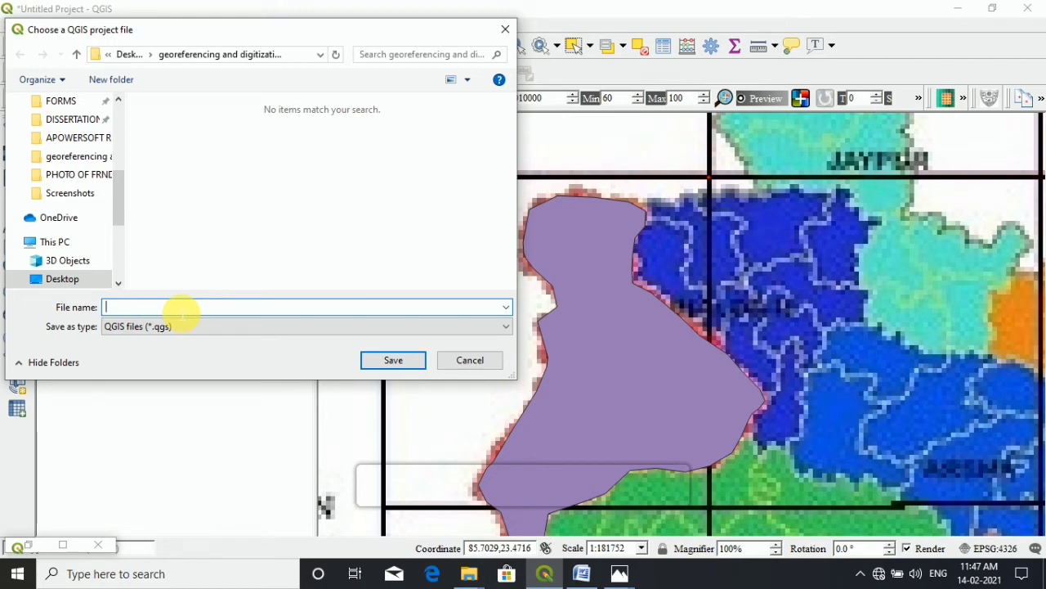
type("puruli")
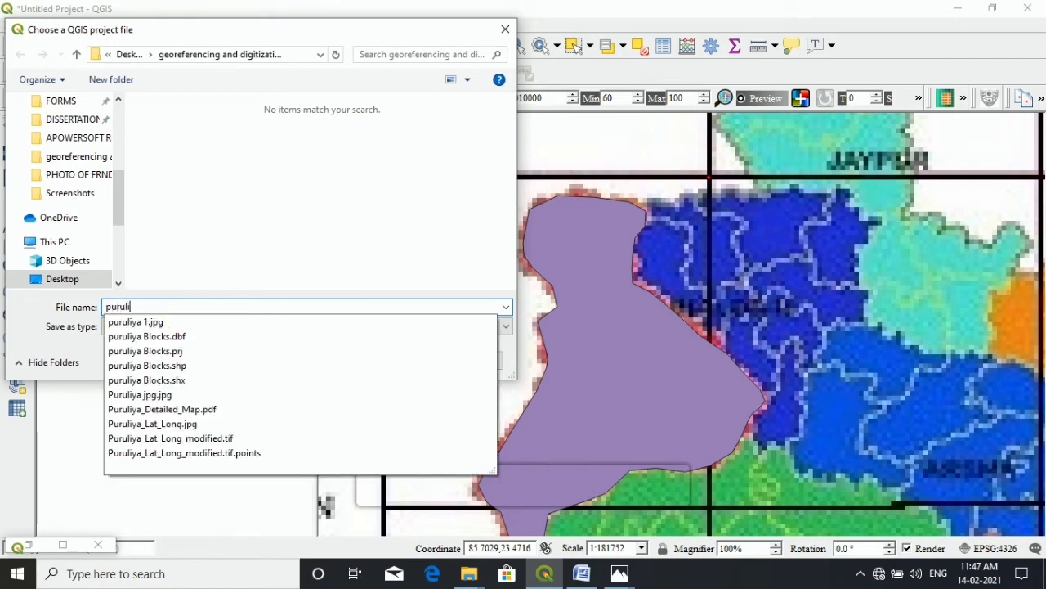
type("ya mappig")
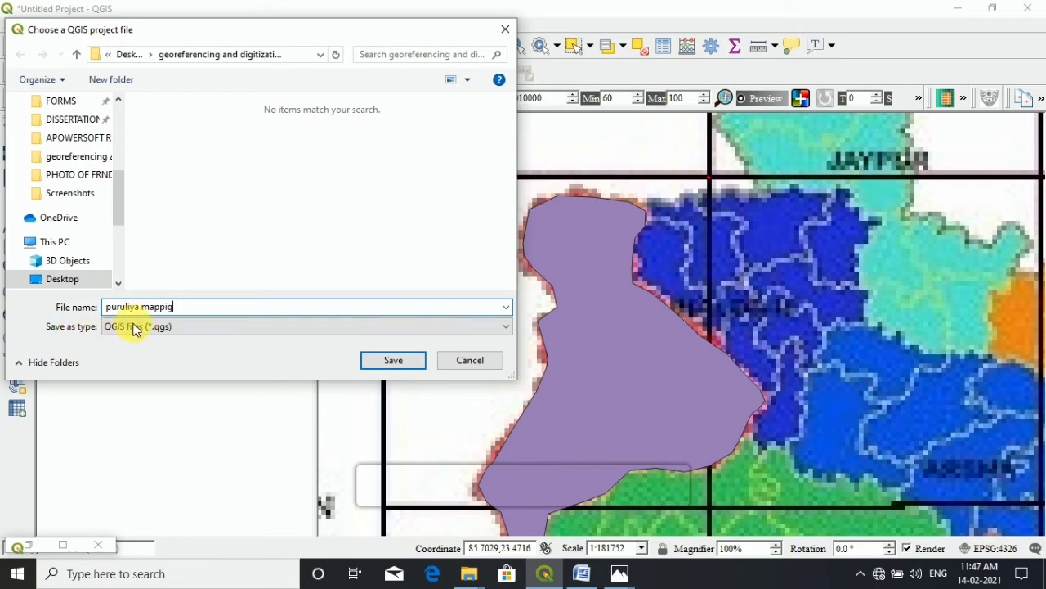
left_click(389, 359)
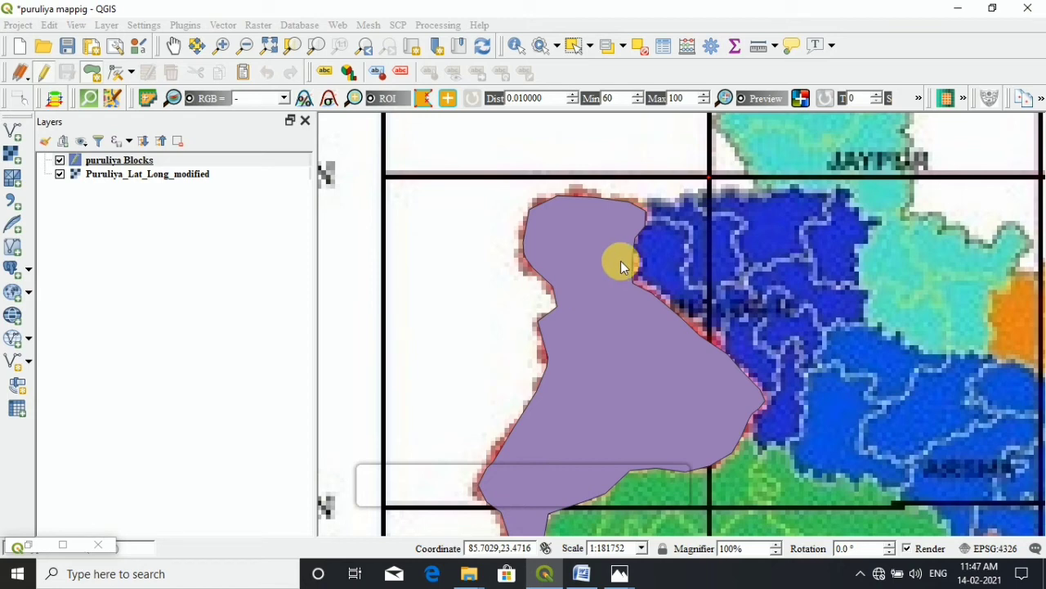
- Show the Snapping Toolbar, enable snapping and set its mode to Advanced Configuration
scroll(620, 263, "down", 3)
scroll(669, 331, "up", 2)
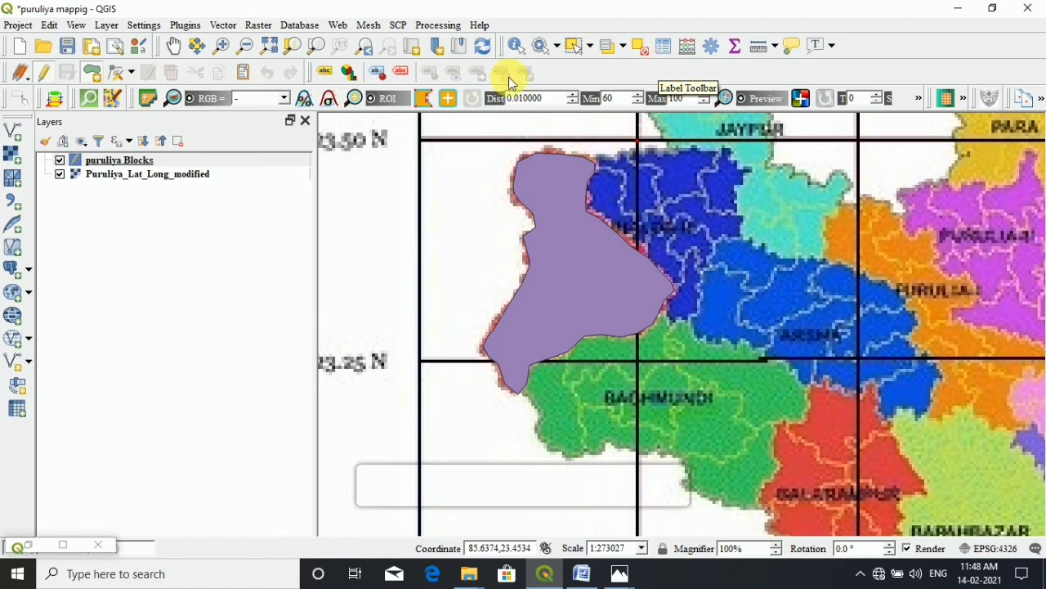
right_click(841, 70)
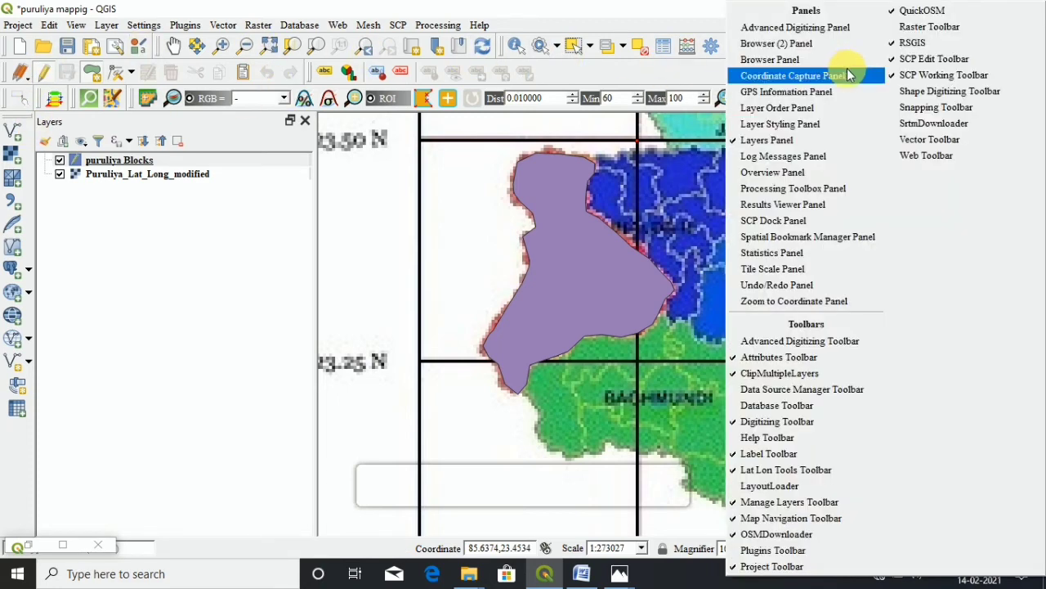
left_click(897, 109)
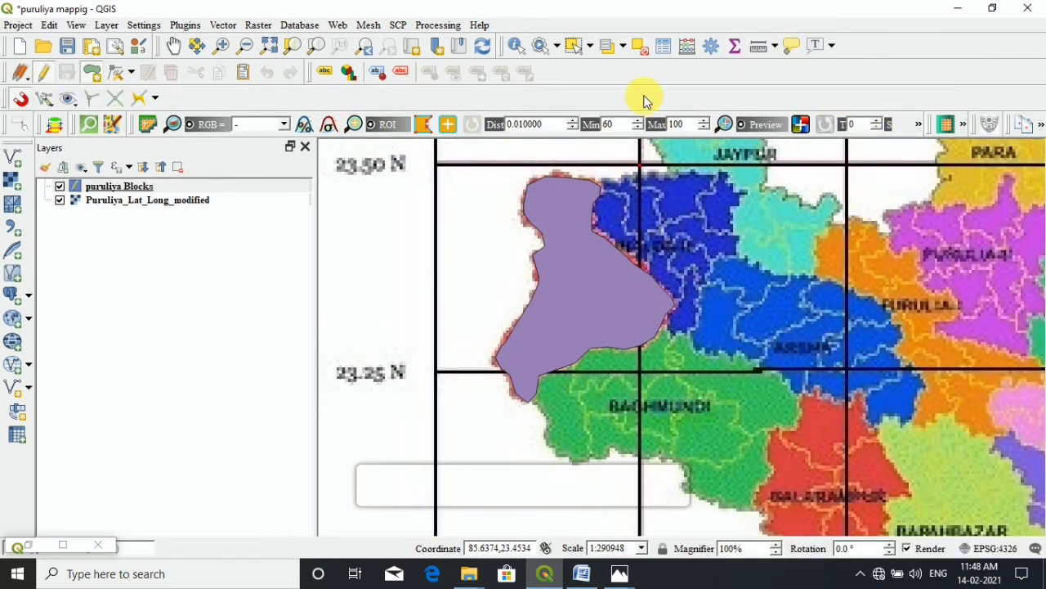
left_click(24, 100)
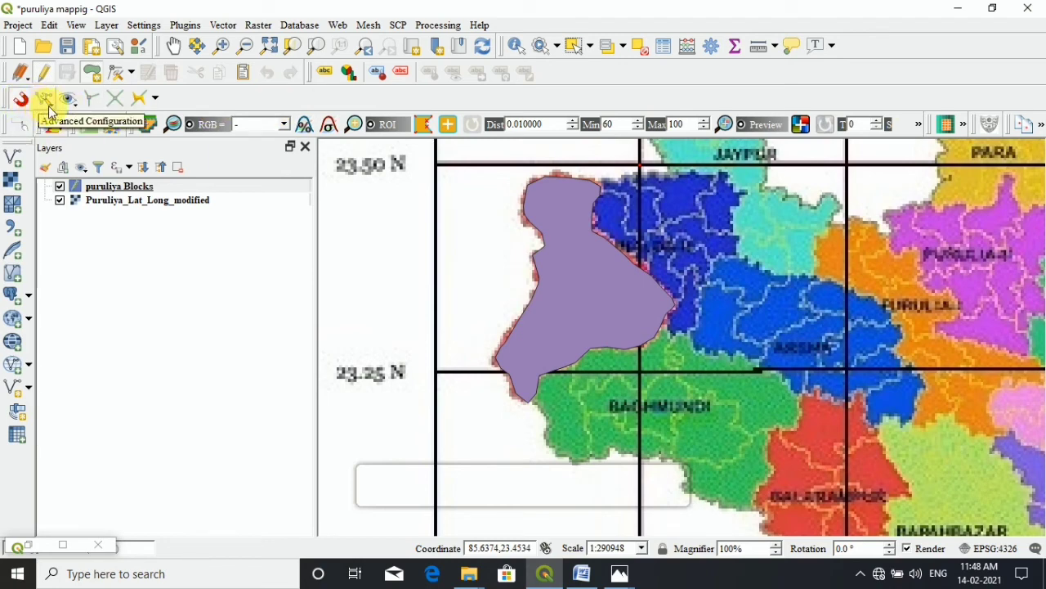
left_click(50, 107)
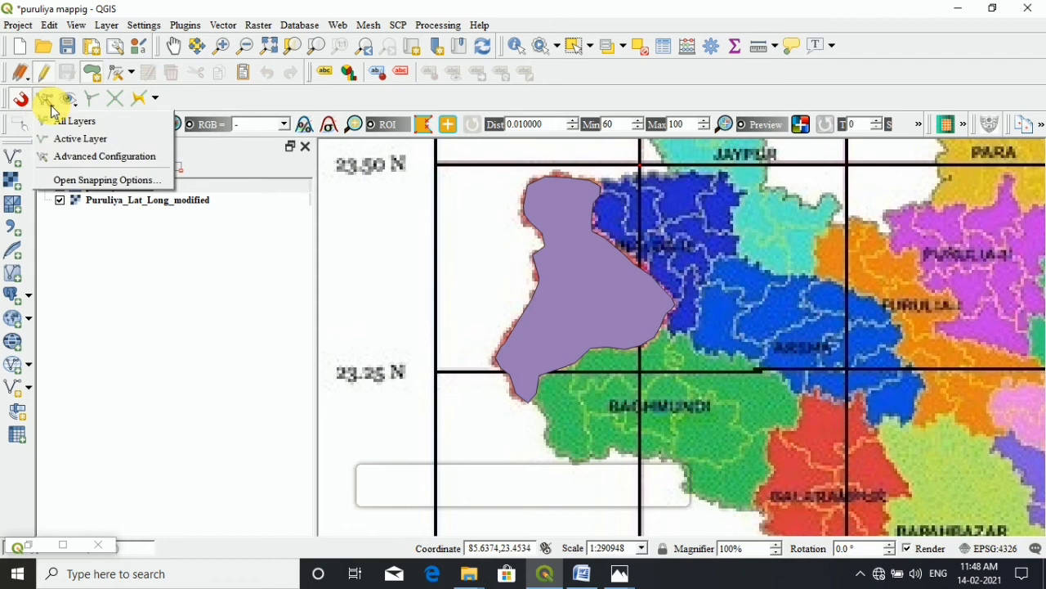
left_click(84, 157)
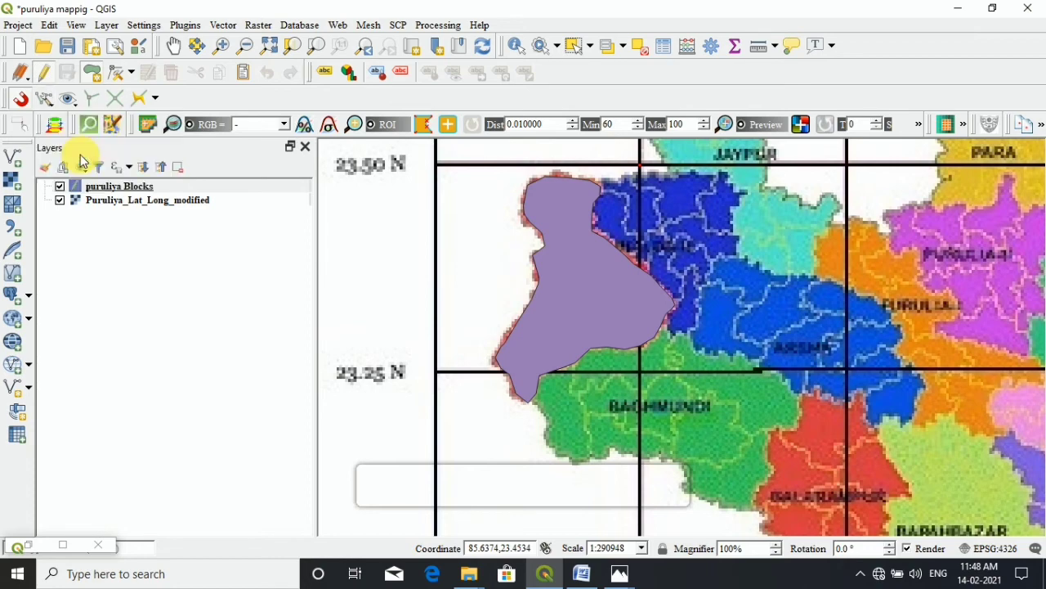
- Include puruliya Blocks in the advanced snapping configuration with vertex and segment as its snapping type
left_click(74, 103)
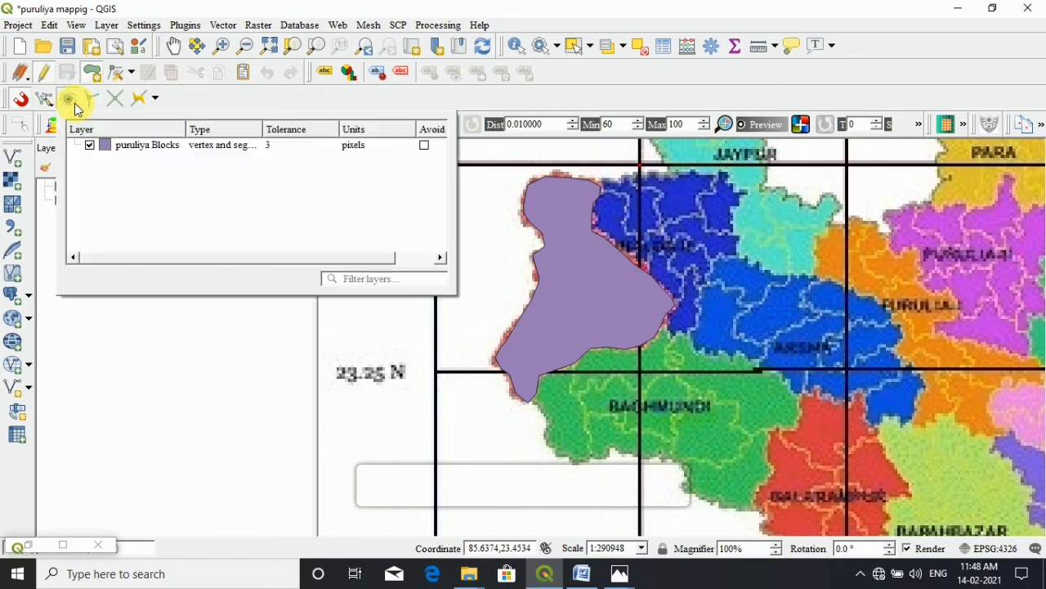
left_click(89, 146)
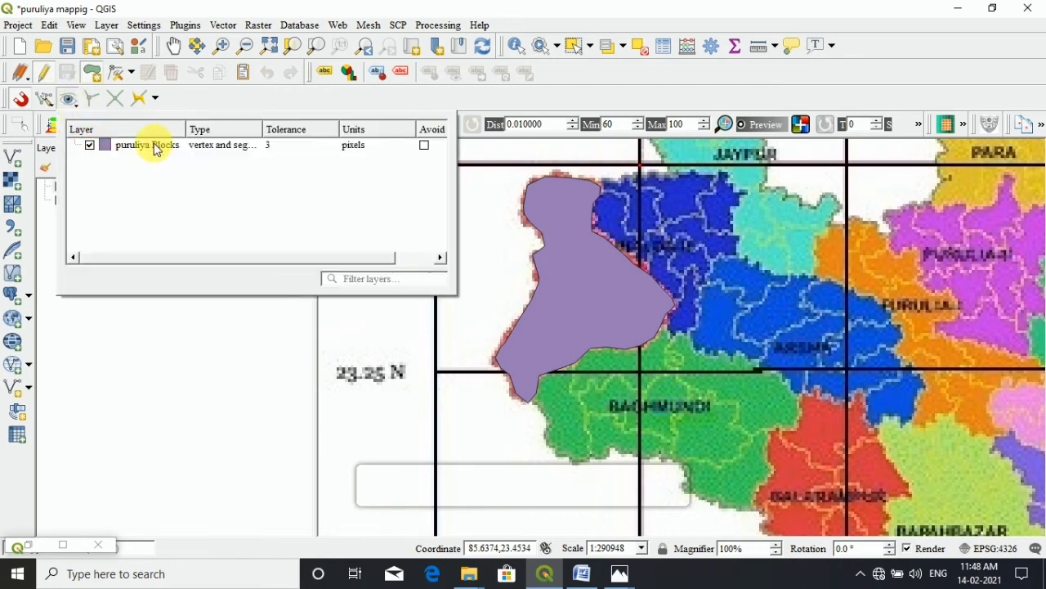
left_click(210, 150)
left_click(254, 144)
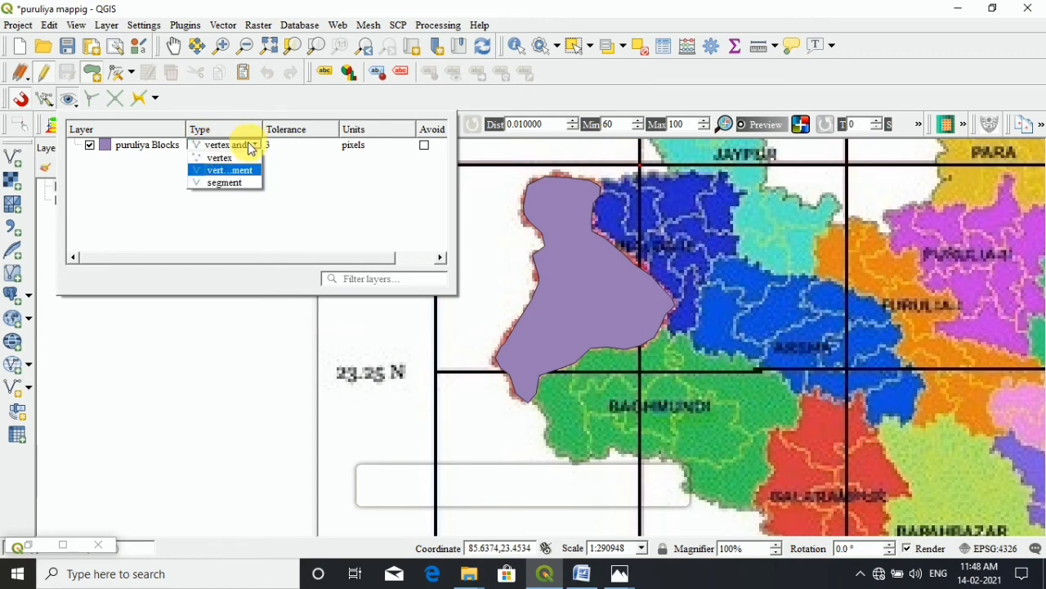
left_click(237, 171)
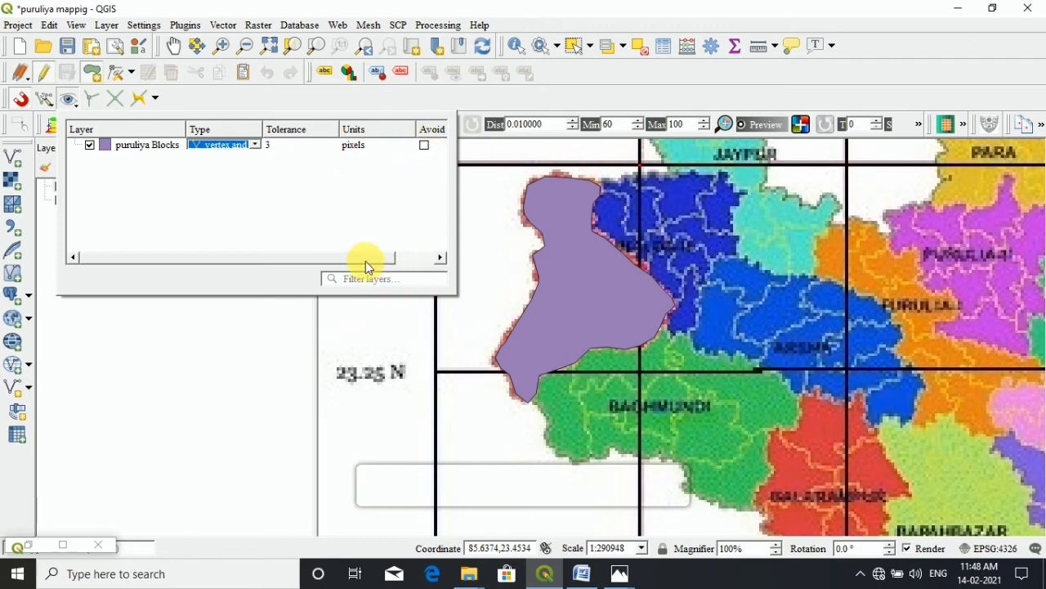
- Turn on Avoid overlap for puruliya Blocks with pixel units, and enable topological editing and snapping on intersection
left_click_drag(367, 259, 440, 259)
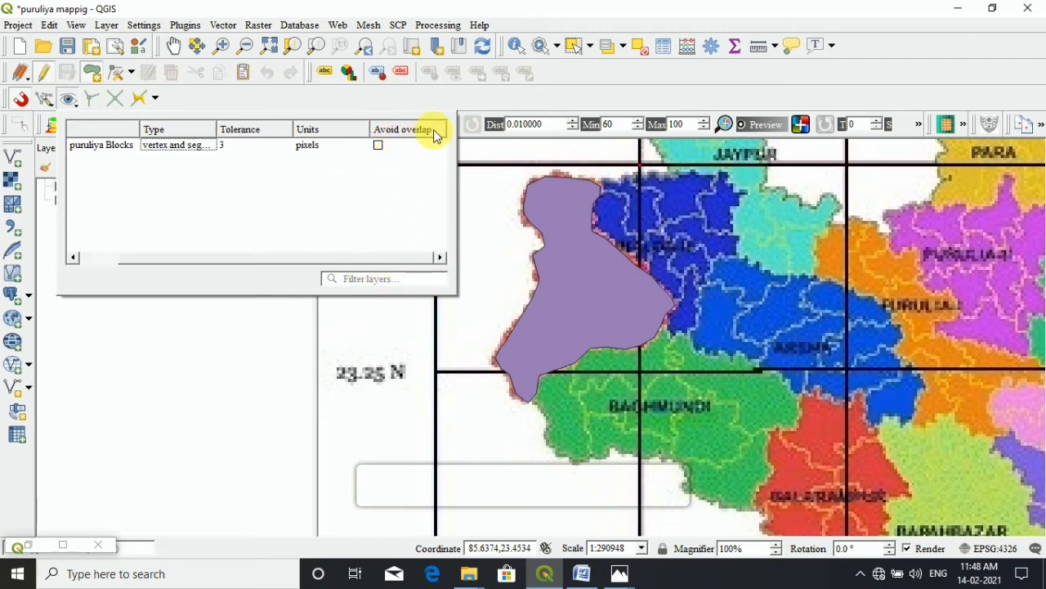
left_click(377, 150)
left_click(329, 148)
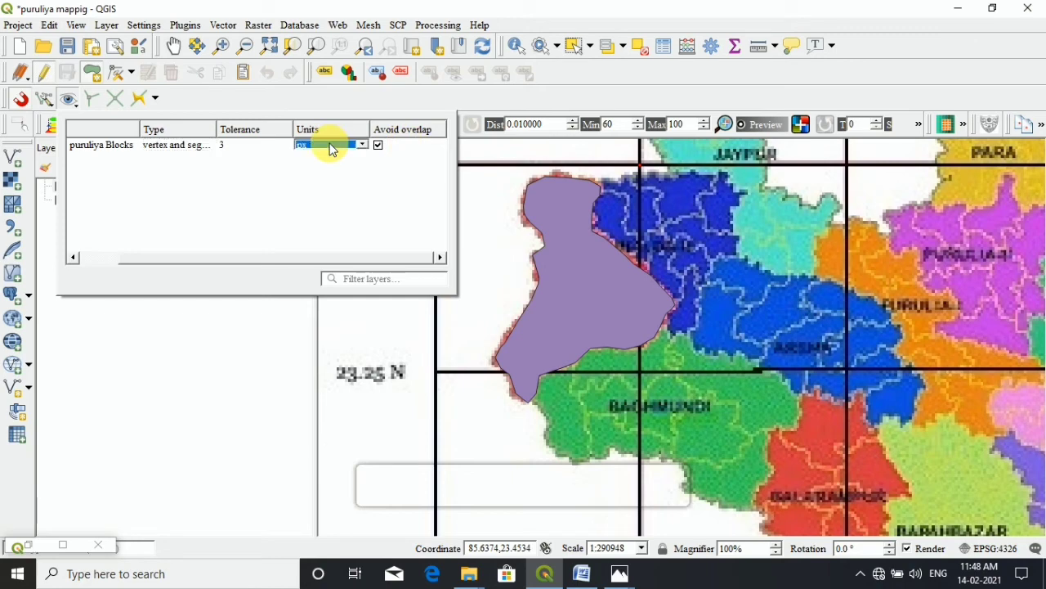
left_click(330, 147)
left_click(335, 157)
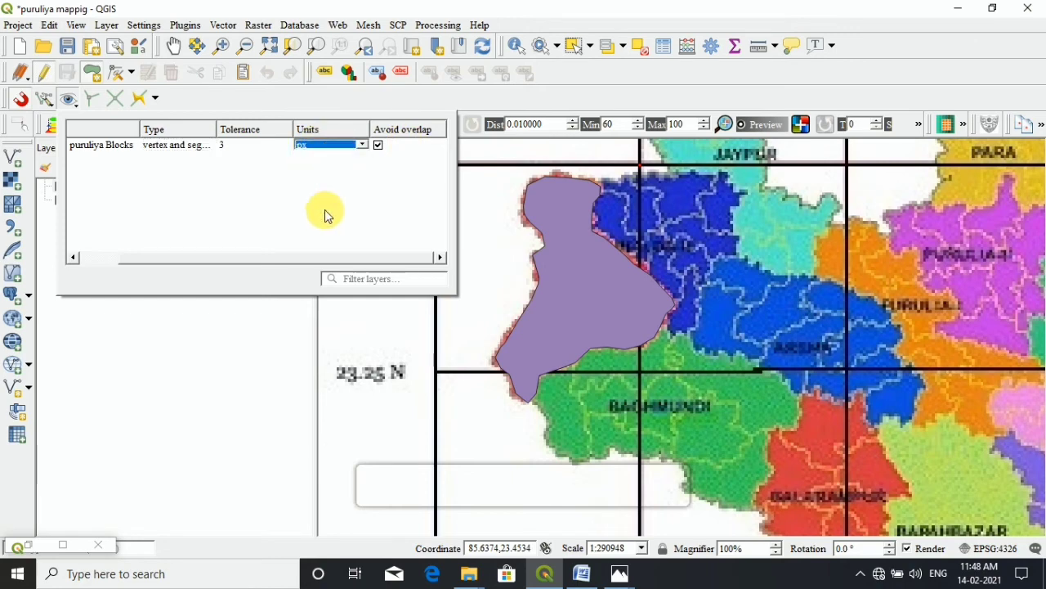
left_click(501, 239)
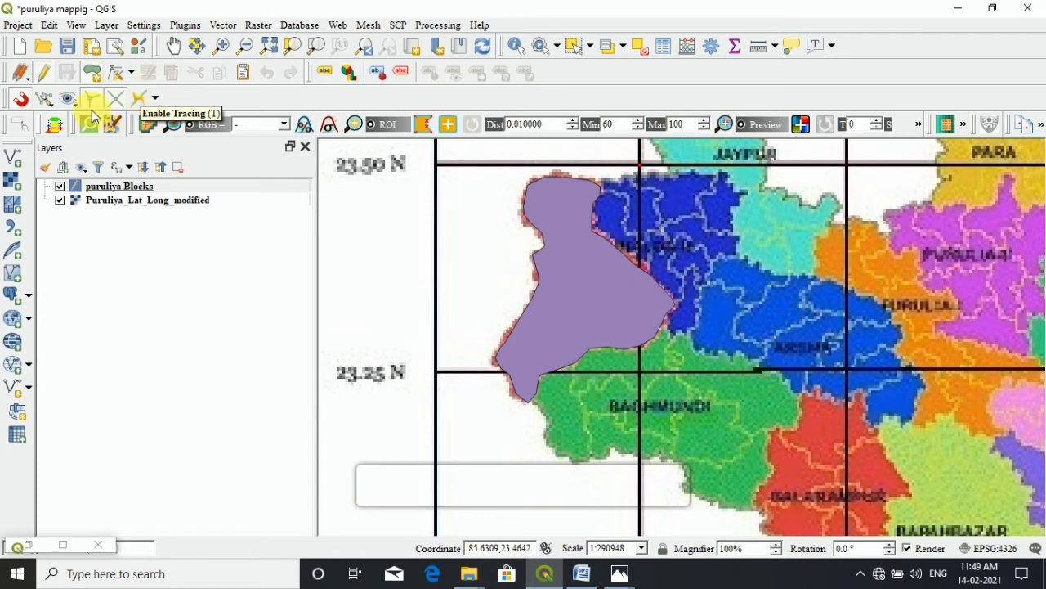
left_click(141, 99)
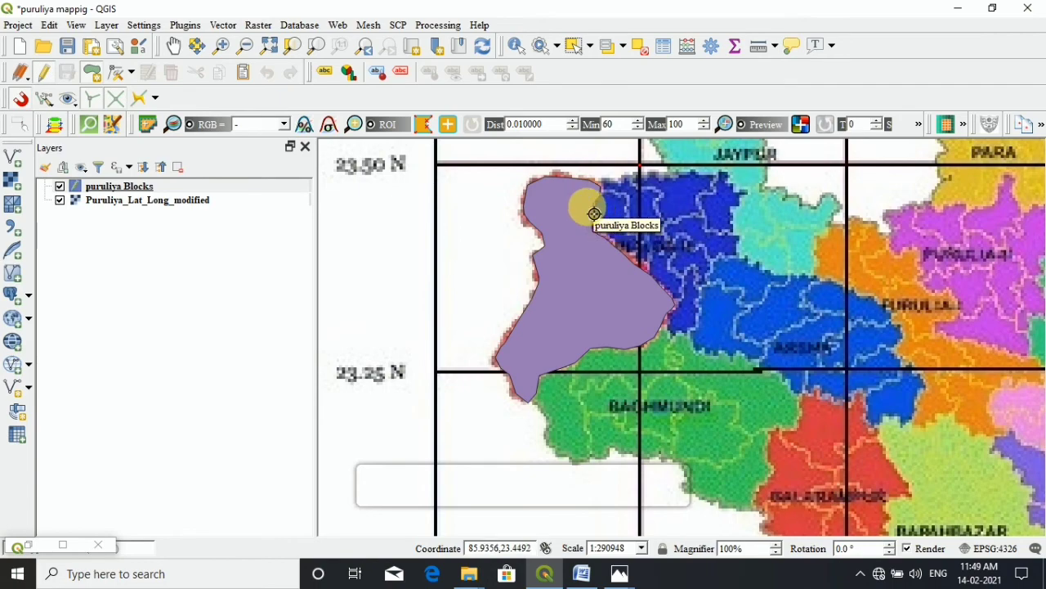
- Trace the dark blue block east of the first polygon, overlapping that polygon along the shared boundary, and finish the shape
scroll(596, 213, "down", 2)
scroll(585, 219, "up", 3)
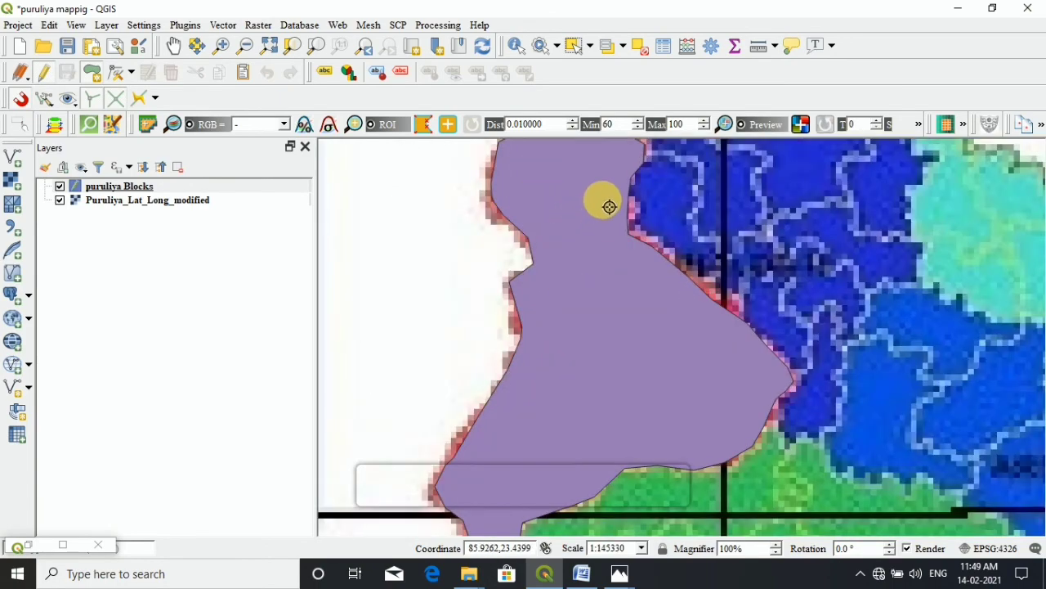
scroll(605, 205, "down", 1)
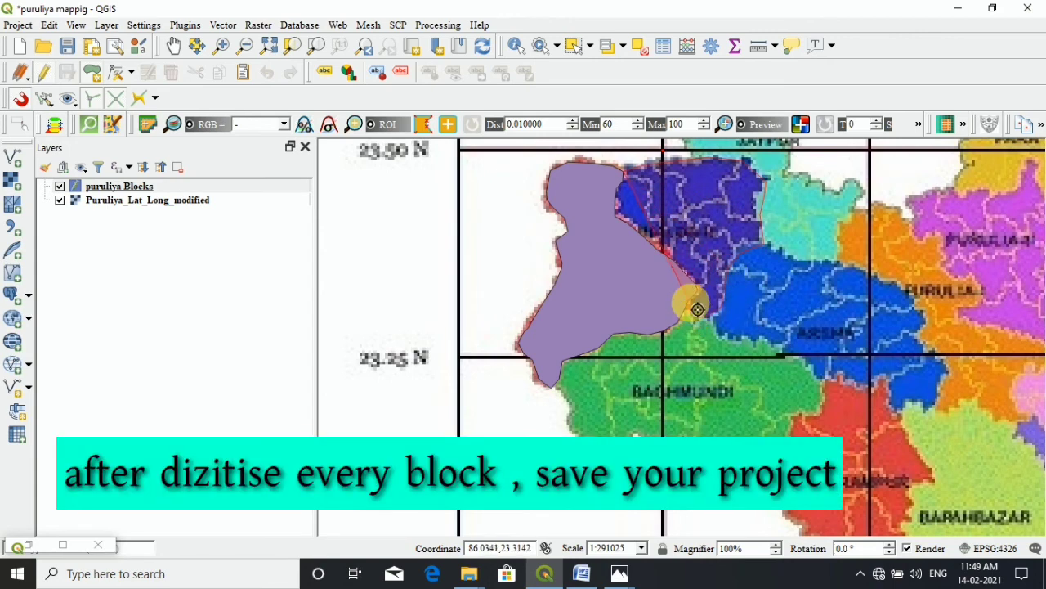
scroll(697, 309, "up", 2)
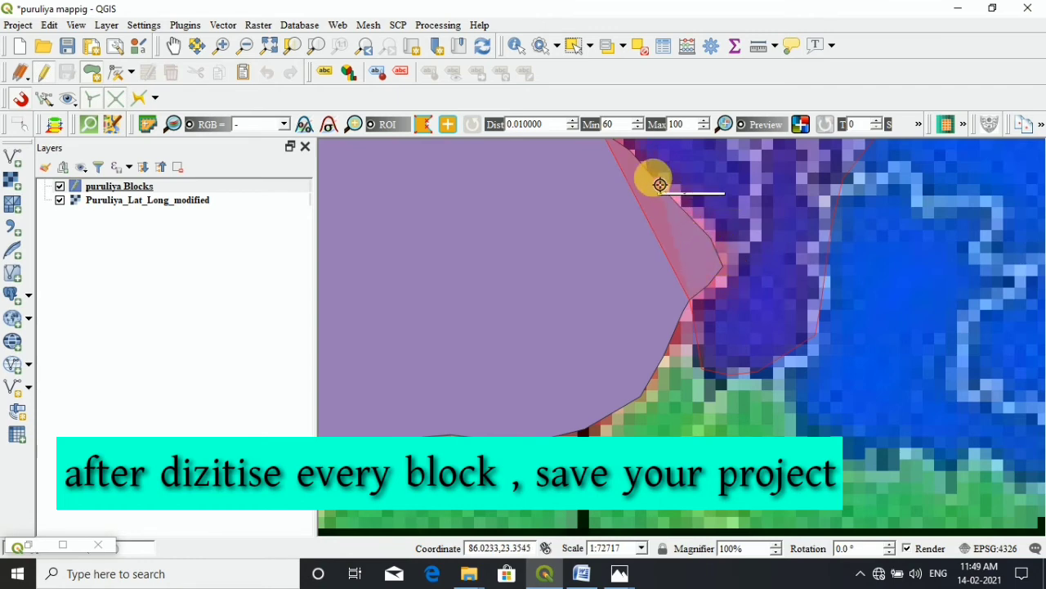
scroll(654, 233, "down", 2)
scroll(624, 227, "up", 1)
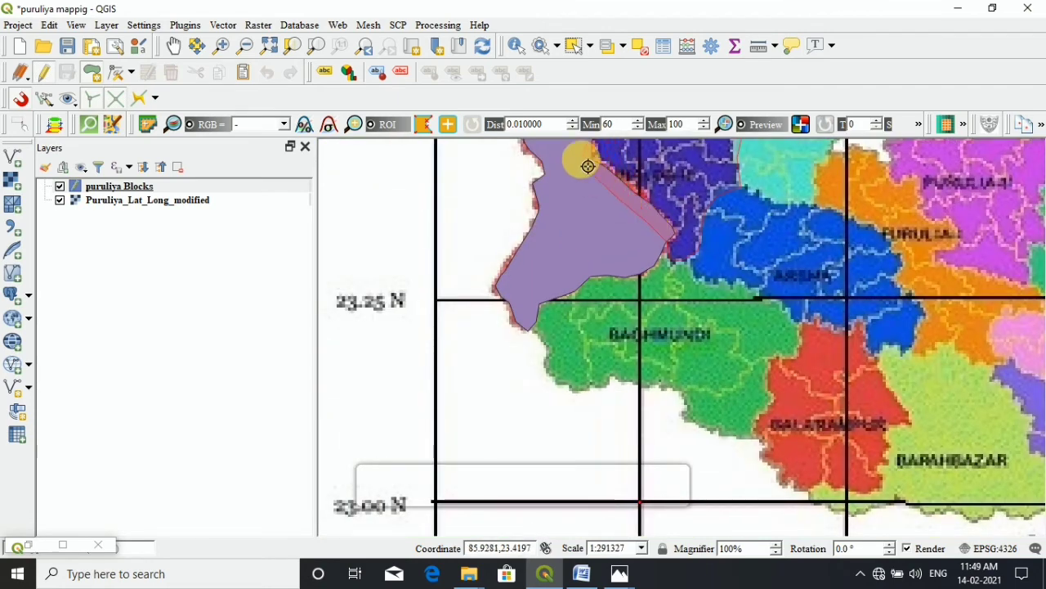
key("Up")
key("Up")
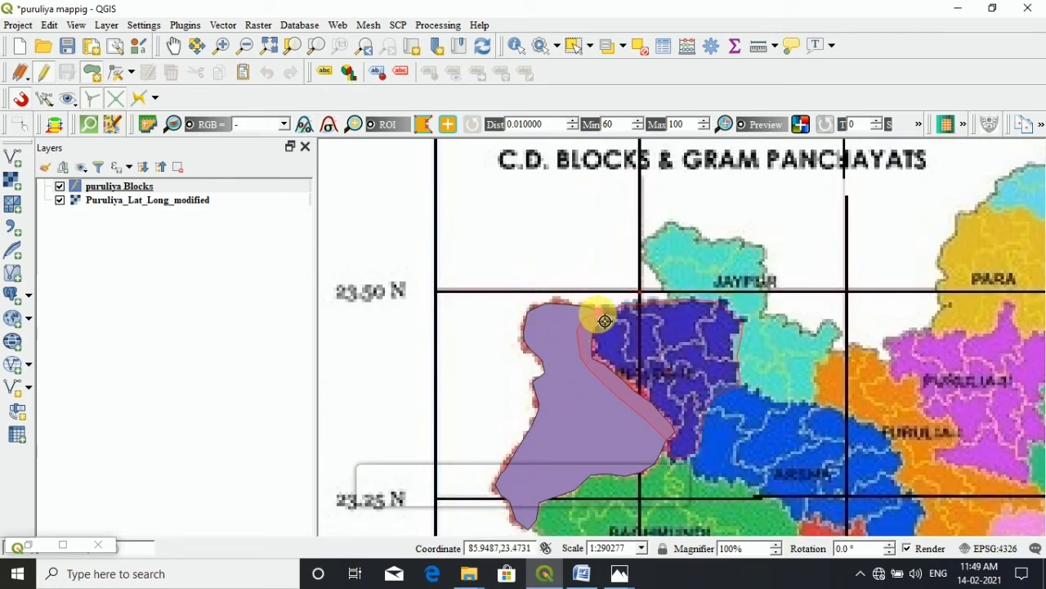
scroll(605, 321, "up", 2)
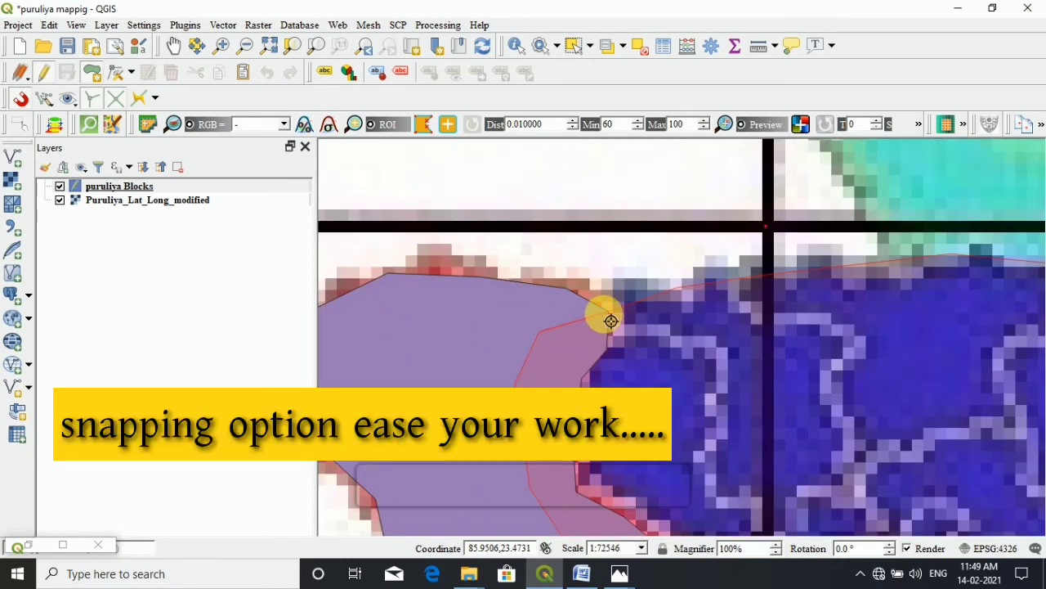
right_click(606, 315)
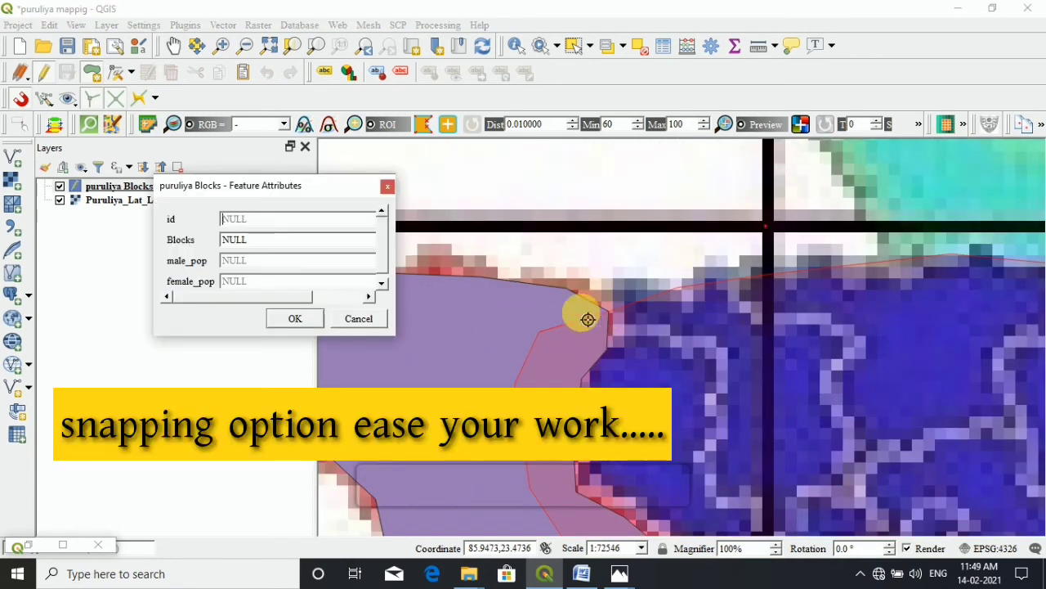
- Give the new polygon id 2 and Blocks value af, and accept the attributes
left_click(331, 221)
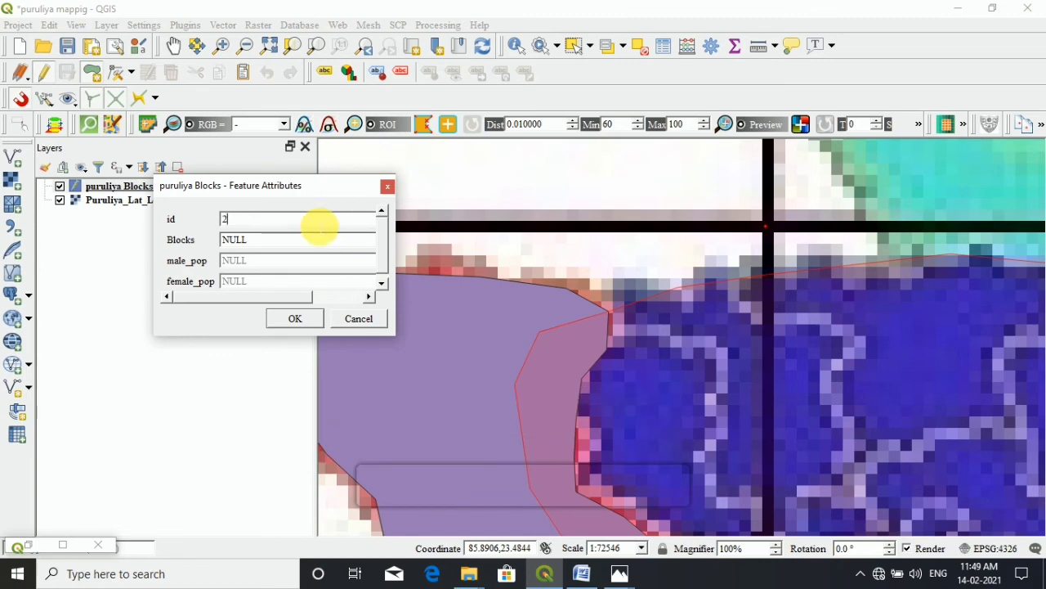
left_click(293, 240)
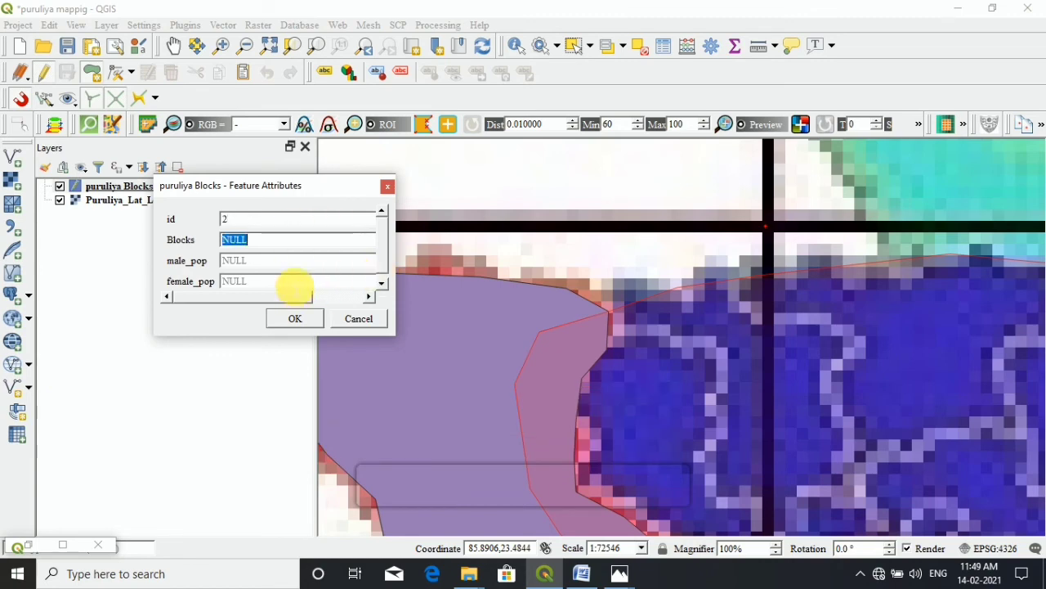
type("af")
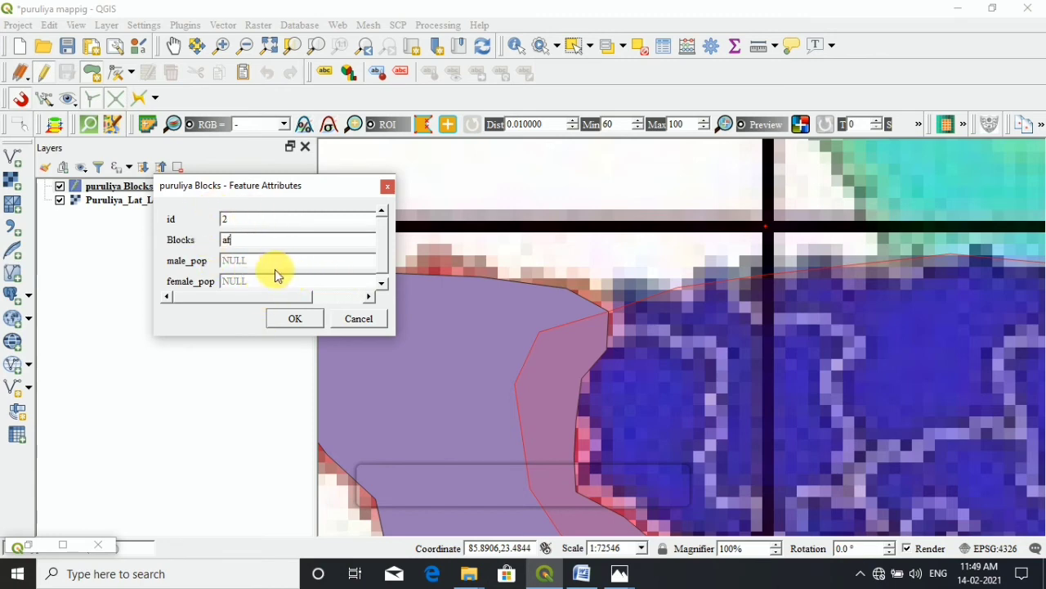
left_click(293, 321)
- Examine the shared boundary between the two block polygons and save the layer edits
scroll(681, 352, "down", 4)
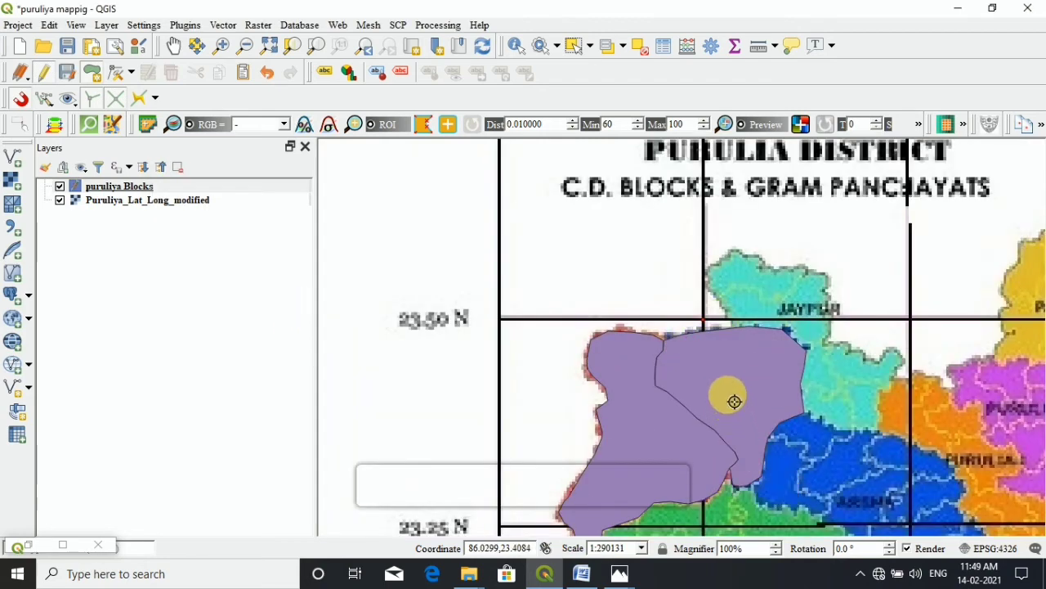
scroll(734, 400, "down", 1)
scroll(728, 409, "up", 1)
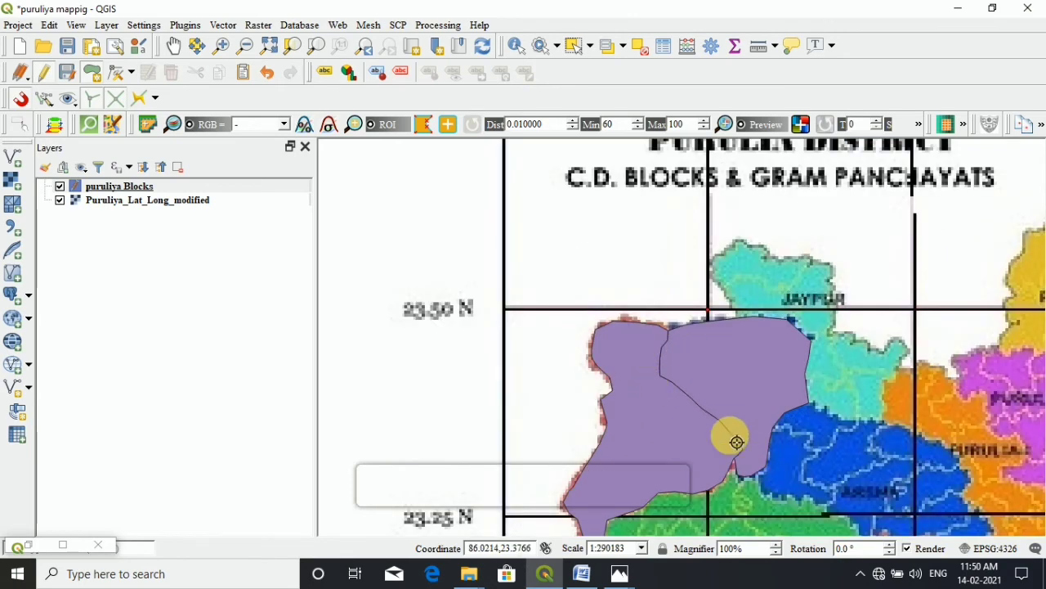
scroll(737, 442, "up", 1)
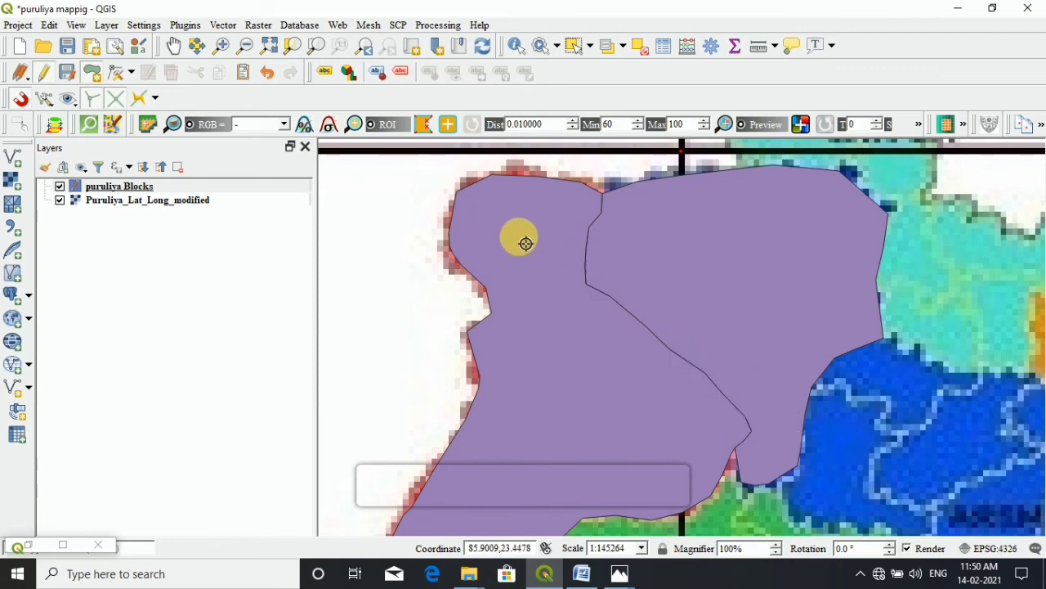
scroll(789, 262, "down", 1)
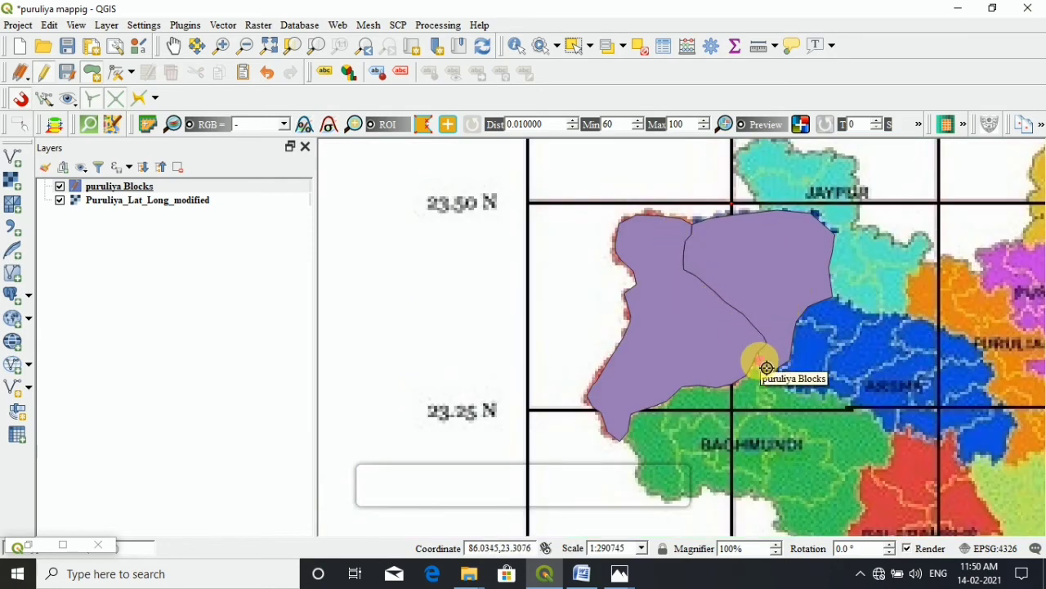
scroll(759, 362, "up", 2)
scroll(766, 367, "down", 2)
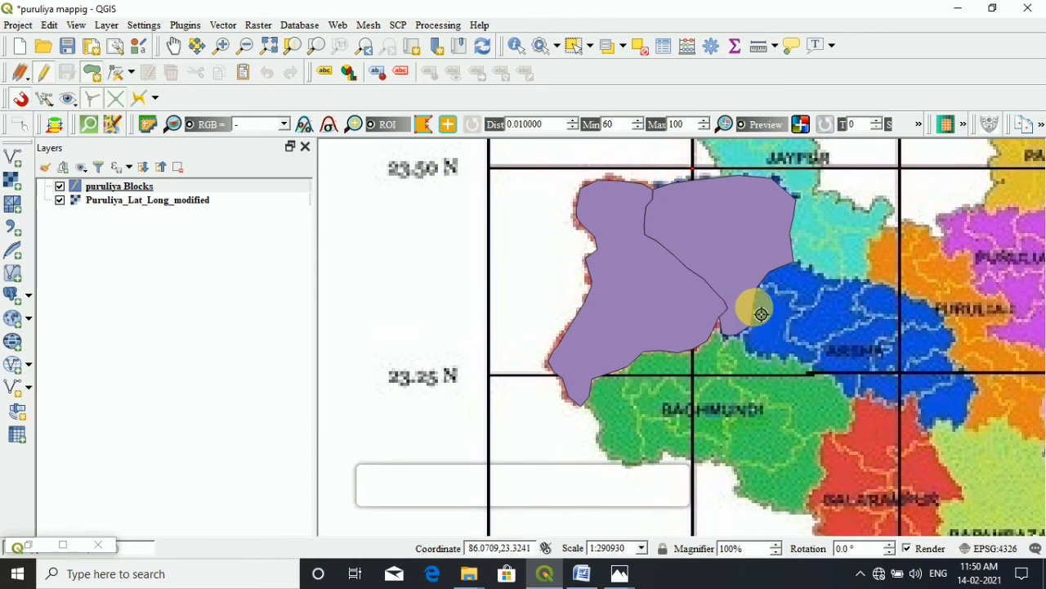
- Start the BAGHMUNDI polygon at its western corner, tracing its northern side so it overlaps both existing polygons and reaches the ARSHA boundary
left_click(582, 405)
left_click(575, 384)
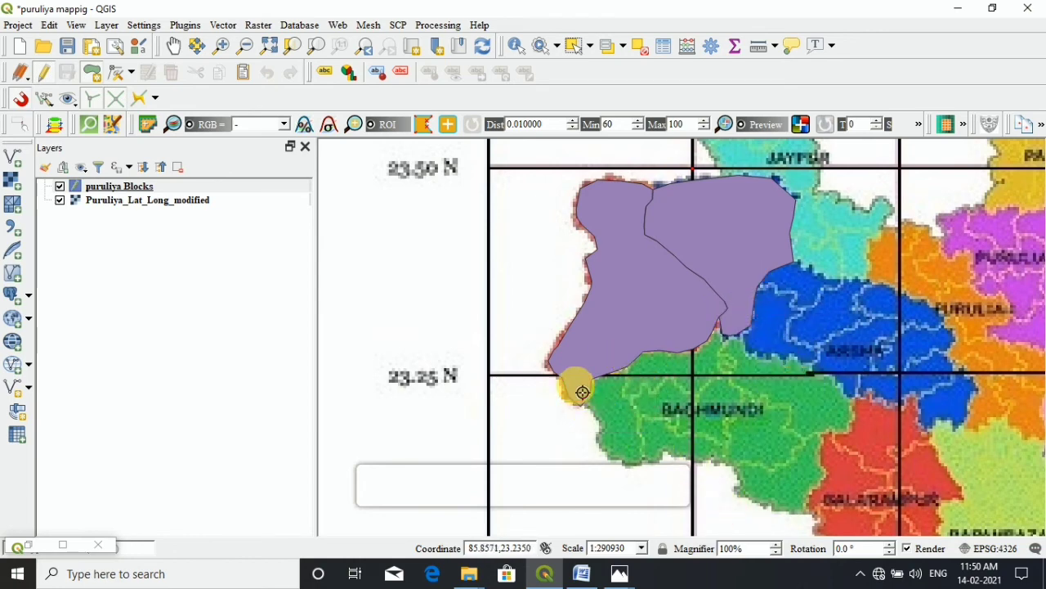
left_click(594, 366)
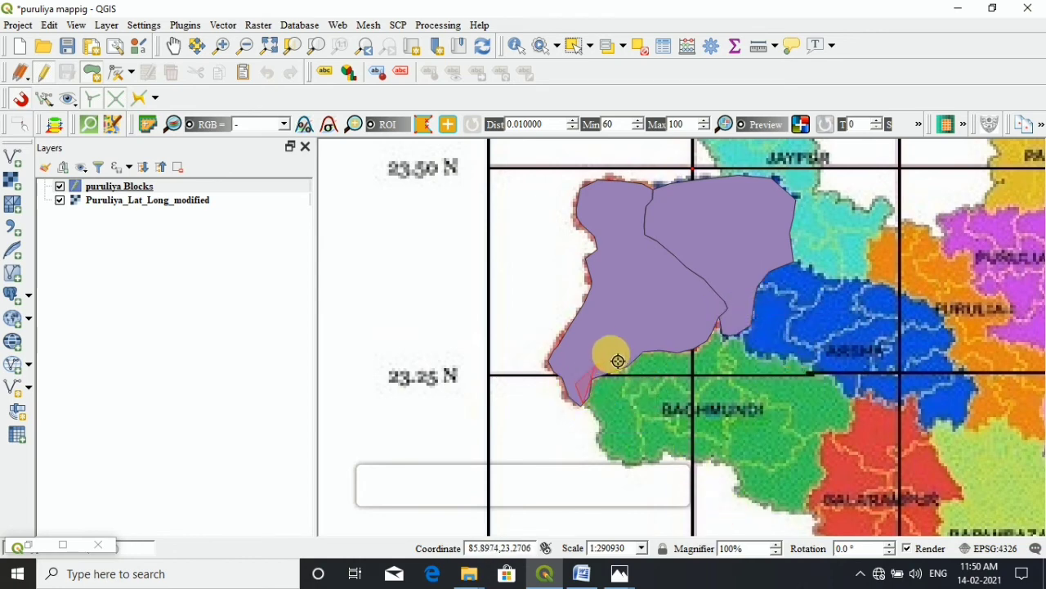
left_click(725, 304)
scroll(749, 339, "up", 2)
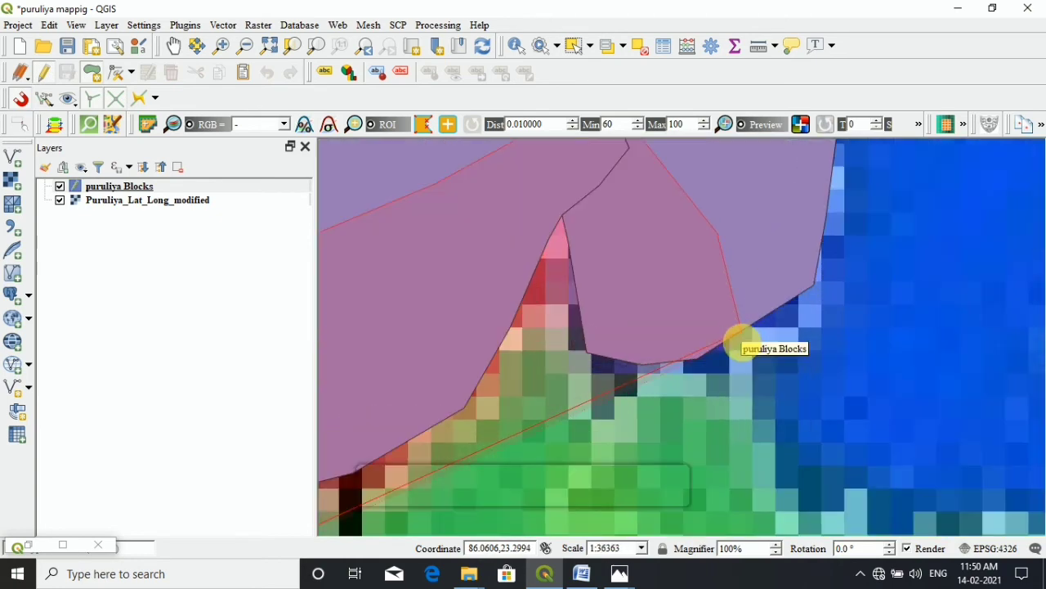
left_click(746, 343)
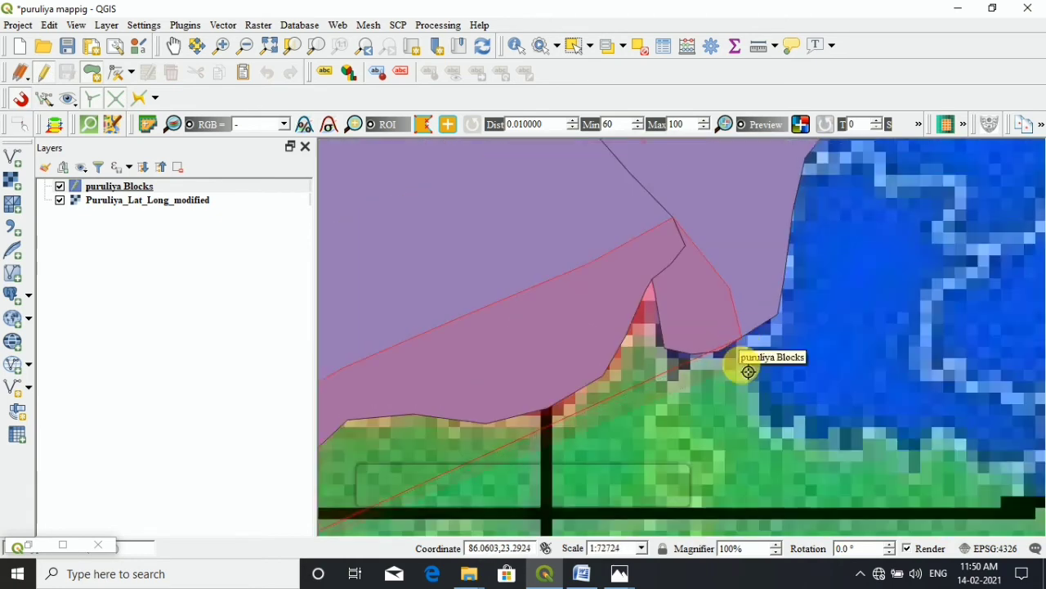
left_click(759, 380)
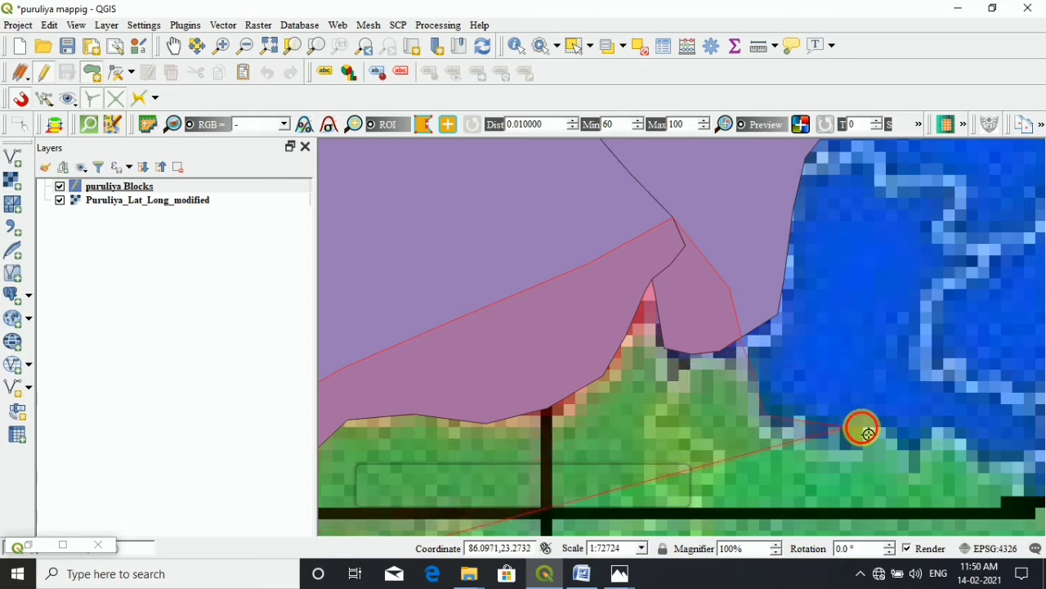
- Trace BAGHMUNDI's remaining eastern and southern boundary back to the starting corner and finish the polygon
scroll(862, 429, "down", 2)
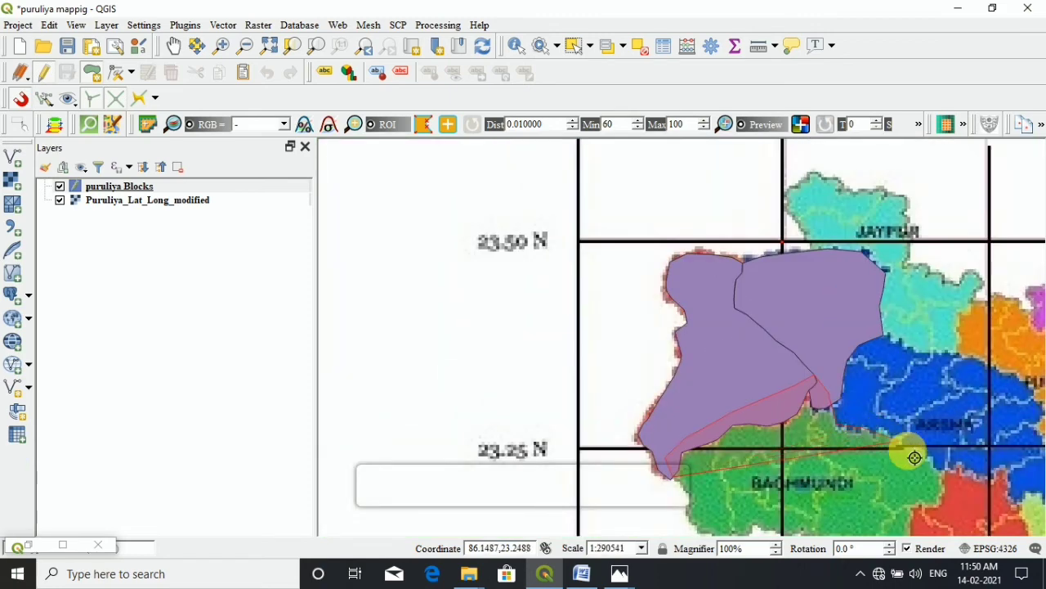
key("Down")
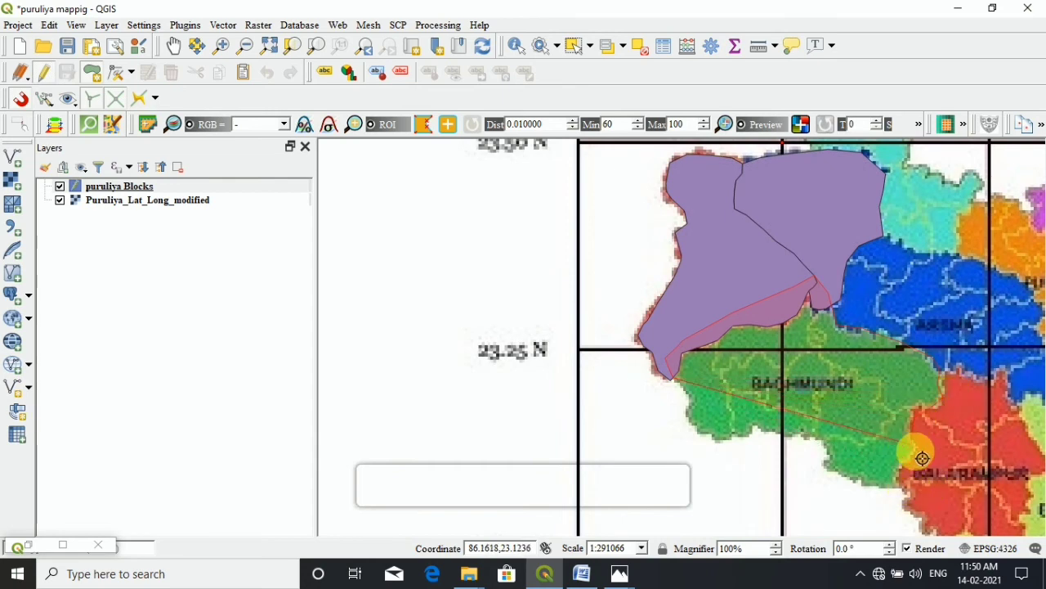
left_click(891, 488)
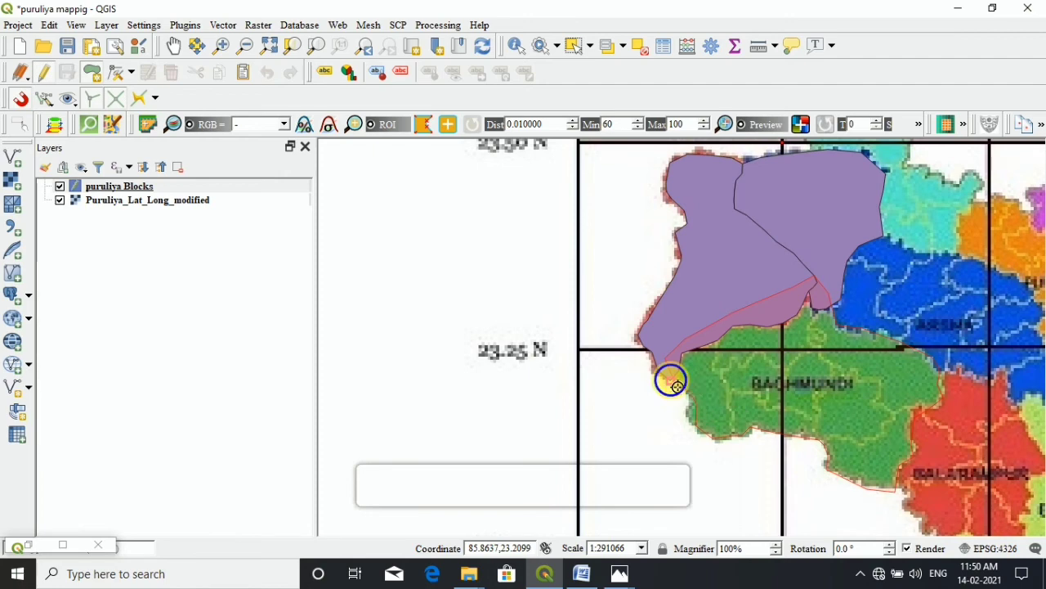
right_click(671, 380)
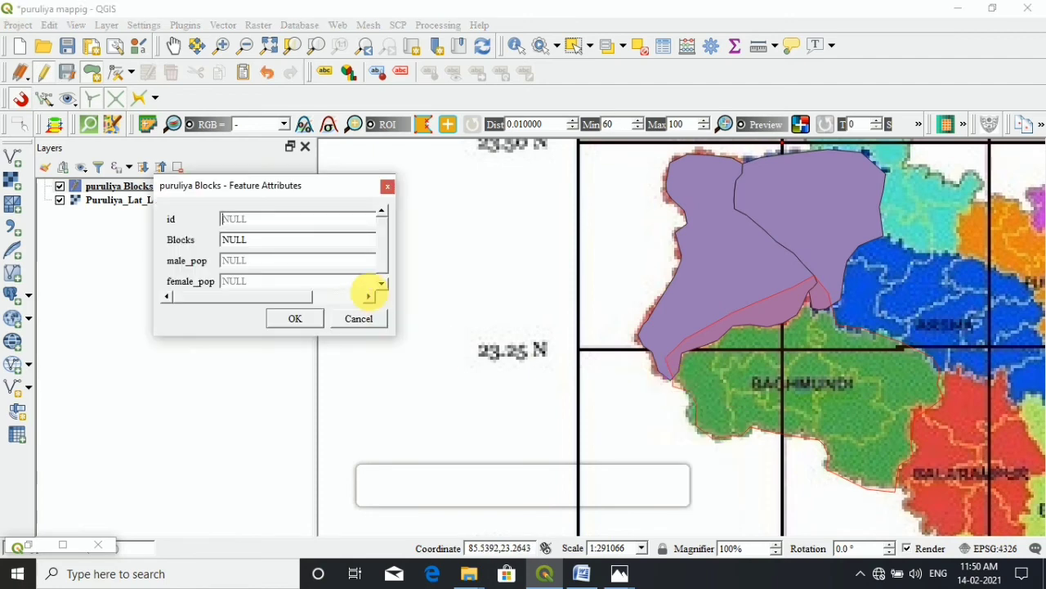
- Give the BAGHMUNDI polygon id 3 and Blocks value as, and accept the attributes
type("3")
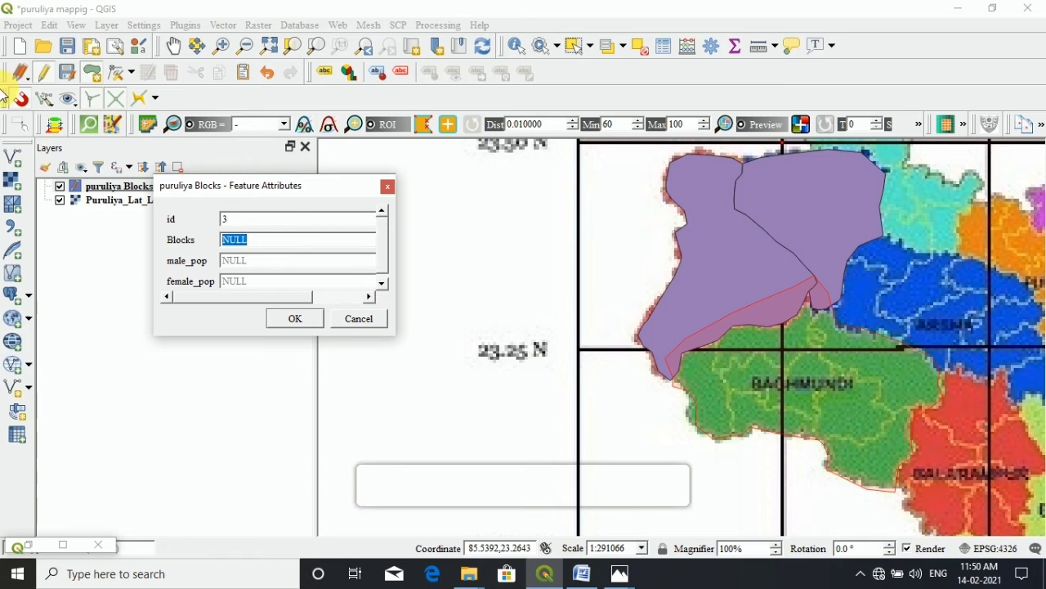
type("as")
left_click(292, 318)
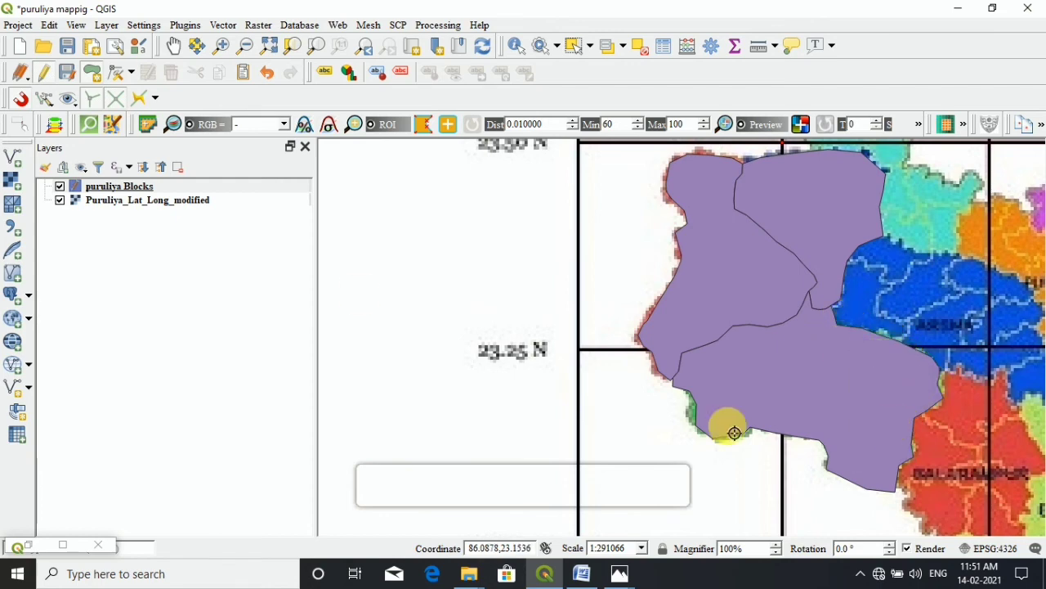
- Save the puruliya Blocks layer edits and inspect the three block polygons against the underlying district map
left_click(67, 76)
scroll(797, 310, "down", 2)
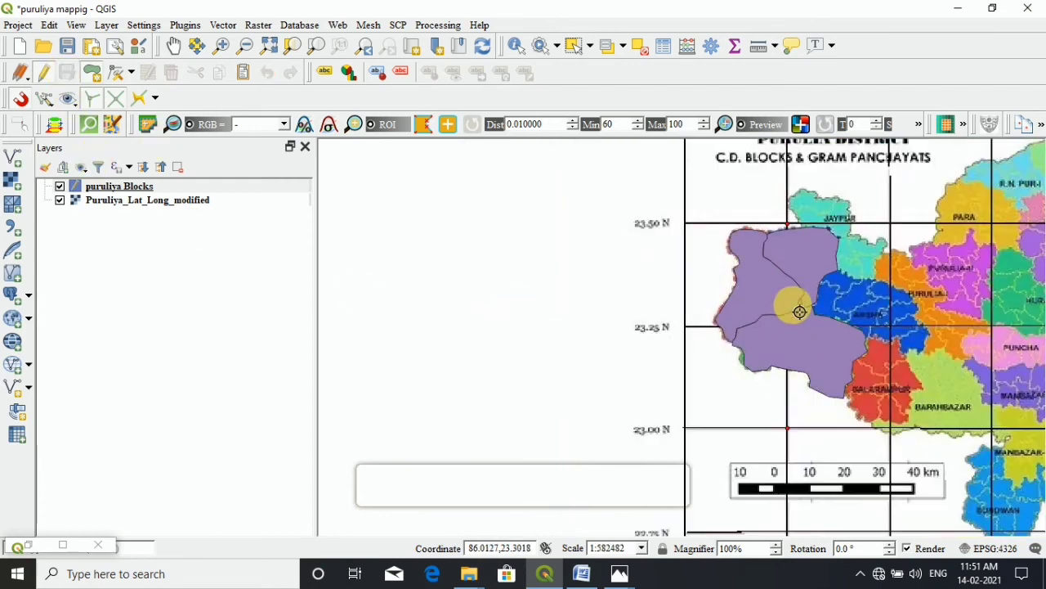
scroll(743, 304, "up", 1)
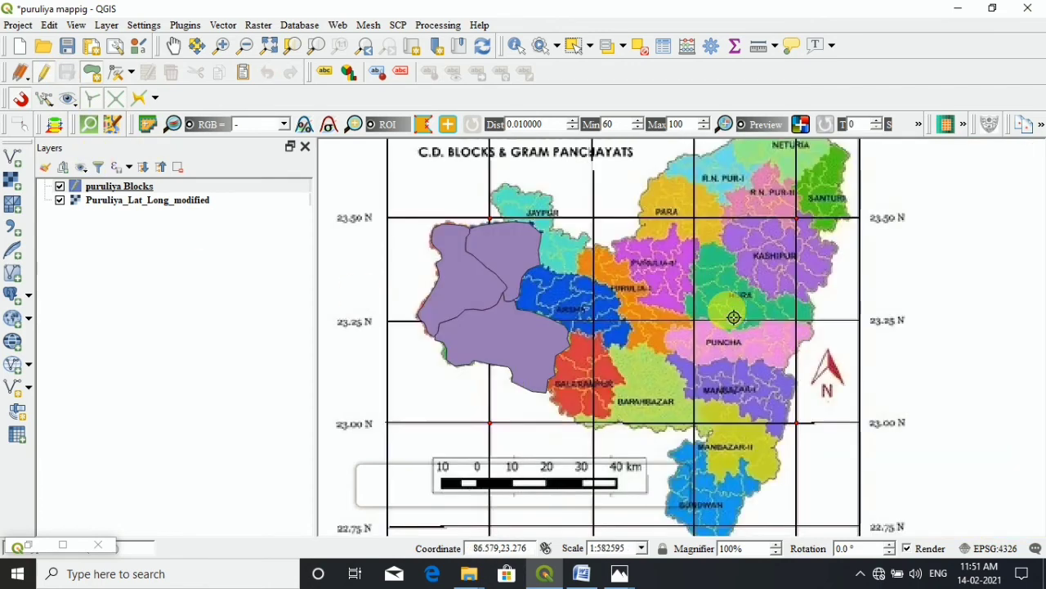
scroll(734, 317, "down", 1)
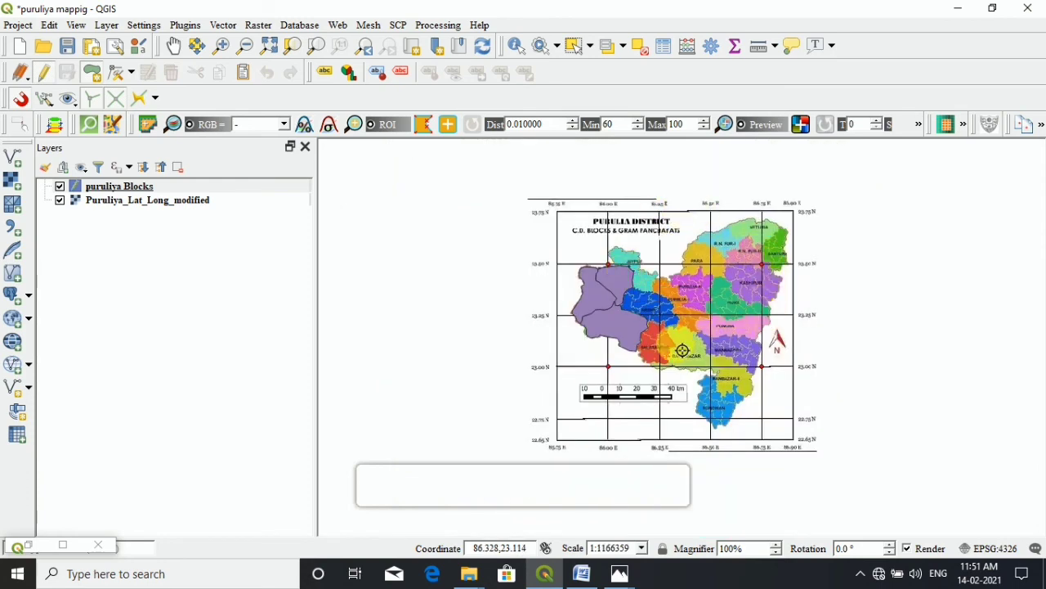
scroll(628, 307, "up", 1)
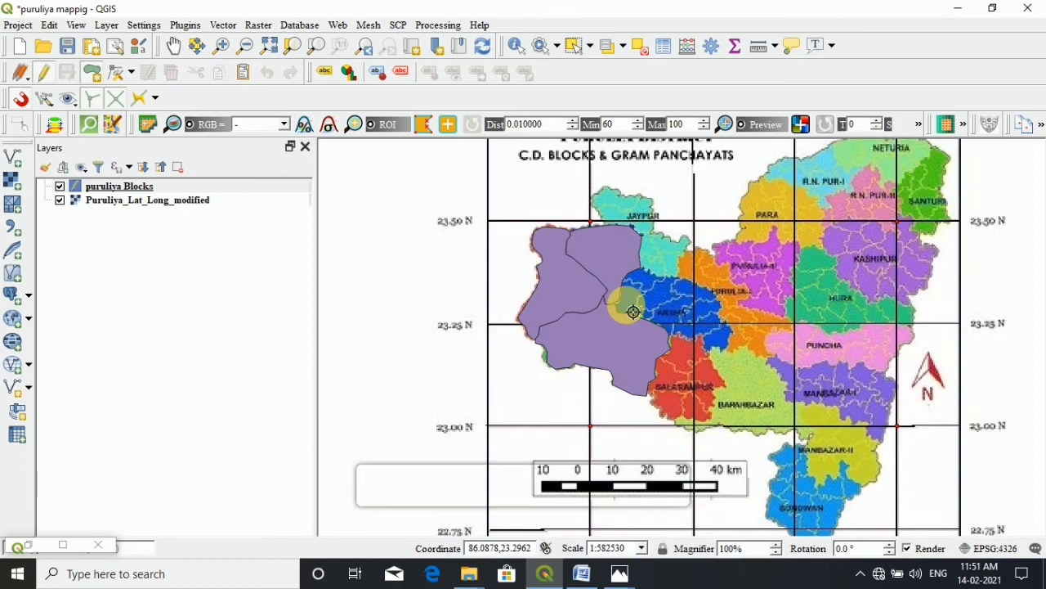
scroll(623, 310, "up", 1)
scroll(620, 317, "down", 1)
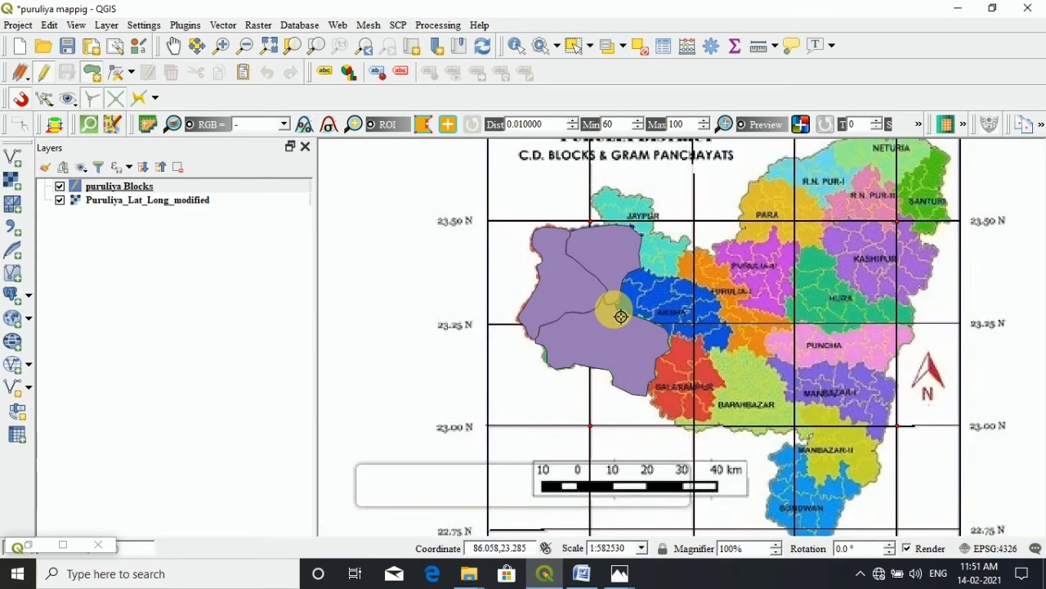
scroll(620, 317, "up", 2)
scroll(612, 309, "down", 1)
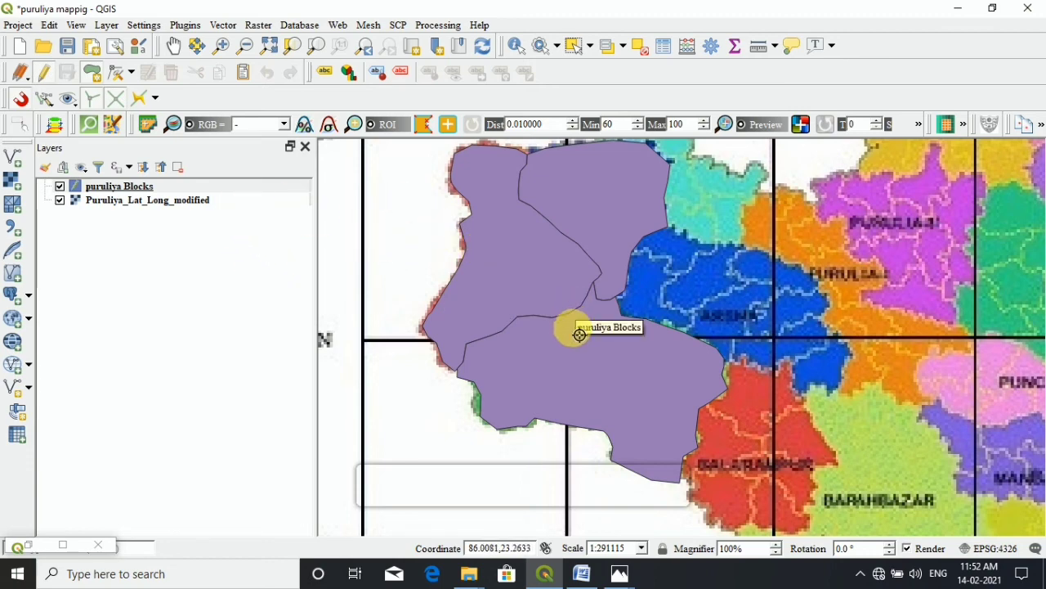
- Open the attribute table of the puruliya Blocks layer and place it beside the digitized polygons
left_click(141, 190)
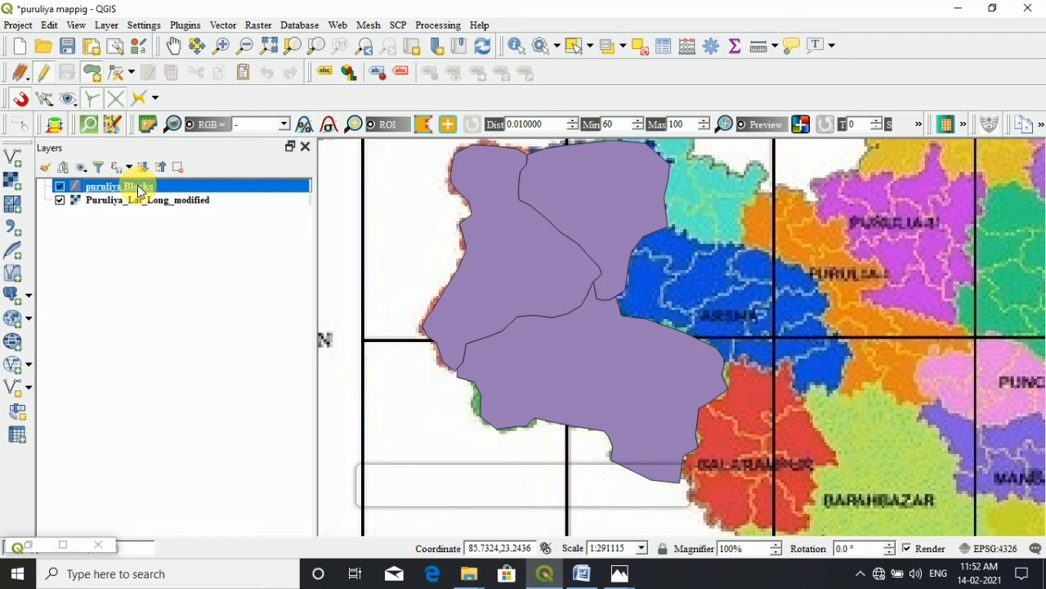
right_click(141, 190)
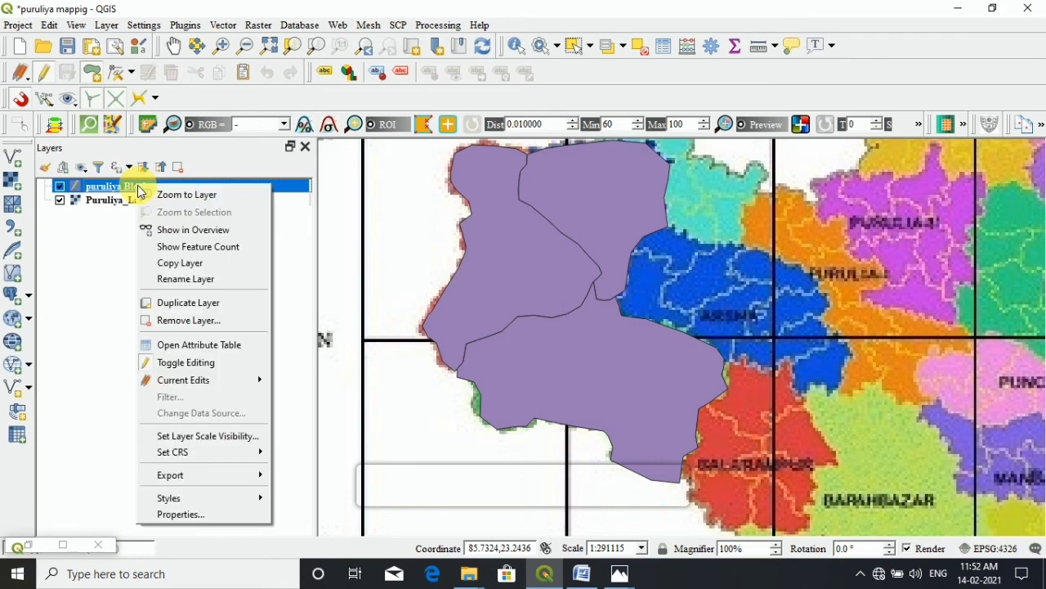
left_click(208, 347)
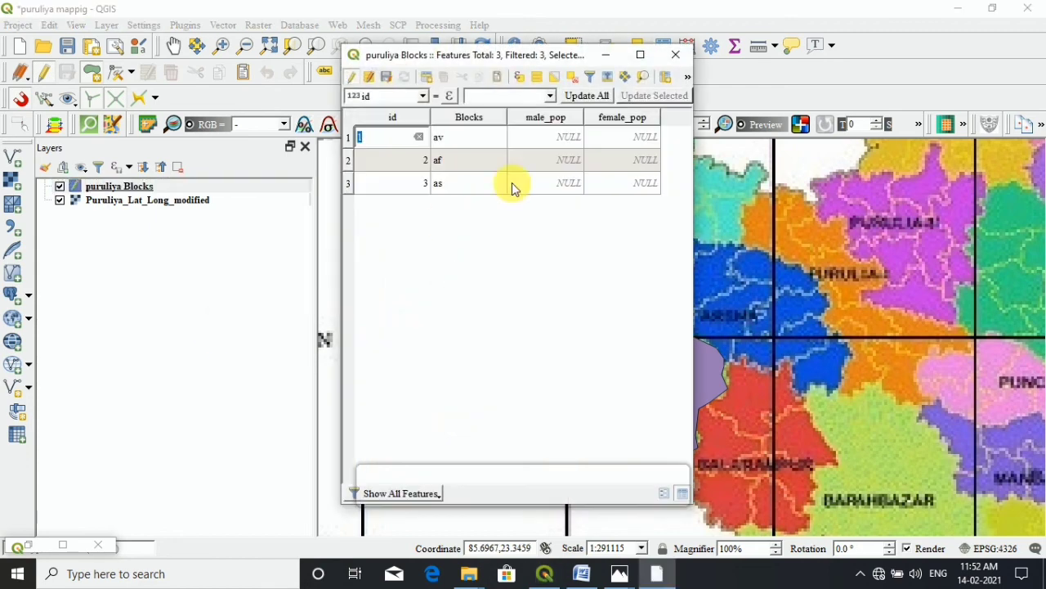
left_click(641, 54)
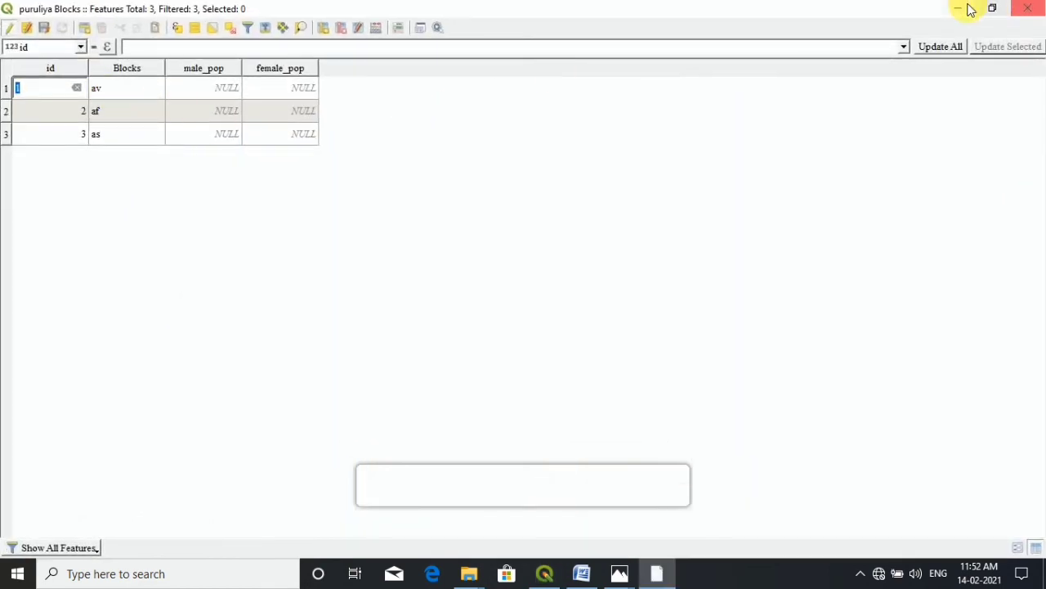
left_click(992, 7)
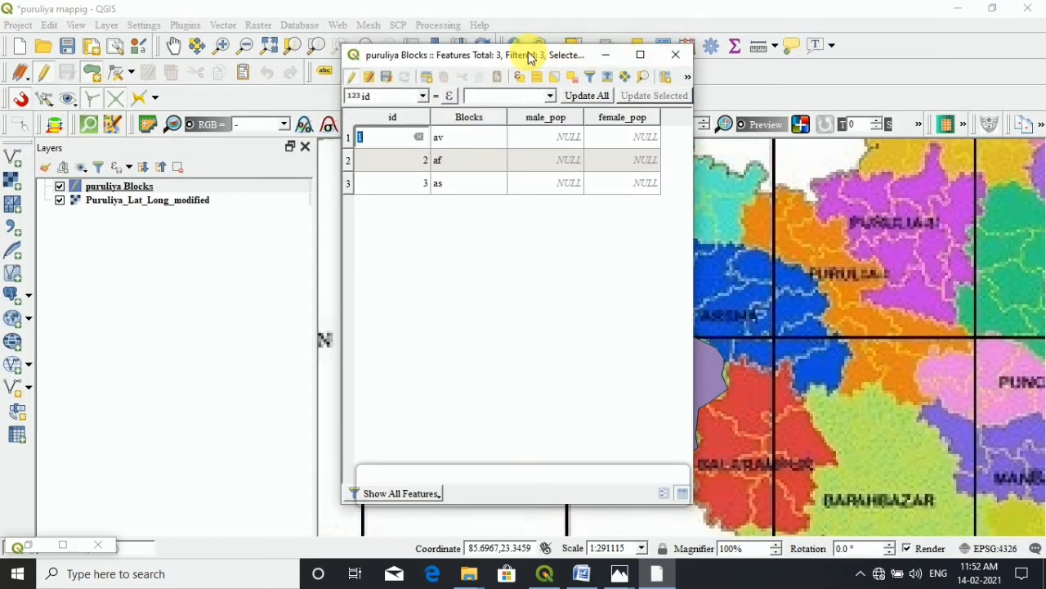
left_click_drag(532, 52, 922, 59)
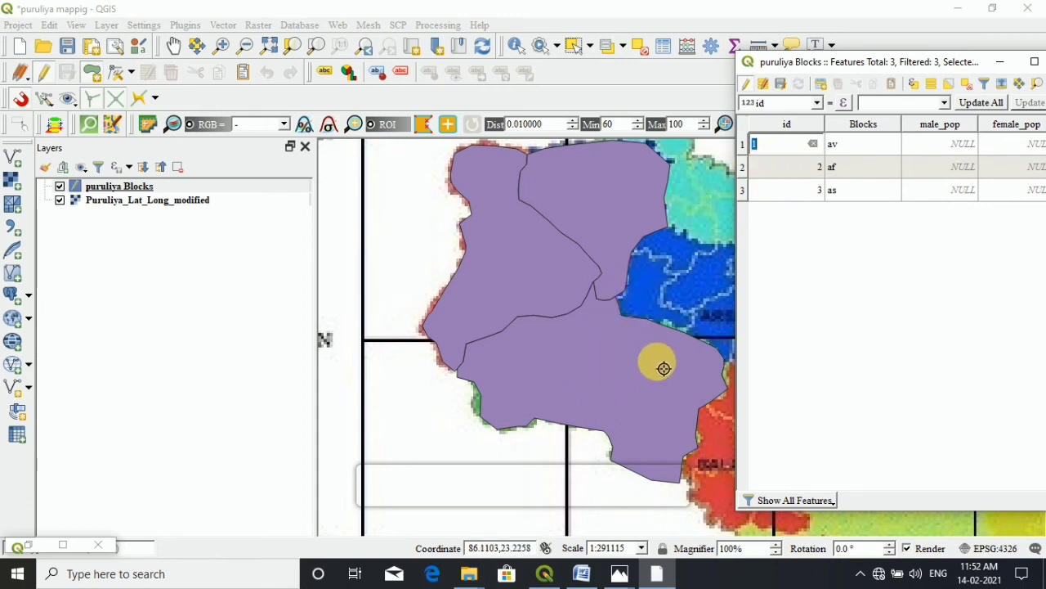
- Delete the BAGHMUNDI polygon's record with id 3 from the attribute table and save the edits
left_click(742, 190)
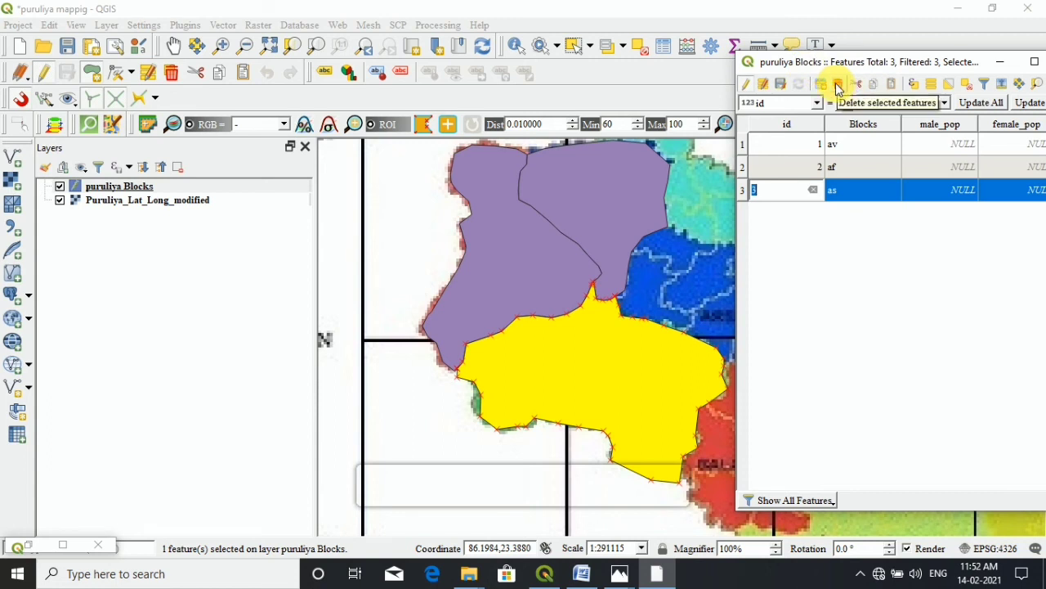
left_click(837, 86)
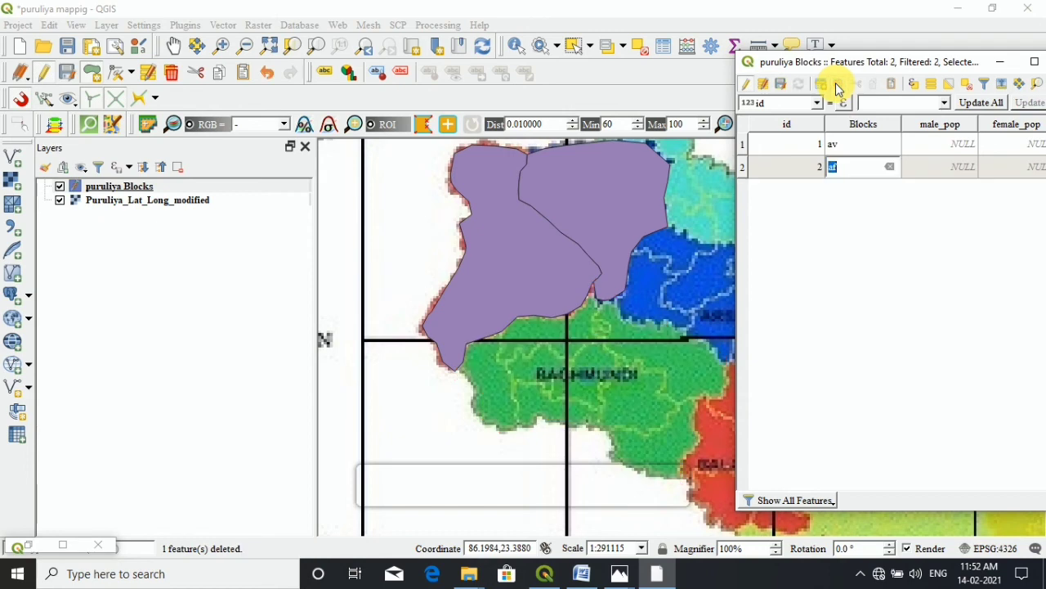
left_click(781, 86)
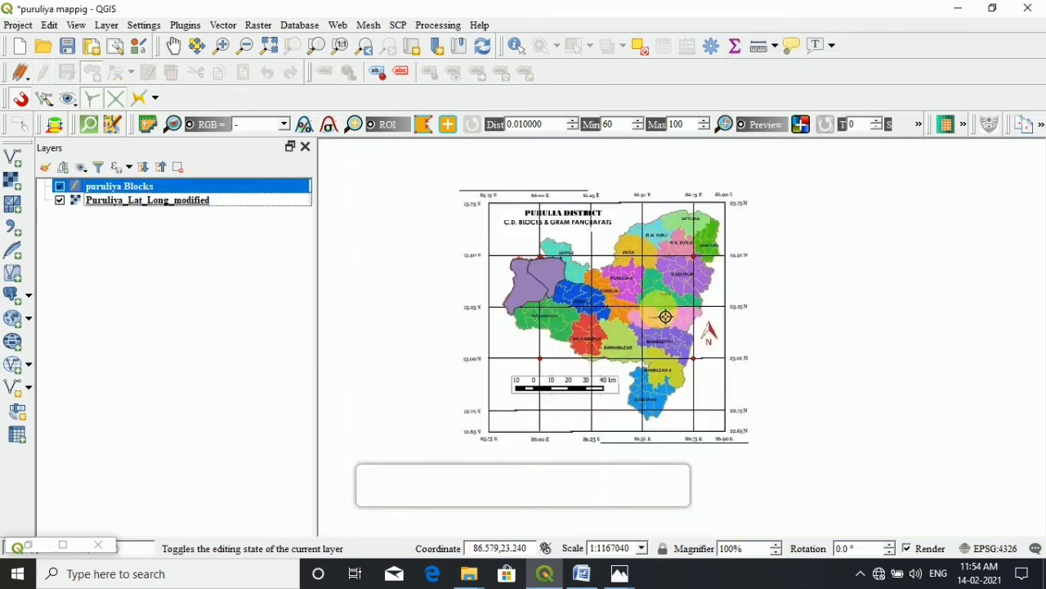
scroll(666, 314, "up", 1)
scroll(666, 317, "down", 1)
scroll(602, 299, "up", 1)
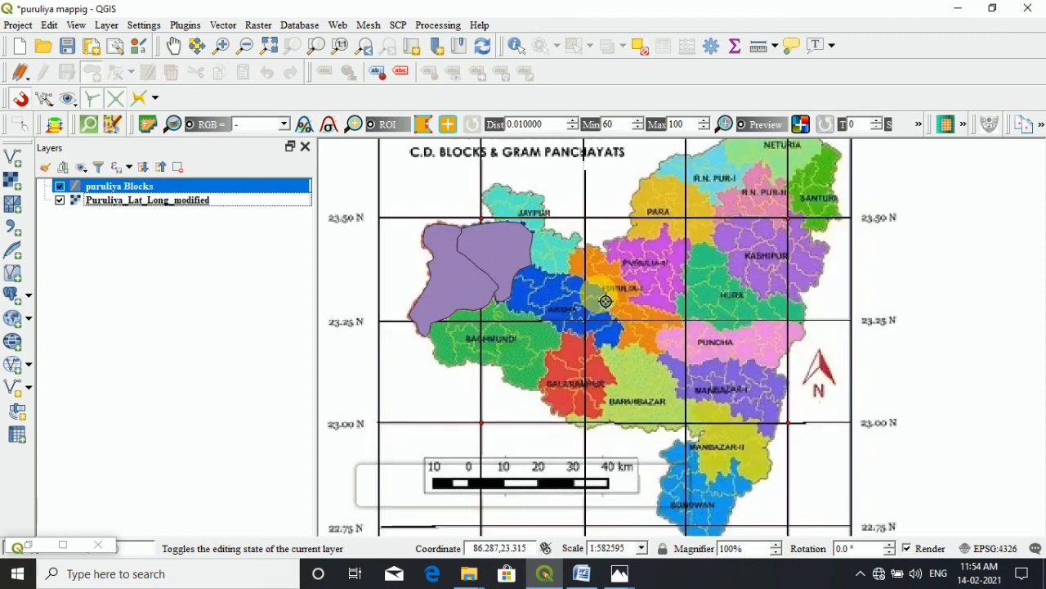
scroll(602, 299, "down", 1)
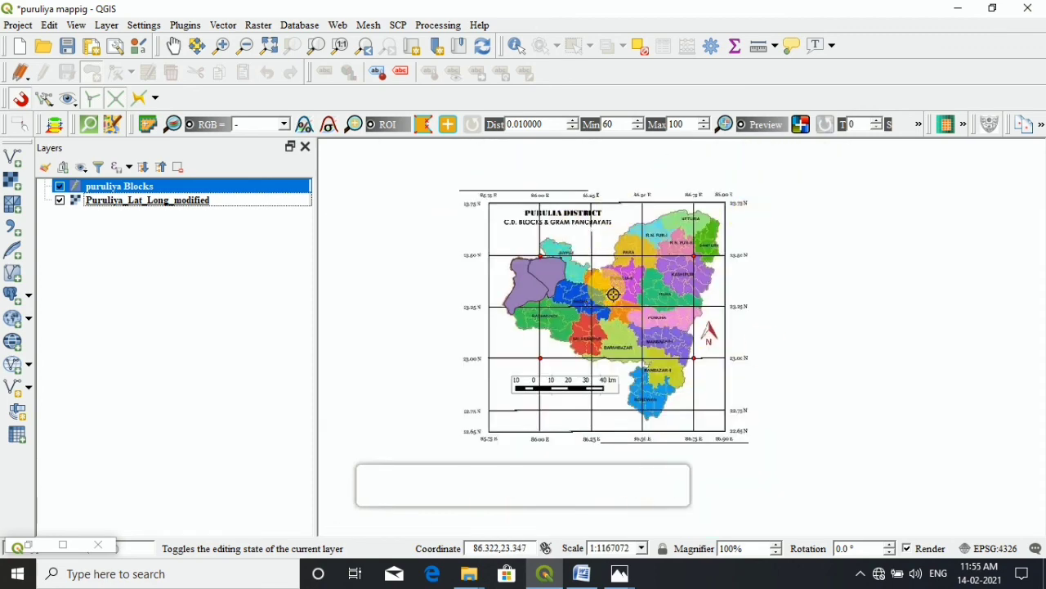
scroll(613, 294, "down", 7)
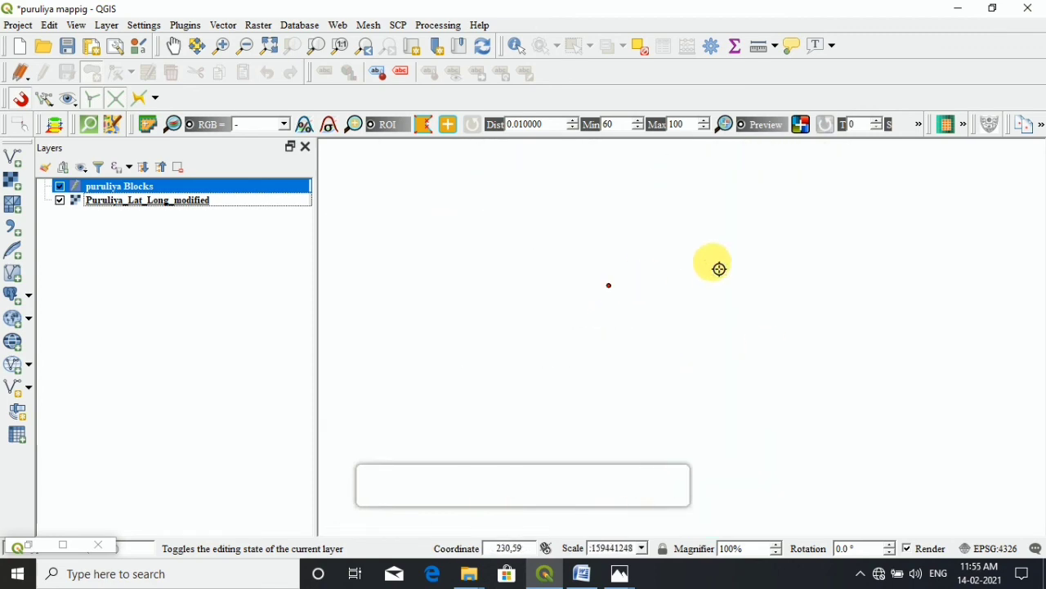
scroll(719, 268, "down", 3)
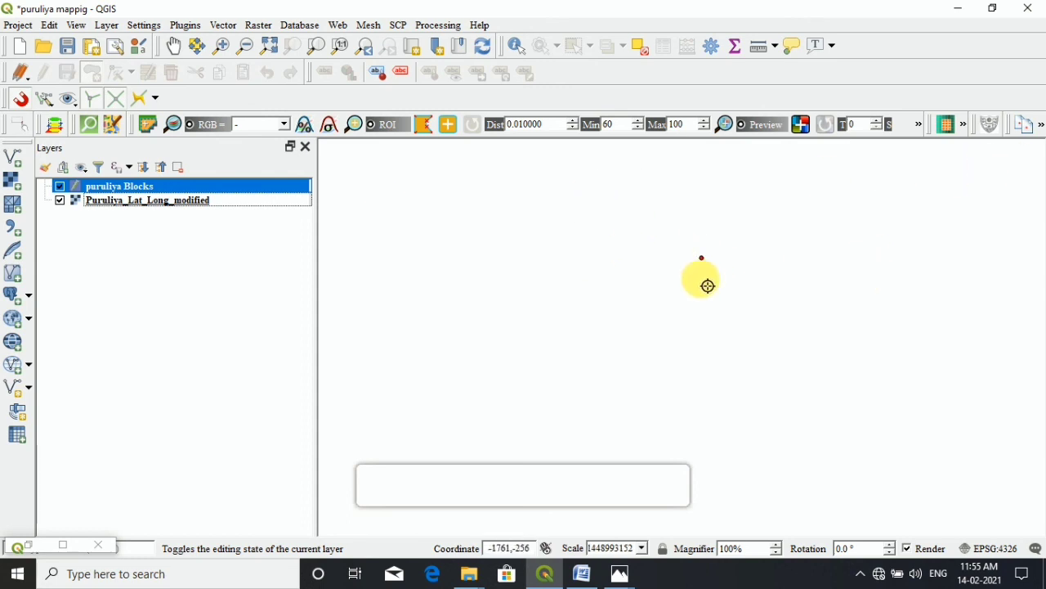
scroll(732, 155, "up", 3)
scroll(729, 165, "up", 5)
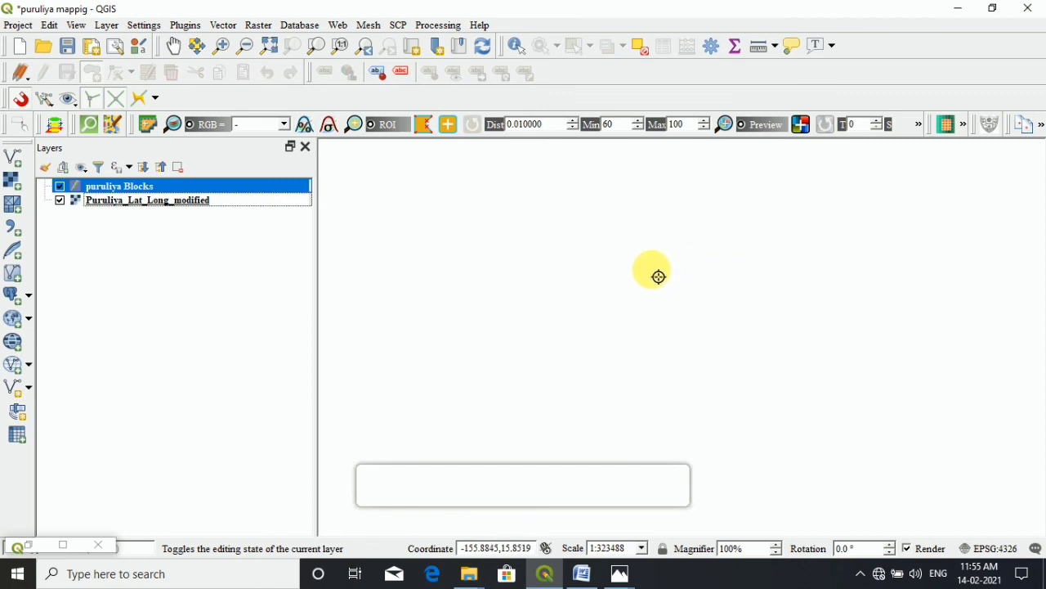
- Bring the map back by zooming to the puruliya Blocks layer and to the full Puruliya_Lat_Long_modified raster
left_click(142, 192)
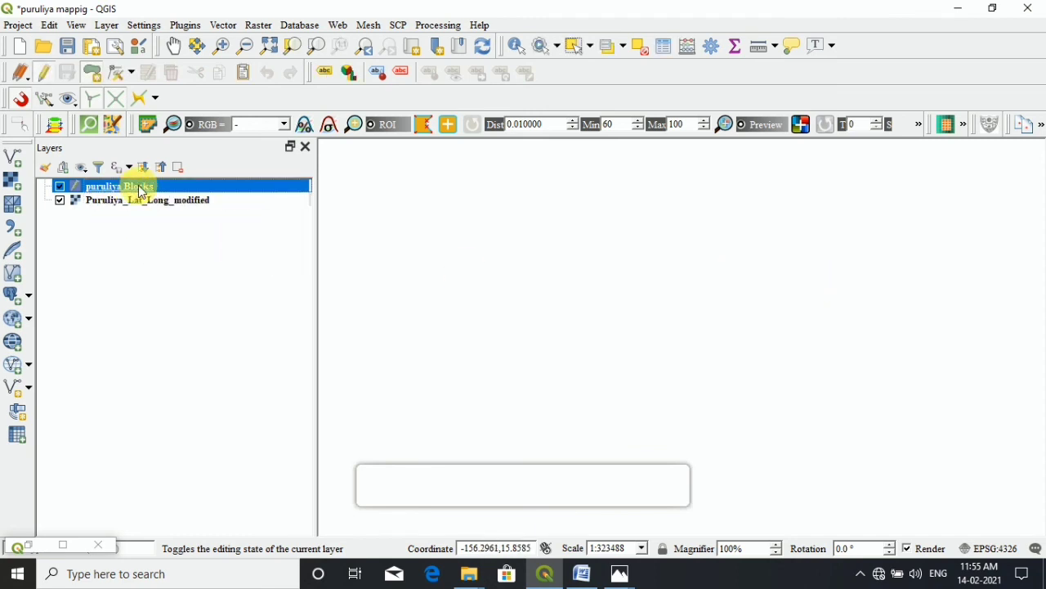
right_click(141, 191)
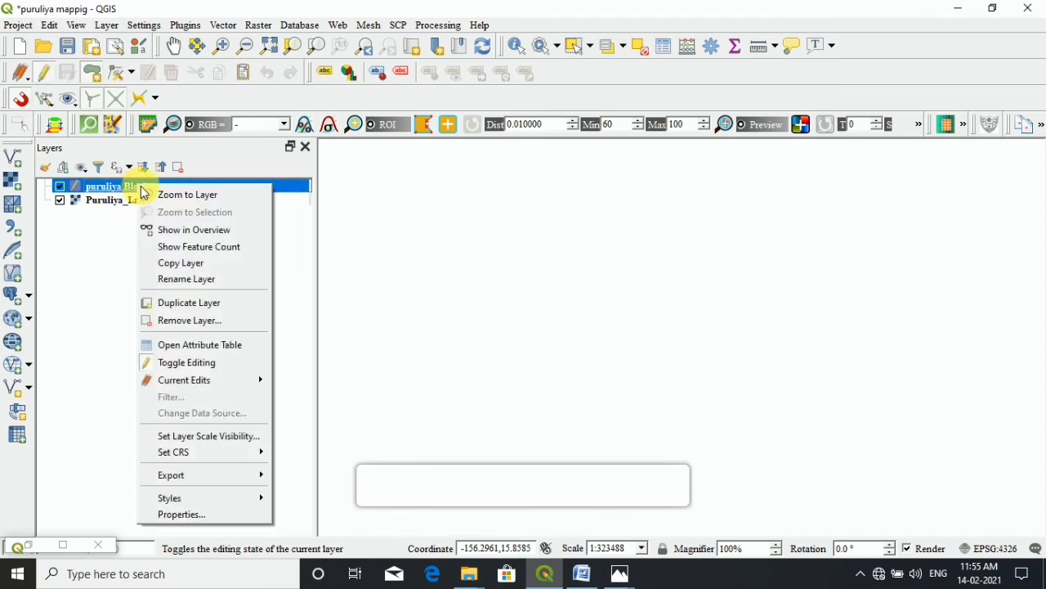
left_click(166, 197)
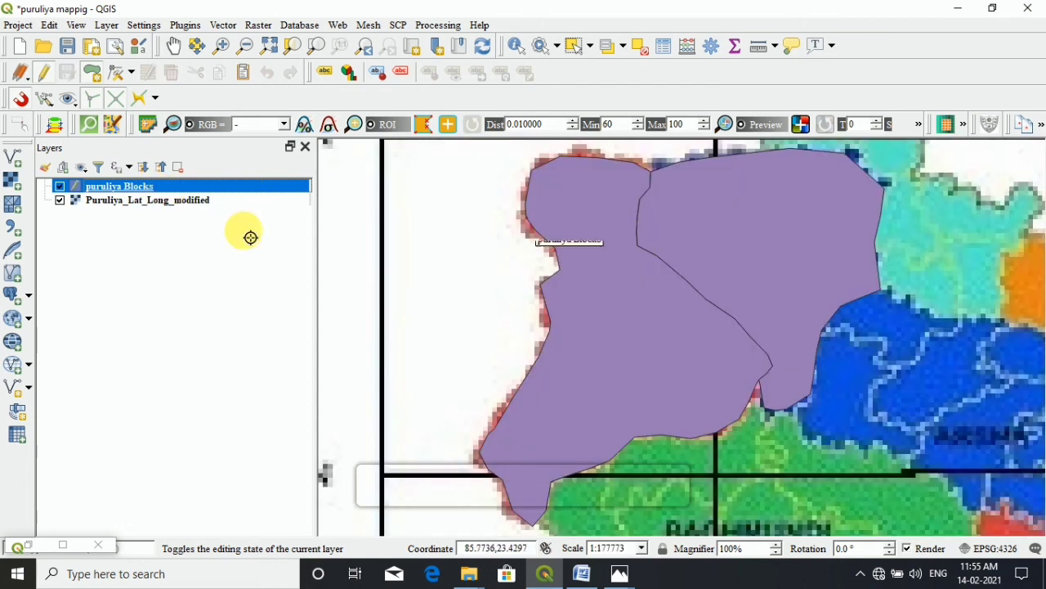
left_click(199, 204)
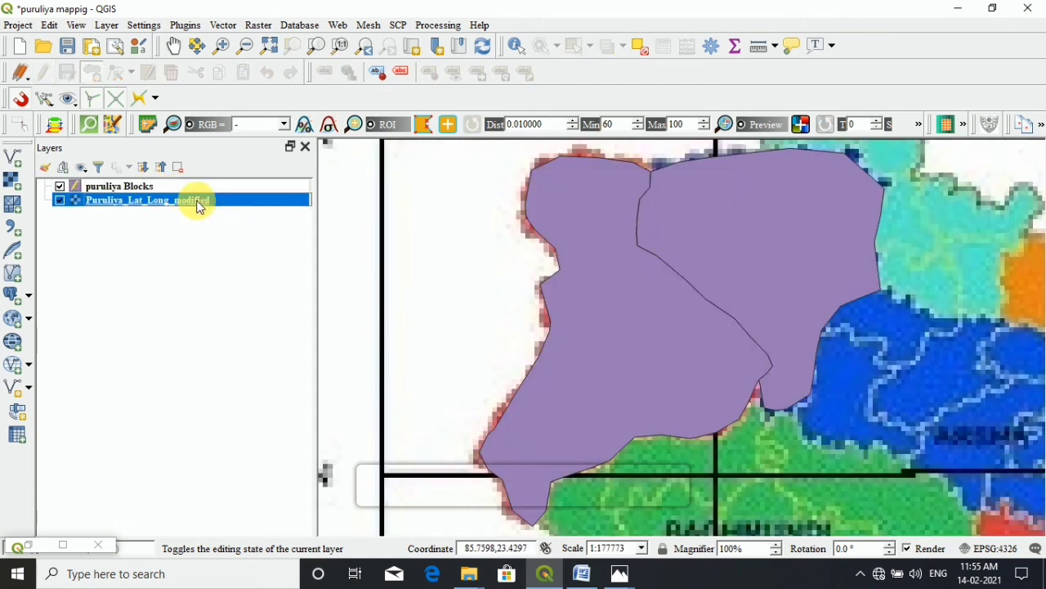
right_click(198, 204)
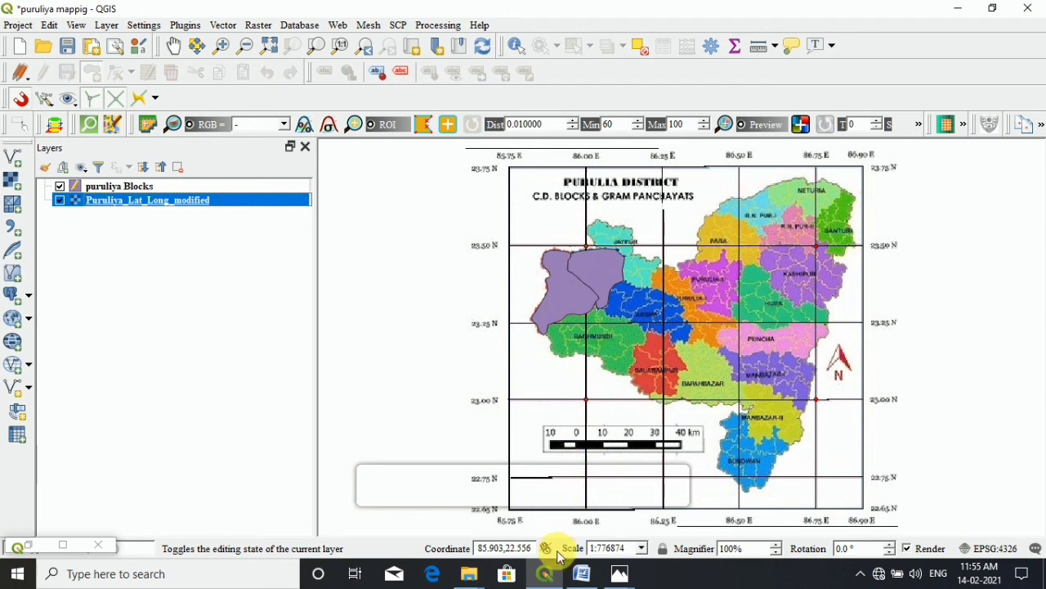
- Restore the minimized Georeferencer window and close it, returning to the district map
mouse_move(555, 577)
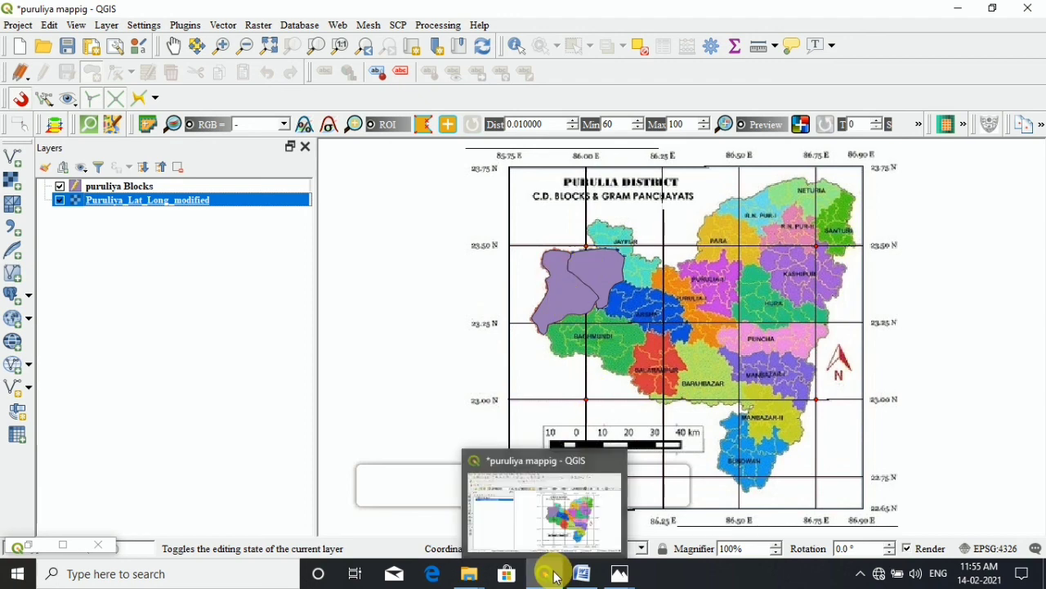
left_click(45, 549)
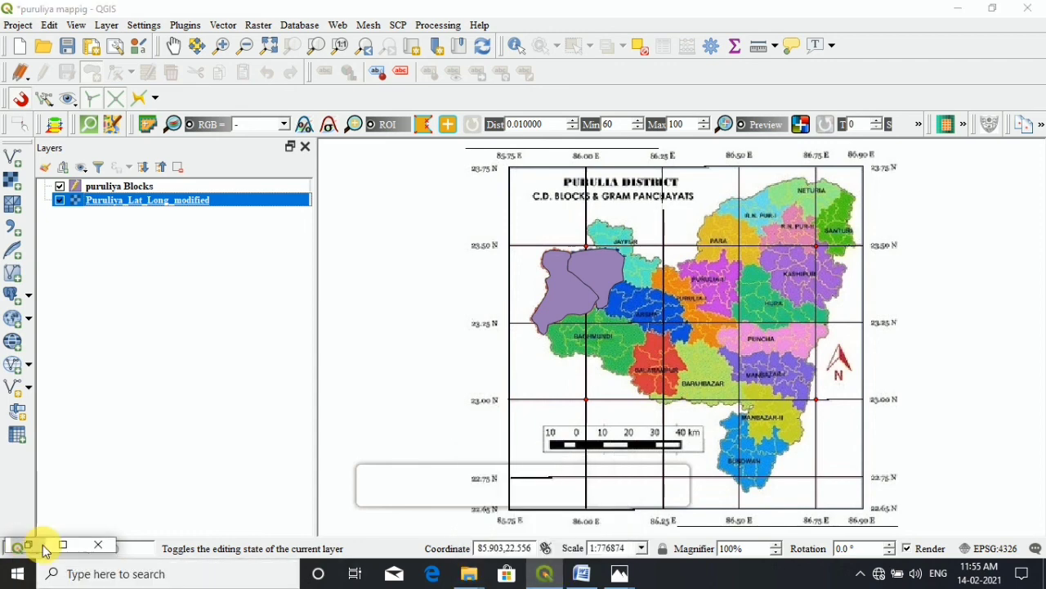
left_click(45, 549)
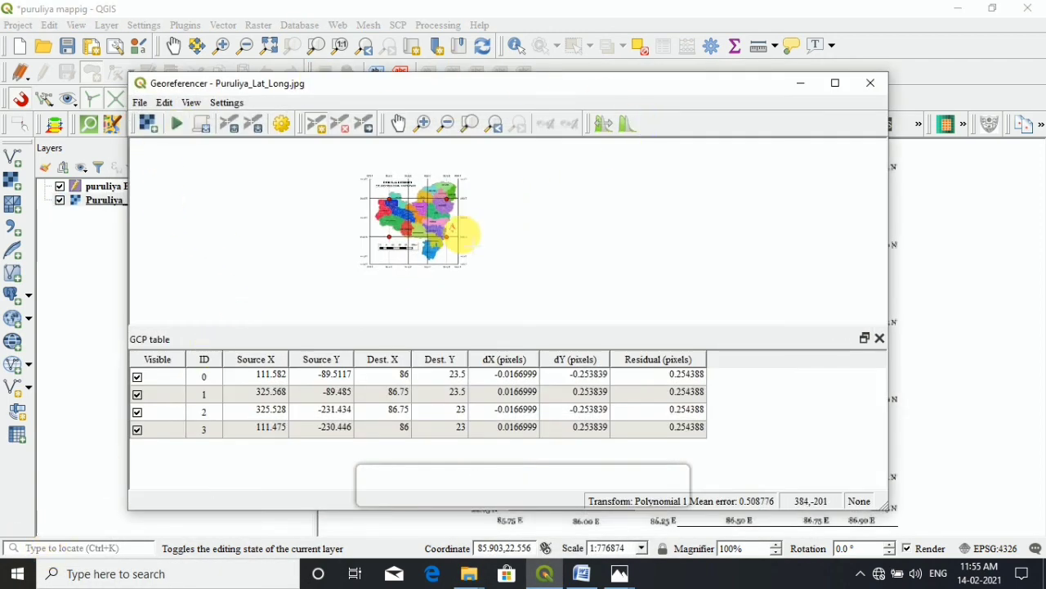
left_click(871, 90)
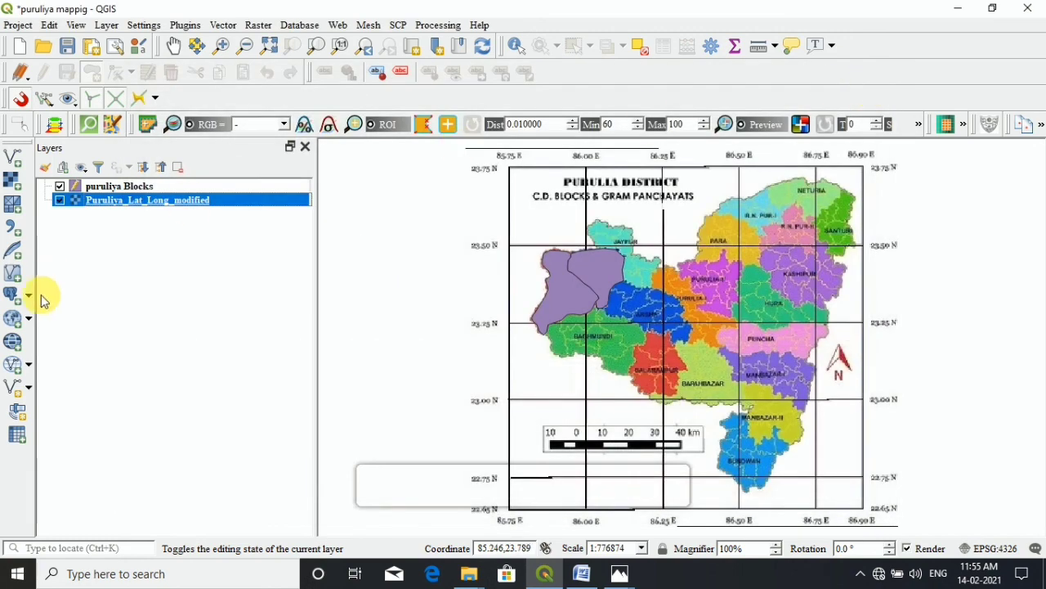
scroll(675, 333, "up", 1)
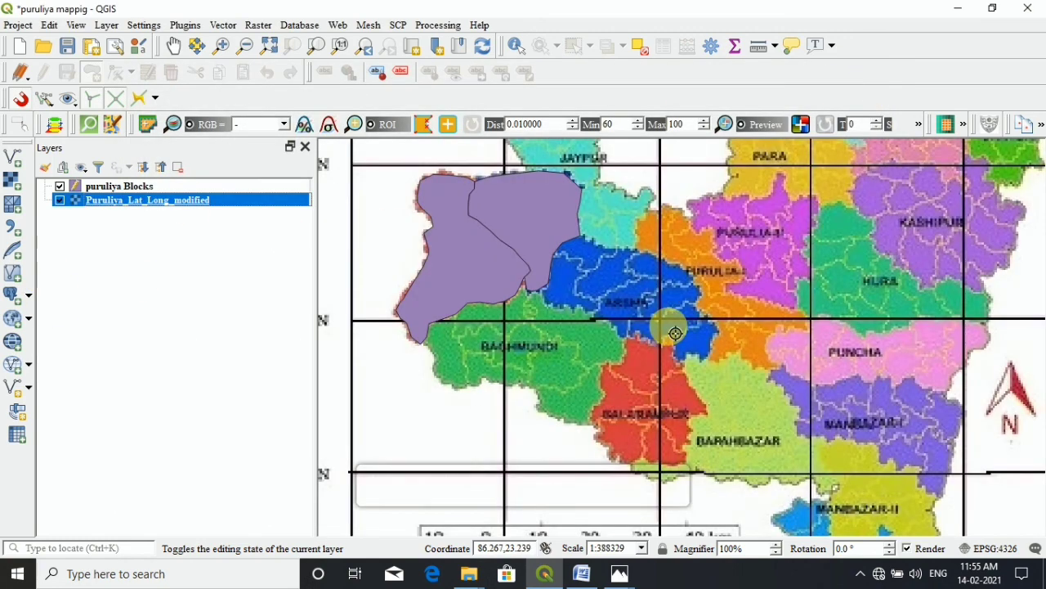
scroll(675, 333, "down", 1)
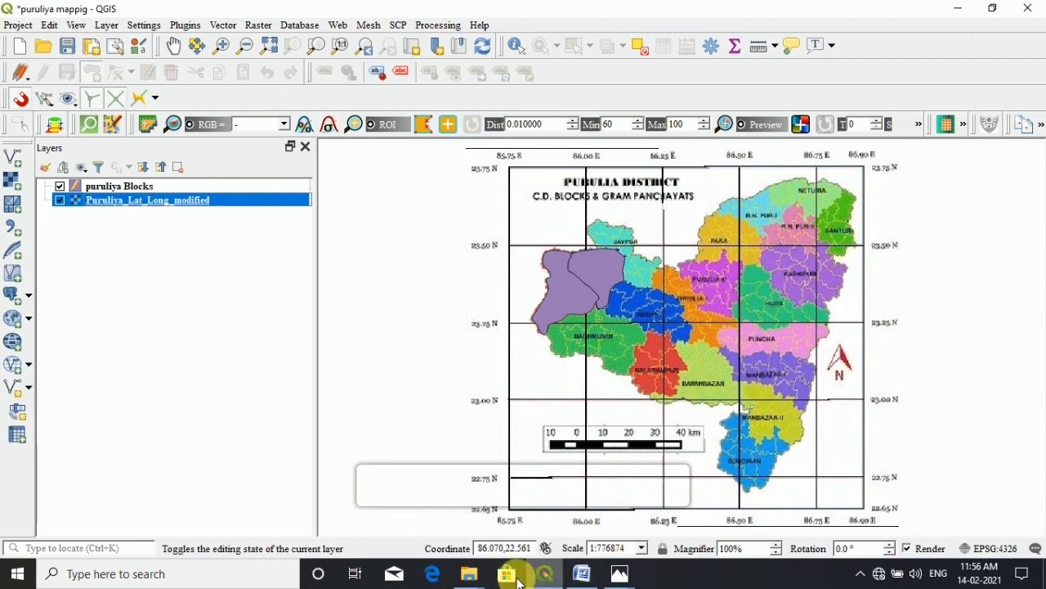
- Switch to the georeferencing and digitization folder, open the Puruliya jpg image in Photos, and examine the detailed district map
mouse_move(469, 572)
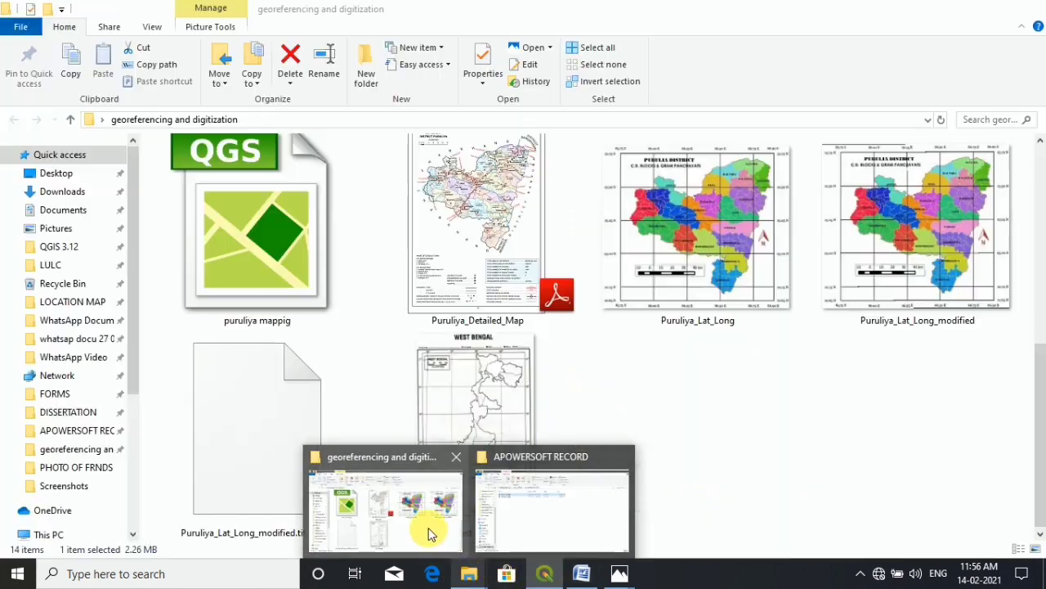
left_click(428, 527)
scroll(591, 367, "up", 5)
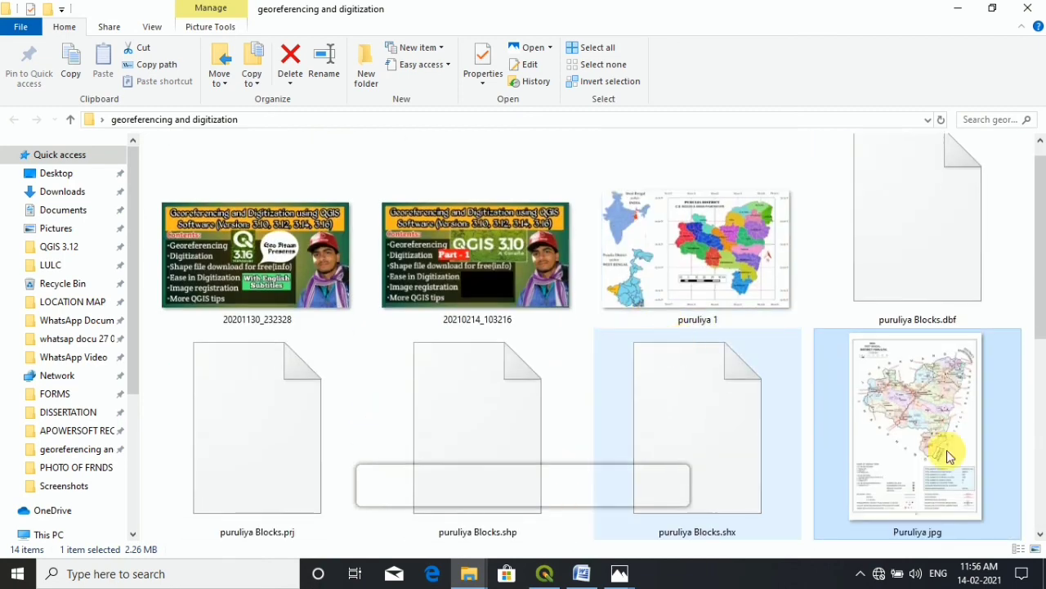
mouse_move(935, 392)
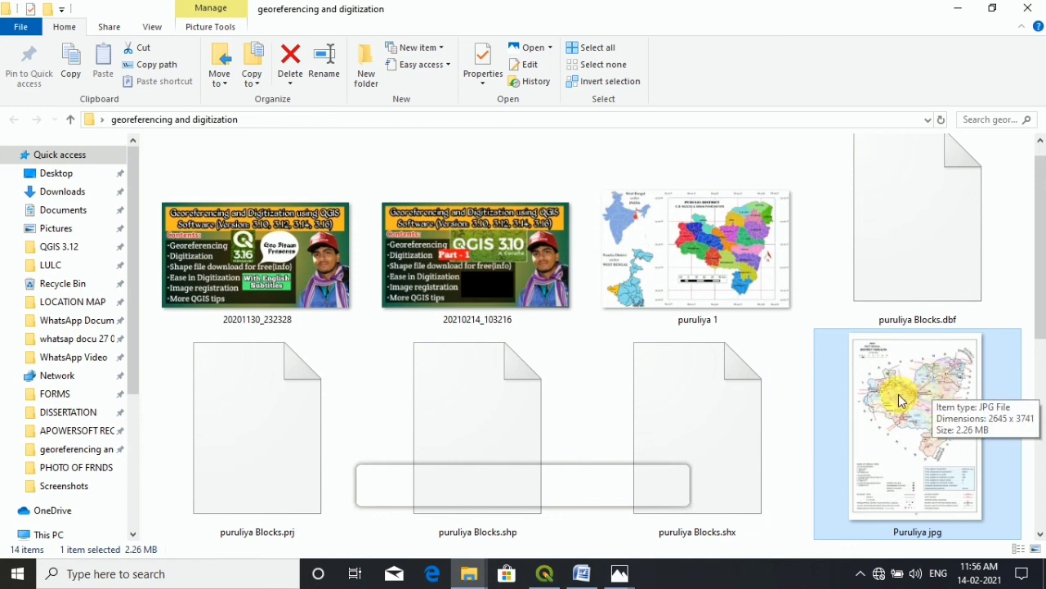
double_click(900, 398)
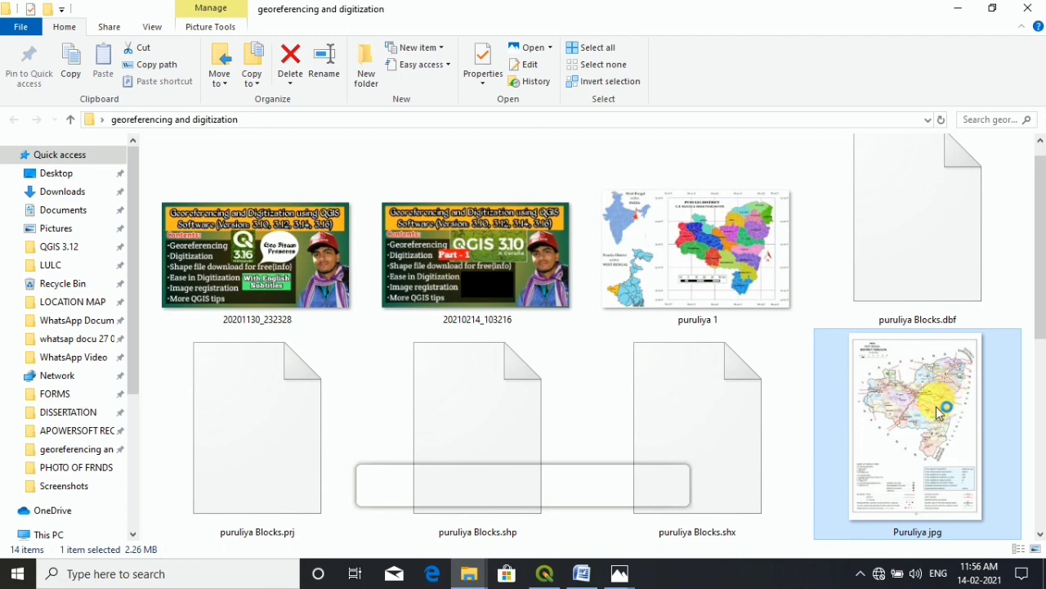
mouse_move(938, 411)
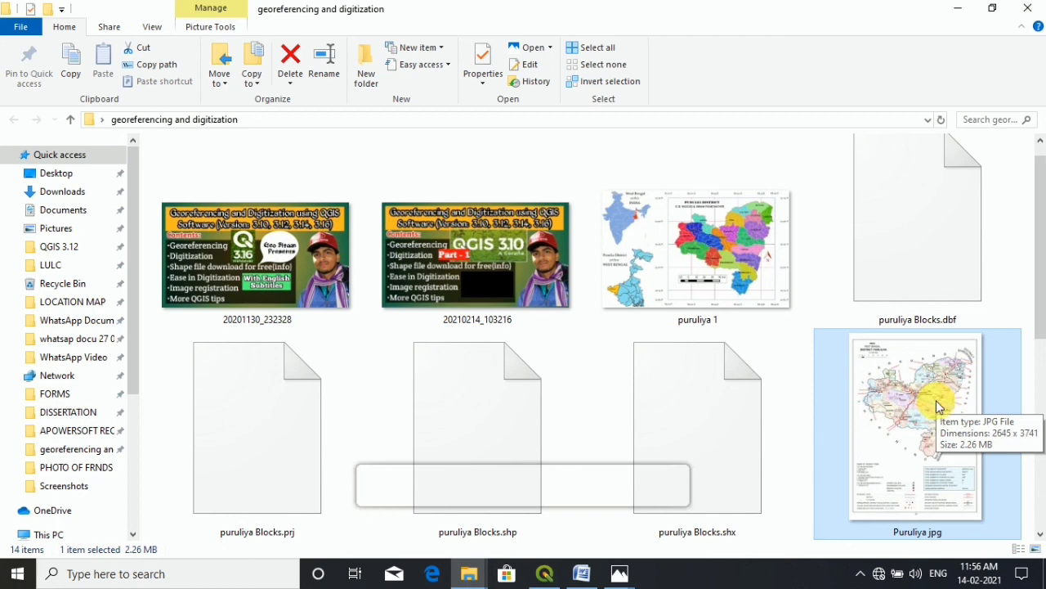
double_click(938, 406)
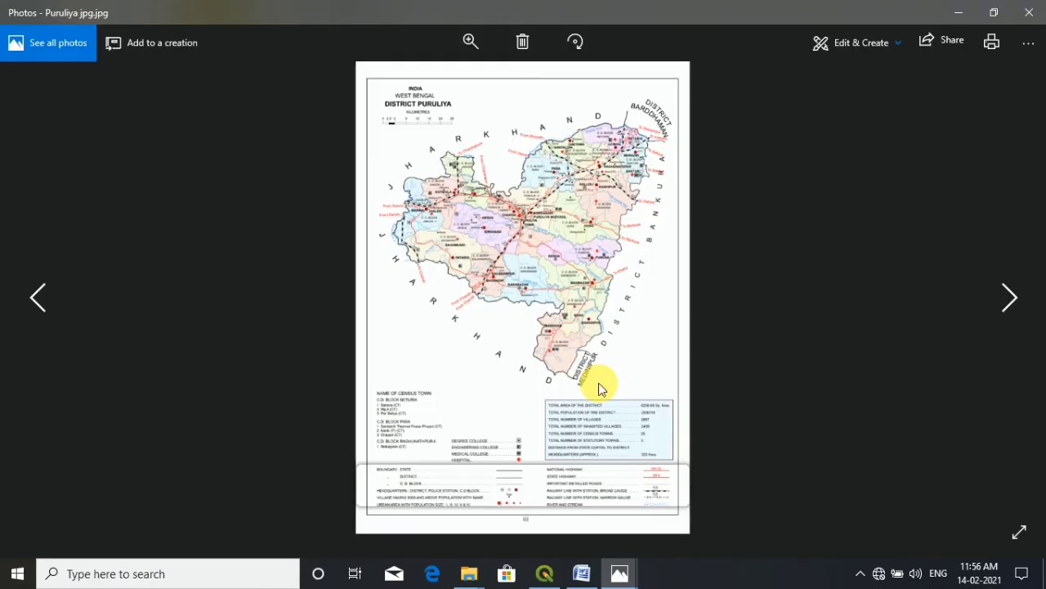
scroll(572, 315, "up", 5)
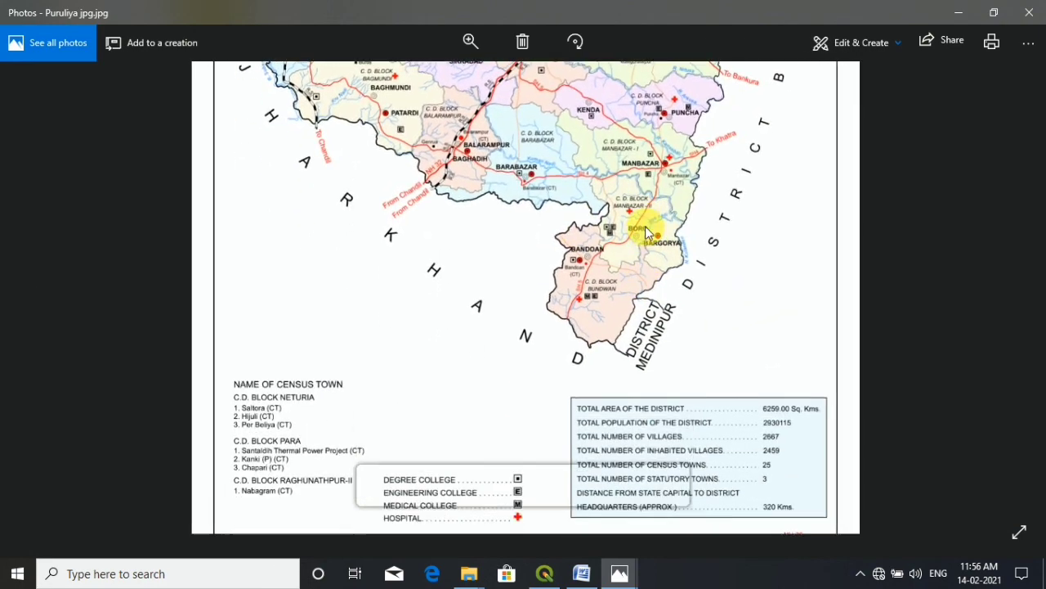